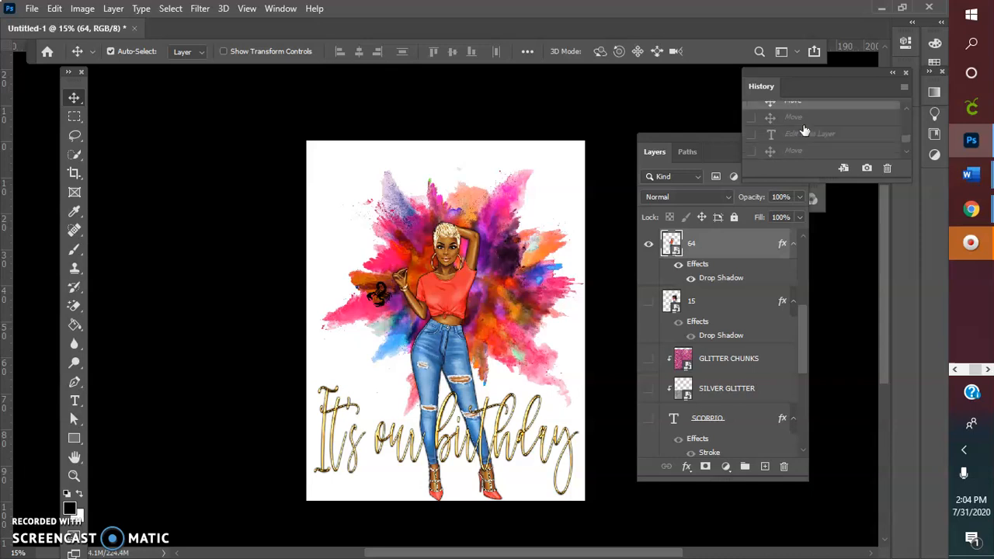
Step through the history states and restore the Edit Type Layer state in which the text reads "It's my birthday"
{"action": "left_click", "coordinate": [803, 118]}
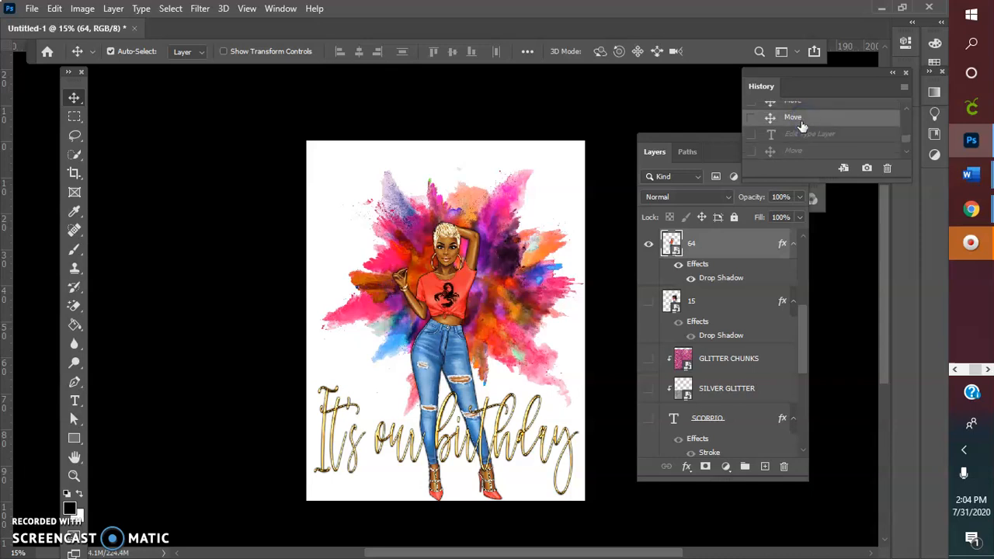
{"action": "left_click", "coordinate": [806, 138]}
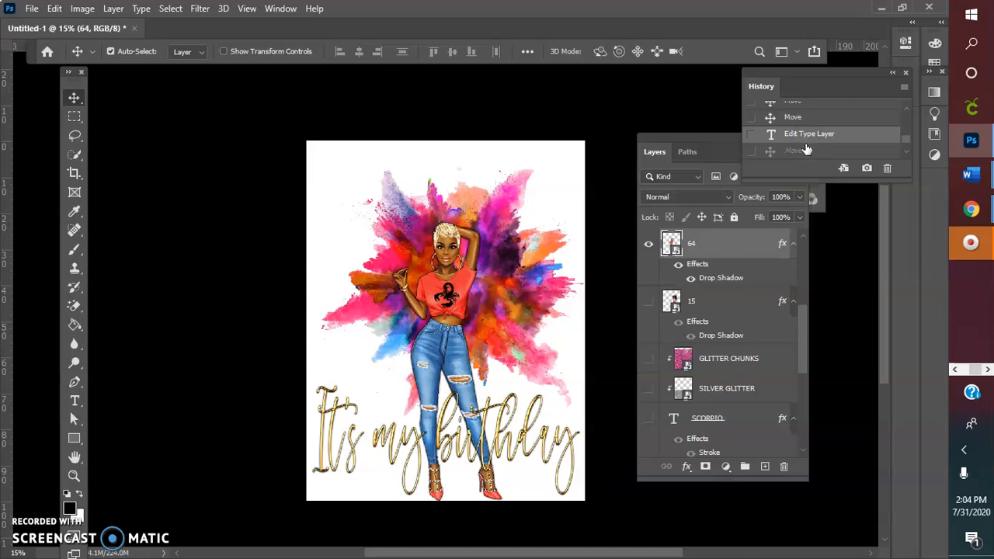
{"action": "scroll", "coordinate": [805, 149], "scroll_direction": "down", "scroll_amount": 2}
{"action": "left_click", "coordinate": [797, 132]}
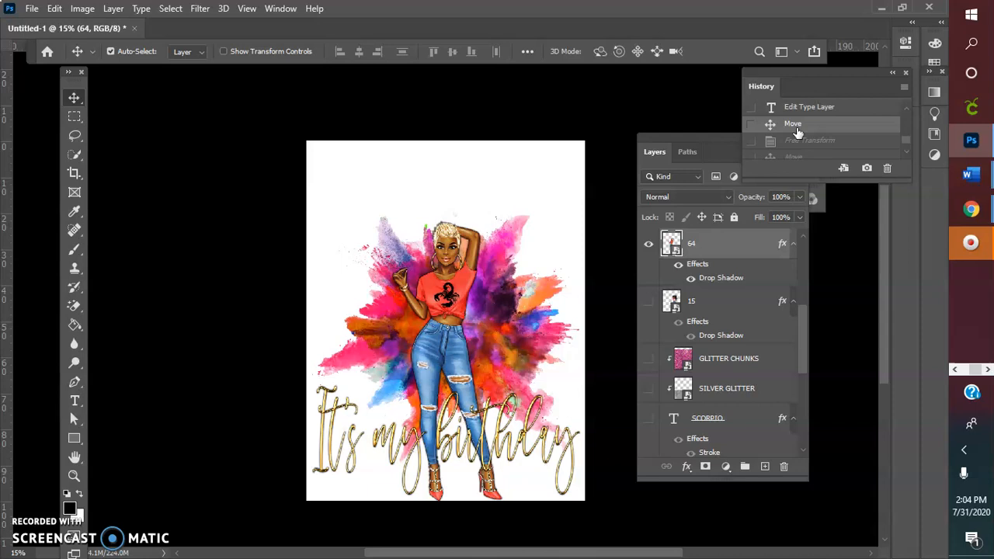
{"action": "left_click", "coordinate": [832, 108]}
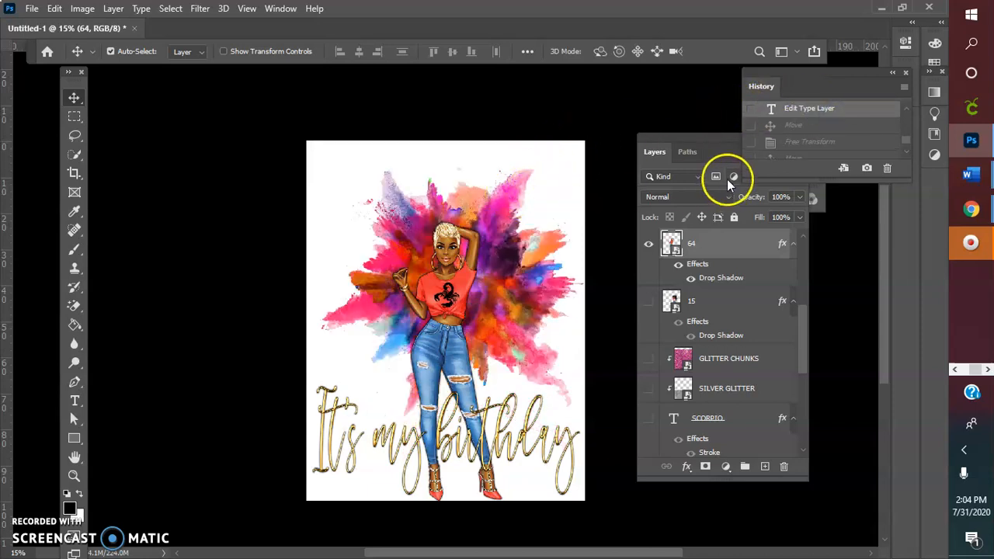
{"action": "scroll", "coordinate": [807, 151], "scroll_direction": "down", "scroll_amount": 2}
{"action": "scroll", "coordinate": [807, 151], "scroll_direction": "up", "scroll_amount": 1}
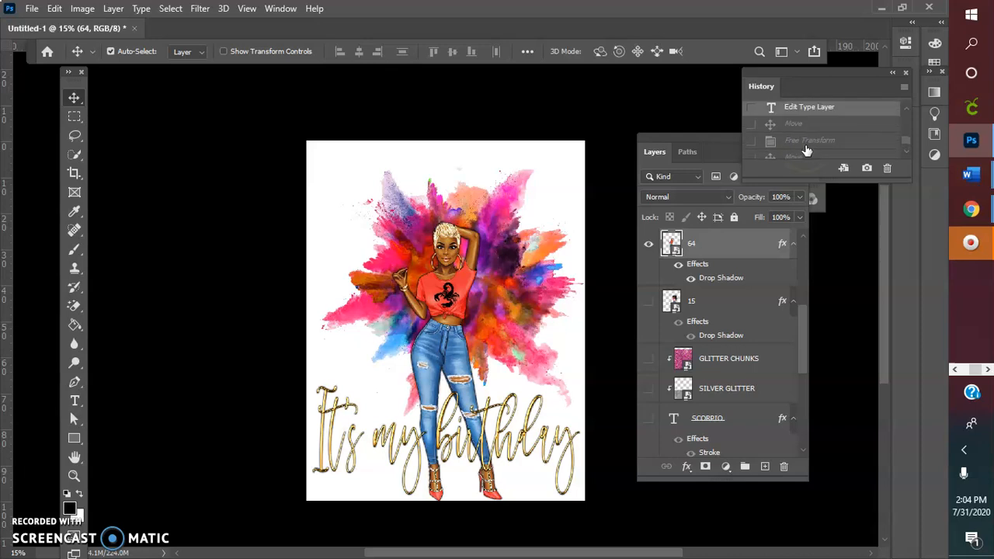
Nudge the color powder layer and scale it to about 63.57%, converting the result to a smart object
{"action": "mouse_move", "coordinate": [503, 221]}
{"action": "left_mouse_down"}
{"action": "mouse_move", "coordinate": [502, 233]}
{"action": "mouse_move", "coordinate": [518, 238]}
{"action": "mouse_move", "coordinate": [434, 233]}
{"action": "mouse_move", "coordinate": [437, 271]}
{"action": "mouse_move", "coordinate": [493, 228]}
{"action": "left_mouse_up"}
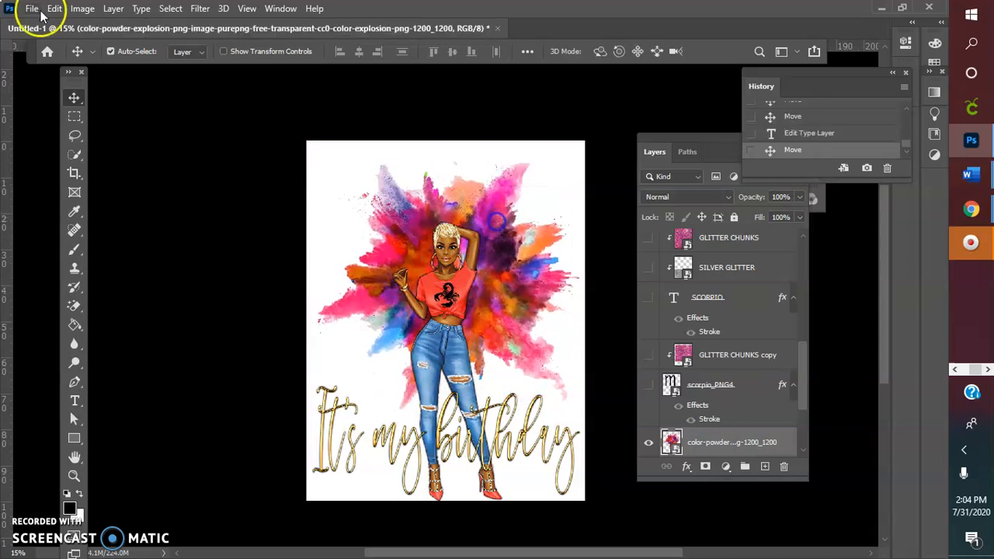
{"action": "left_click", "coordinate": [53, 9]}
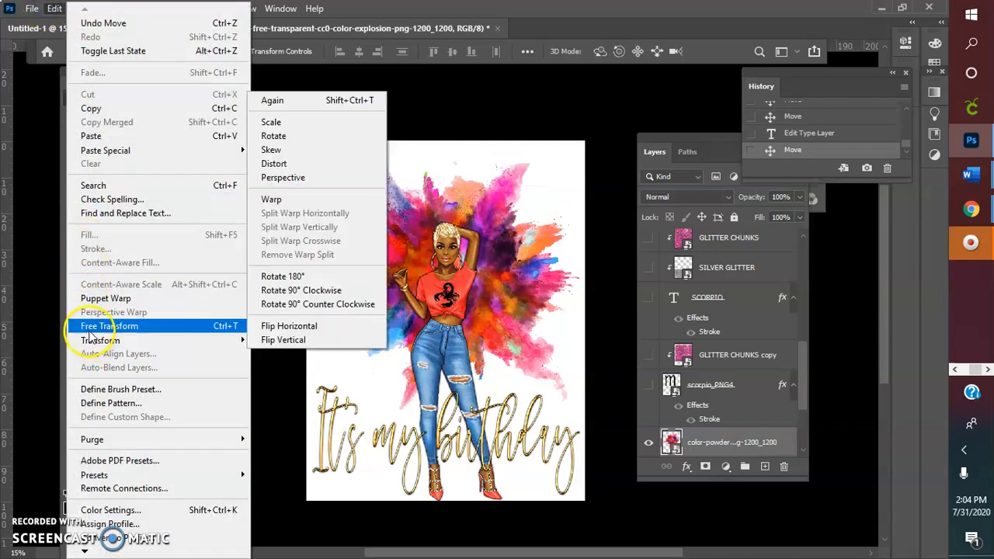
{"action": "left_click", "coordinate": [90, 329]}
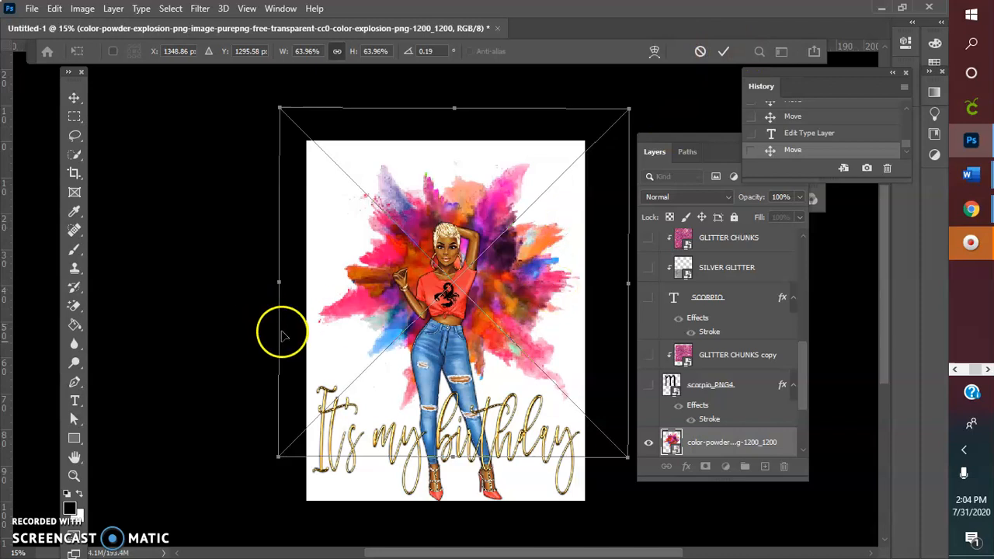
{"action": "mouse_move", "coordinate": [278, 284]}
{"action": "left_mouse_down"}
{"action": "mouse_move", "coordinate": [220, 279]}
{"action": "mouse_move", "coordinate": [281, 278]}
{"action": "left_mouse_up"}
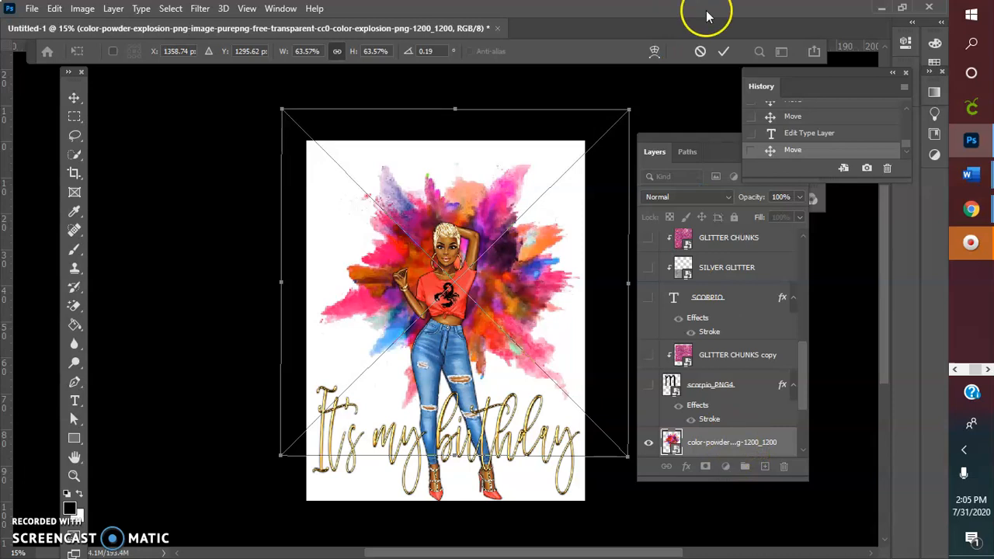
{"action": "left_click", "coordinate": [723, 51]}
{"action": "right_click", "coordinate": [697, 442]}
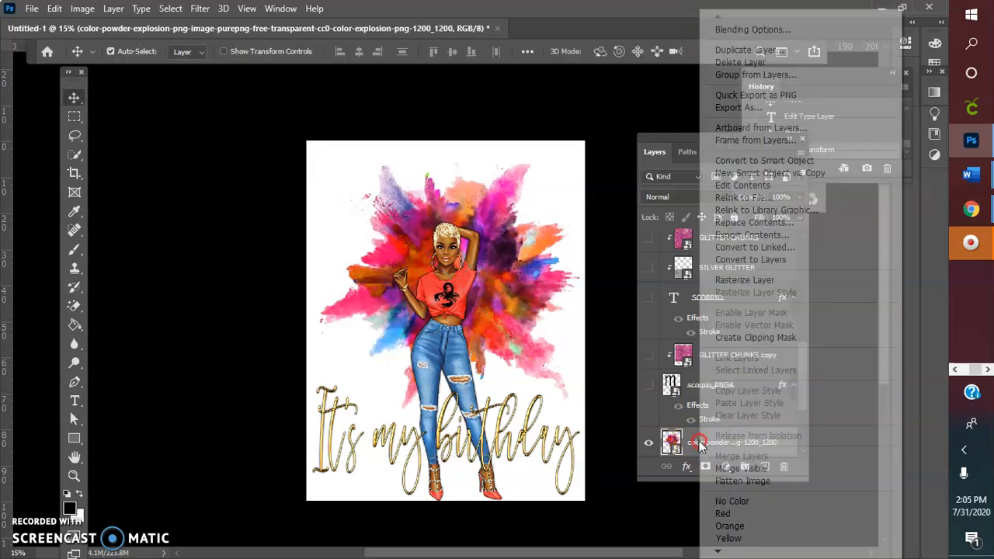
{"action": "left_click", "coordinate": [734, 160]}
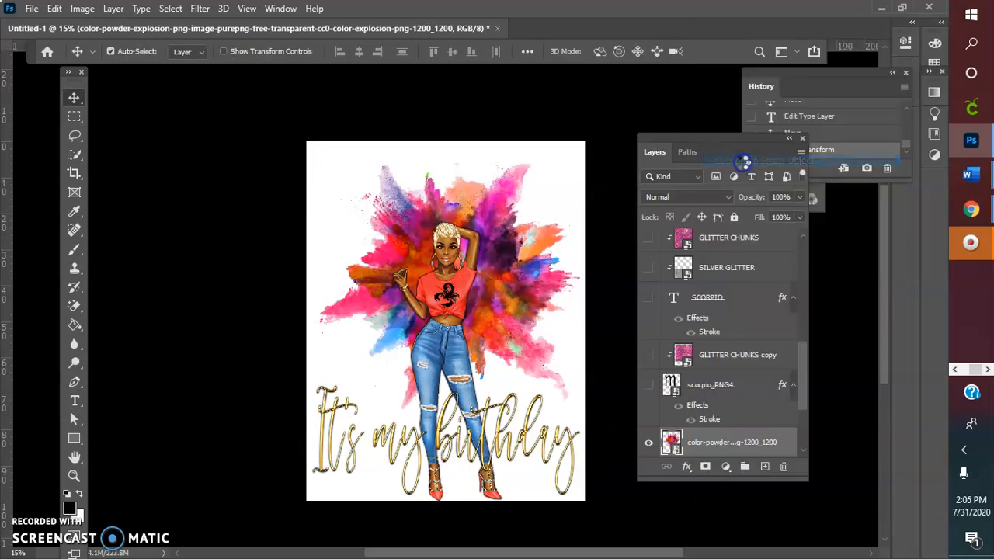
Shift the color powder layer slightly left with Free Transform and convert it to a smart object again
{"action": "left_click", "coordinate": [53, 9]}
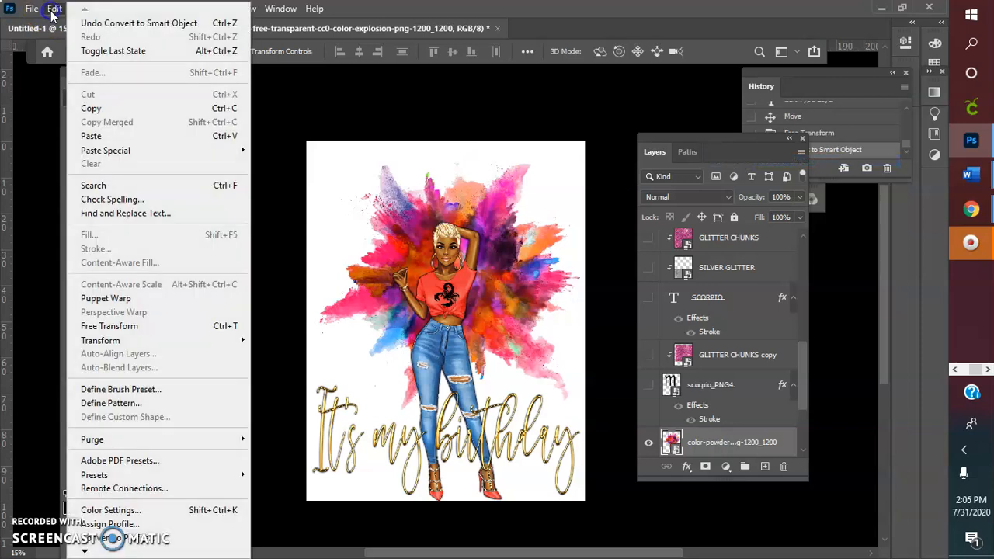
{"action": "left_click", "coordinate": [109, 326]}
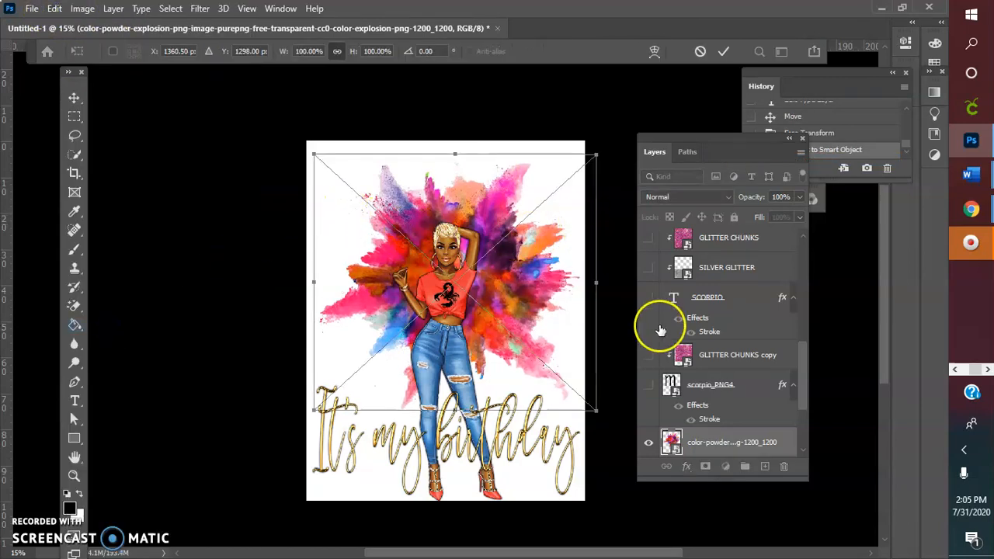
{"action": "left_click_drag", "start_coordinate": [482, 263], "coordinate": [474, 263]}
{"action": "left_click", "coordinate": [703, 444]}
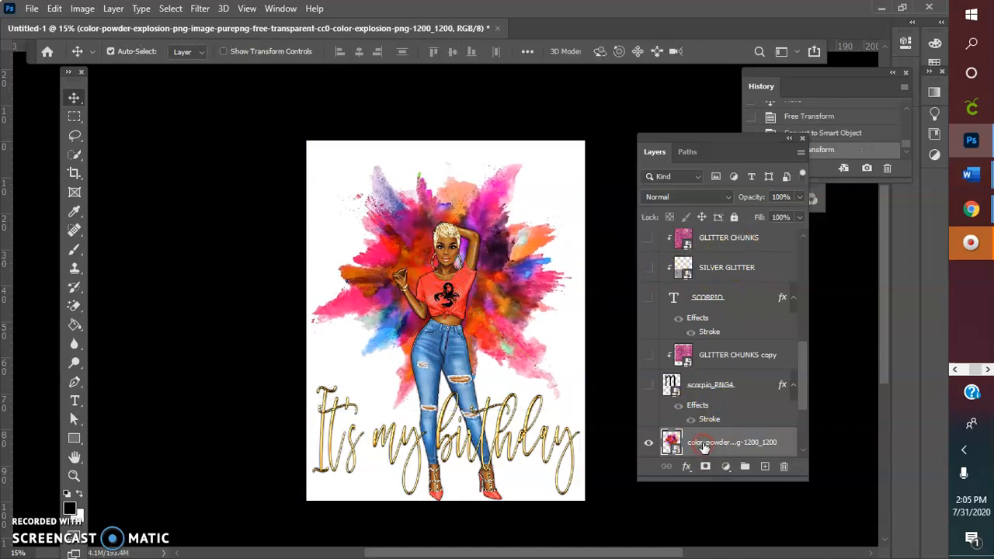
{"action": "right_click", "coordinate": [705, 447]}
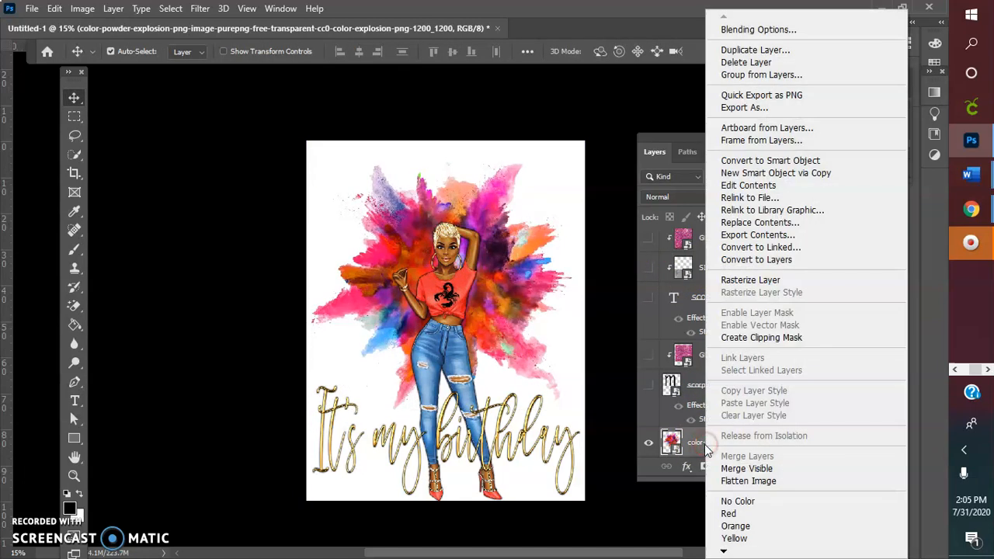
{"action": "left_click", "coordinate": [725, 160]}
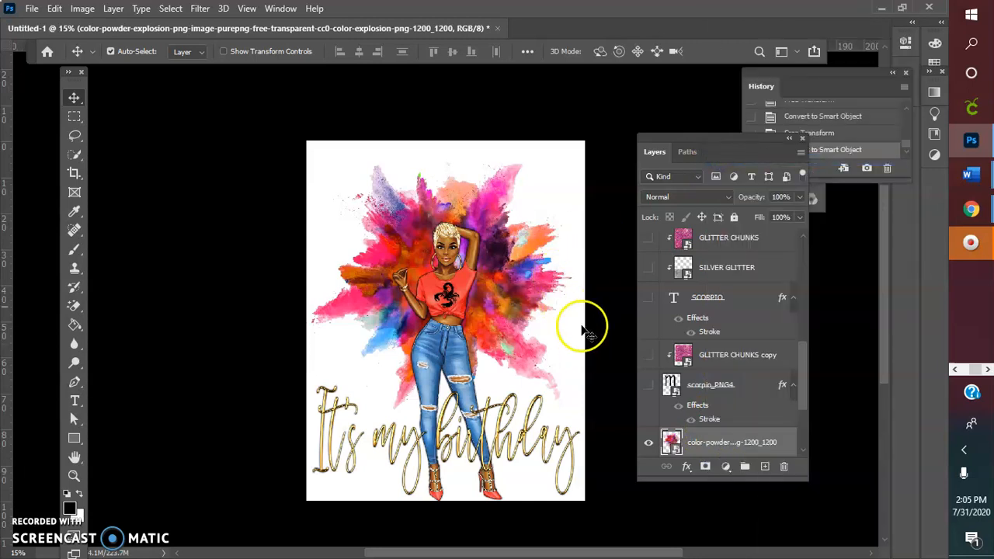
Stretch the color powder layer vertically to about 136.73% so it nearly fills the page, and raise the "It's my birthday" text over it
{"action": "left_click", "coordinate": [55, 8]}
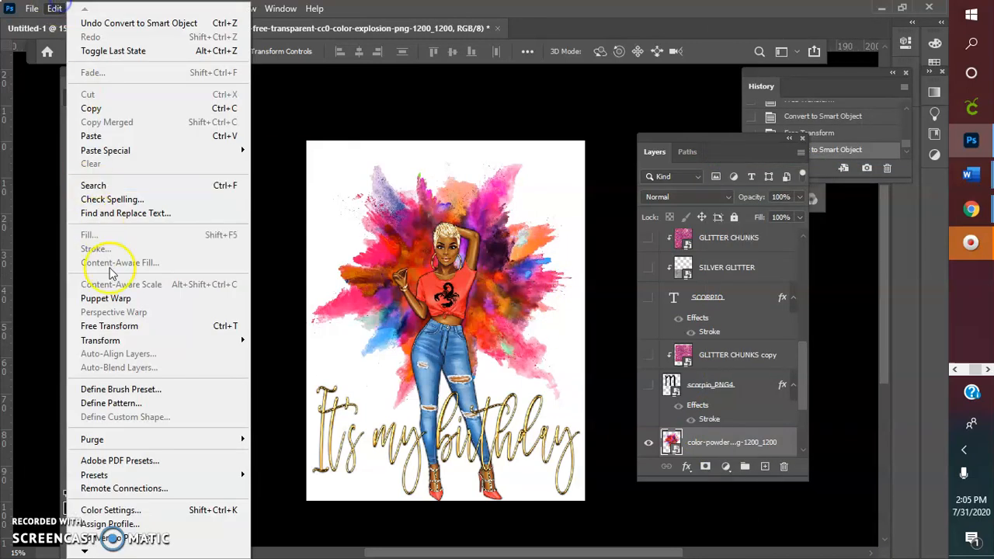
{"action": "left_click", "coordinate": [112, 325]}
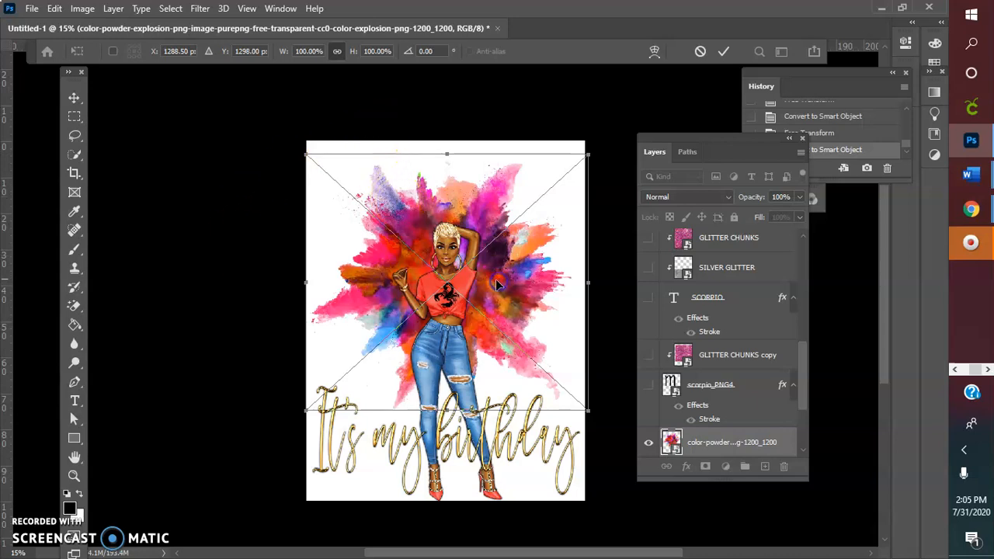
{"action": "left_click_drag", "start_coordinate": [501, 231], "coordinate": [502, 289]}
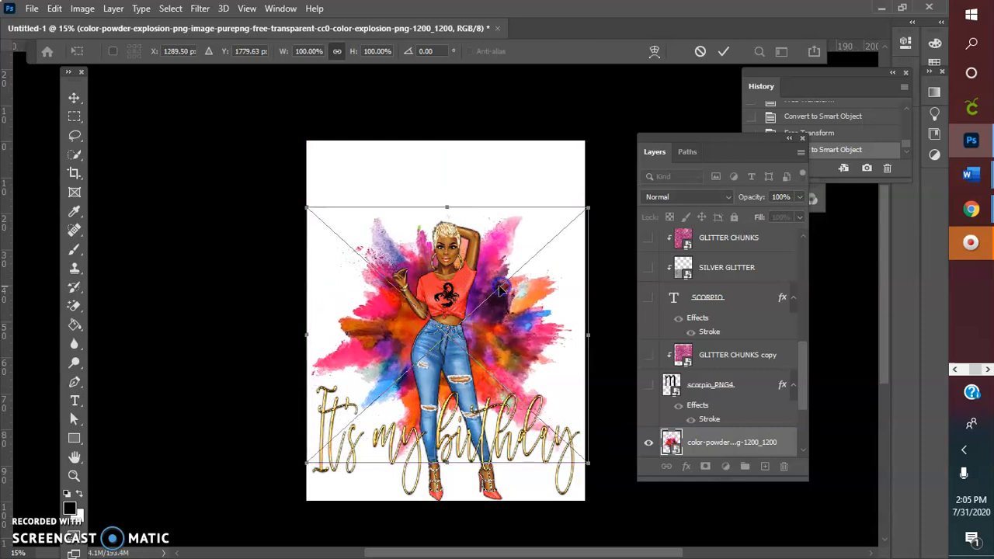
{"action": "left_click", "coordinate": [454, 211]}
{"action": "left_click_drag", "start_coordinate": [448, 211], "coordinate": [447, 147]}
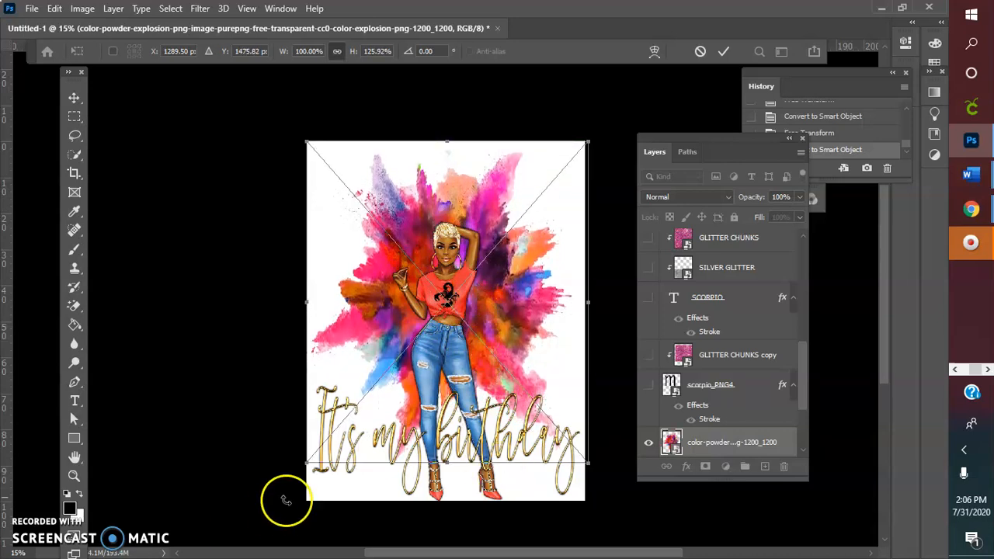
{"action": "left_click_drag", "start_coordinate": [446, 464], "coordinate": [451, 494]}
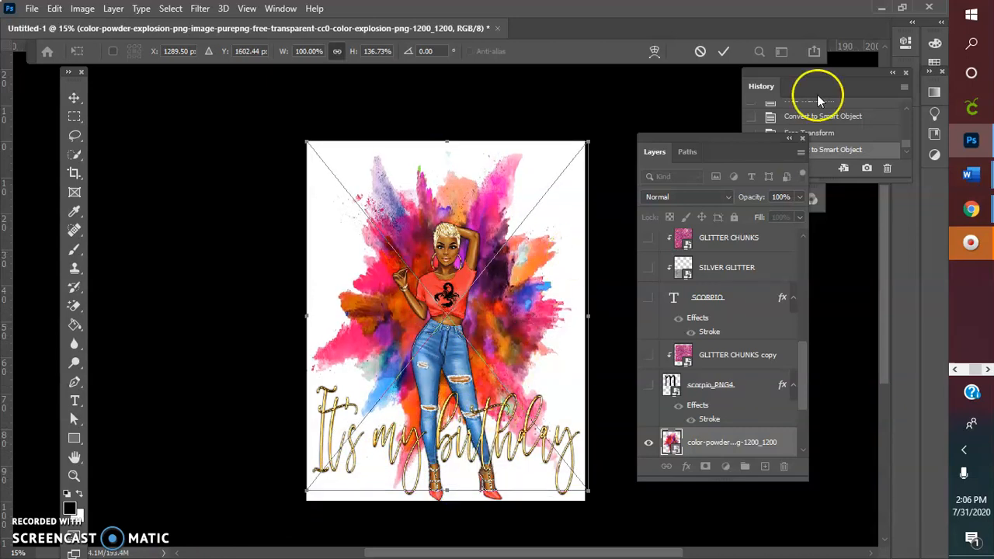
{"action": "left_click", "coordinate": [723, 56]}
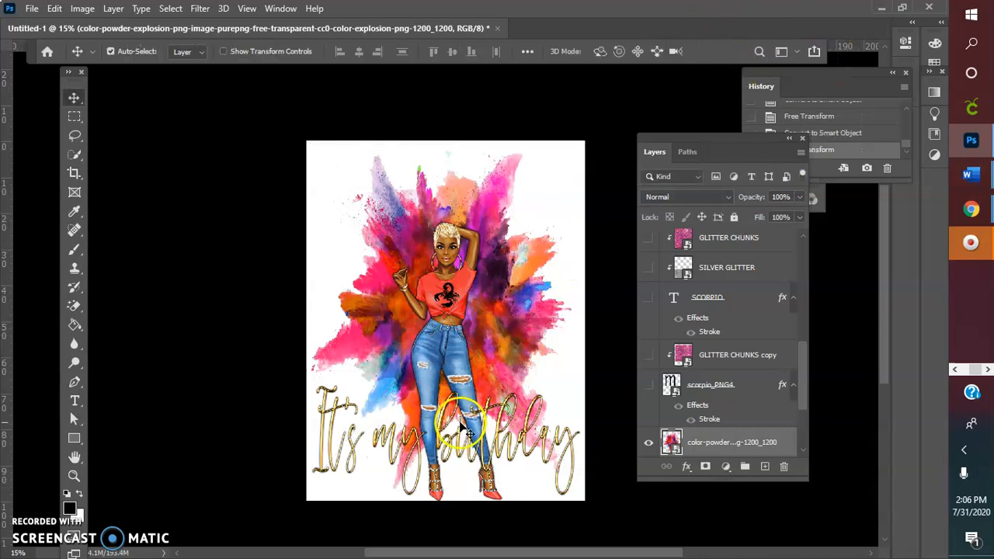
{"action": "left_click_drag", "start_coordinate": [475, 443], "coordinate": [468, 381]}
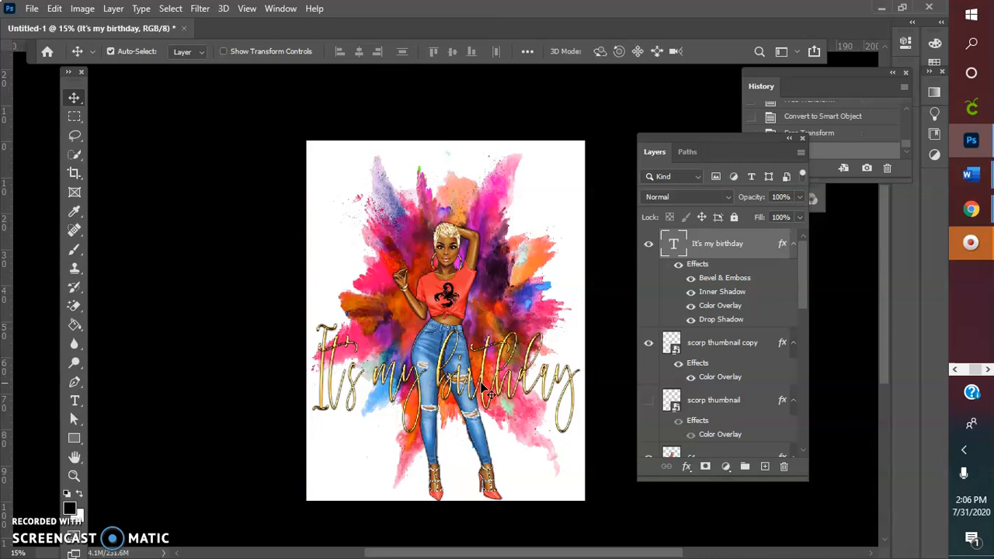
Scale the woman (layer 64) and scorp thumbnail copy together to about 117.82% and position them in the middle of the color explosion
{"action": "left_click", "coordinate": [441, 246]}
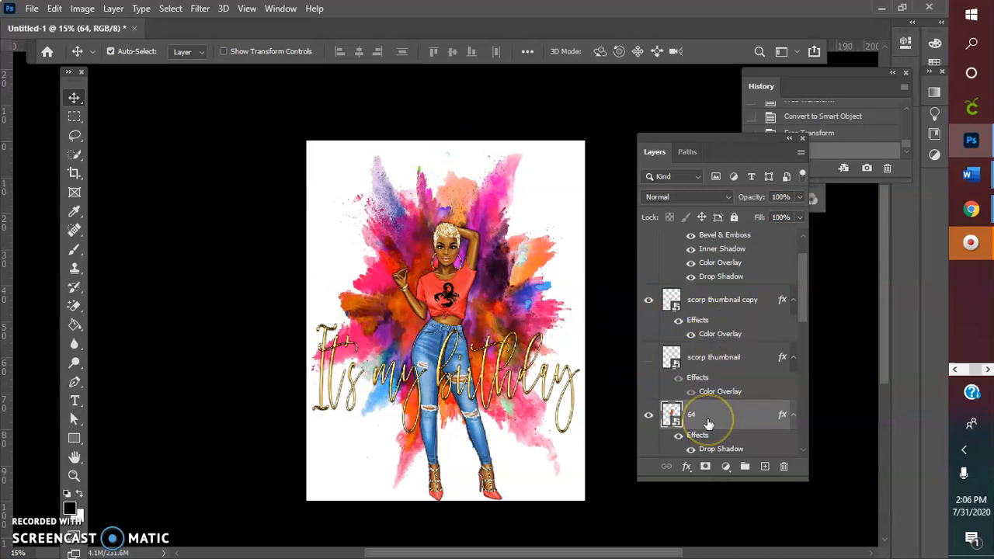
{"action": "scroll", "coordinate": [708, 423], "scroll_direction": "down", "scroll_amount": 3}
{"action": "scroll", "coordinate": [665, 351], "scroll_direction": "up", "scroll_amount": 3}
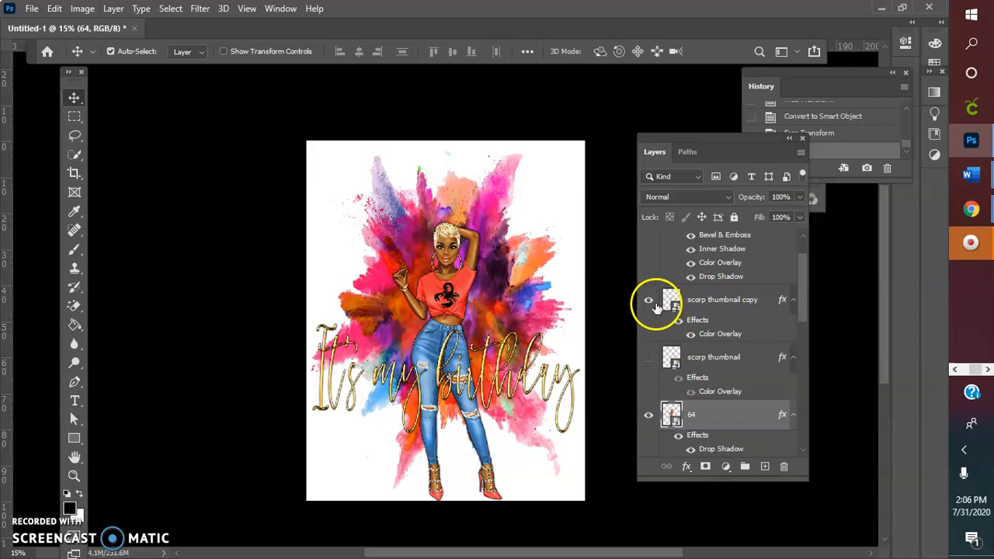
{"action": "left_click", "coordinate": [704, 300], "text": "ctrl"}
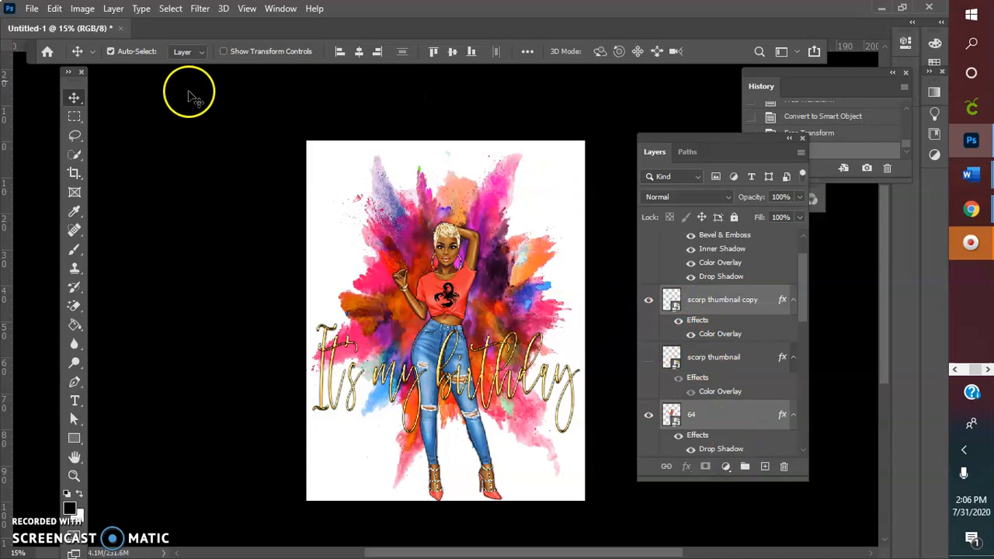
{"action": "left_click", "coordinate": [55, 9]}
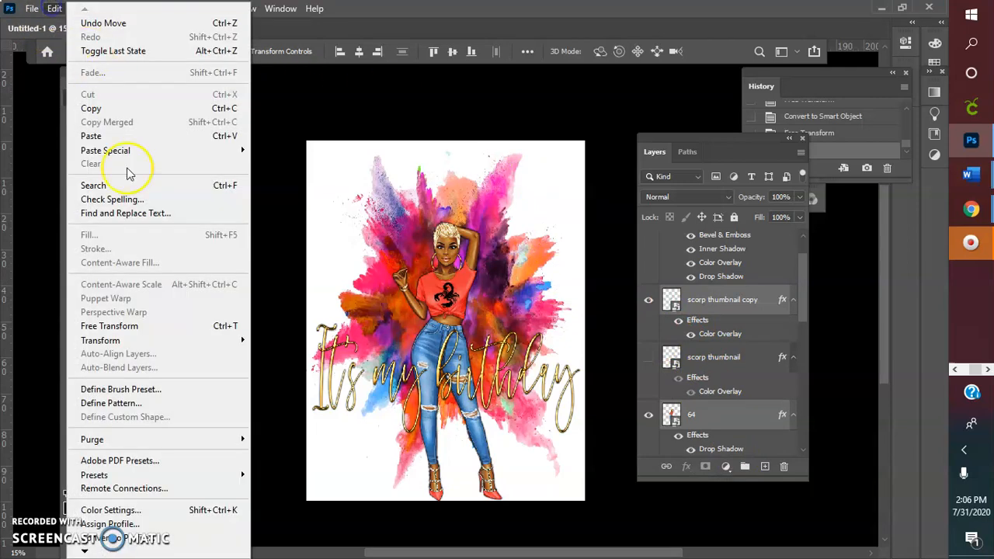
{"action": "left_click", "coordinate": [150, 325]}
{"action": "left_click_drag", "start_coordinate": [450, 218], "coordinate": [450, 160]}
{"action": "left_click_drag", "start_coordinate": [512, 328], "coordinate": [518, 327]}
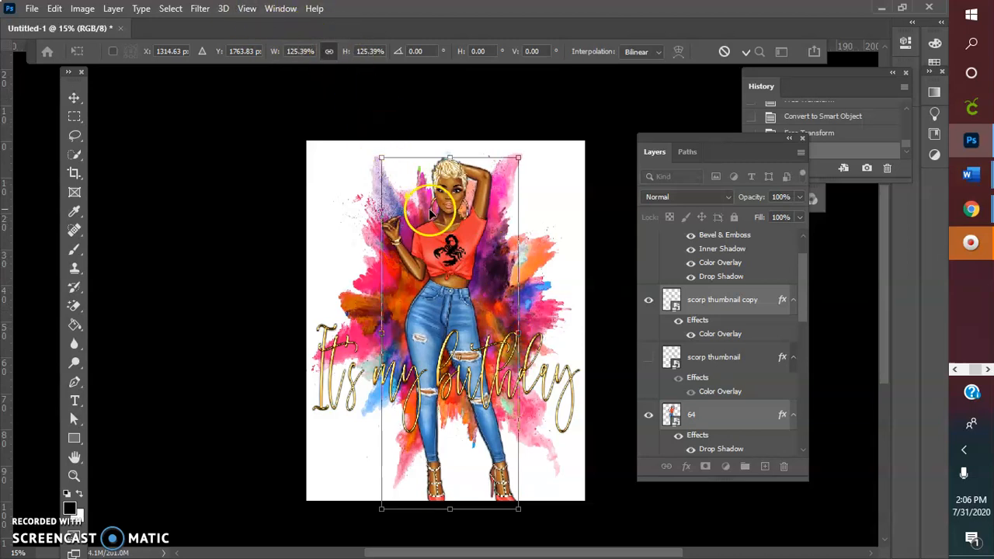
{"action": "left_click_drag", "start_coordinate": [381, 158], "coordinate": [396, 165]}
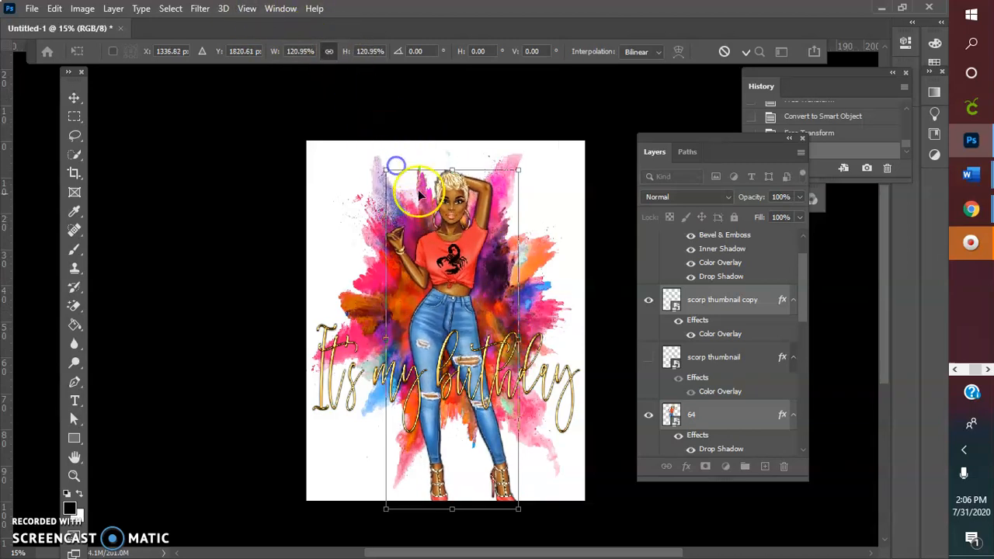
{"action": "mouse_move", "coordinate": [443, 215]}
{"action": "left_mouse_down"}
{"action": "mouse_move", "coordinate": [433, 226]}
{"action": "mouse_move", "coordinate": [435, 206]}
{"action": "mouse_move", "coordinate": [435, 217]}
{"action": "left_mouse_up"}
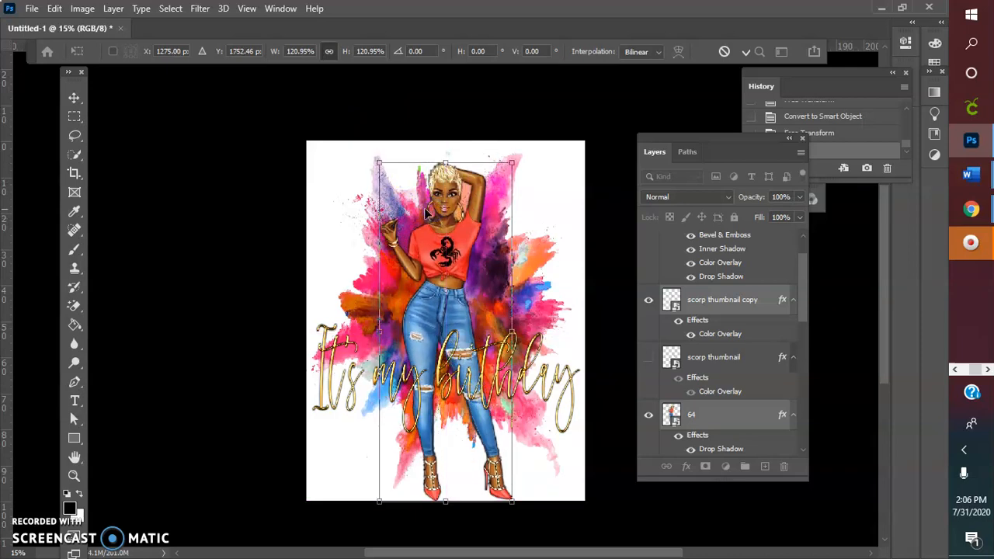
{"action": "left_click_drag", "start_coordinate": [380, 164], "coordinate": [395, 169]}
{"action": "left_click_drag", "start_coordinate": [450, 210], "coordinate": [445, 205]}
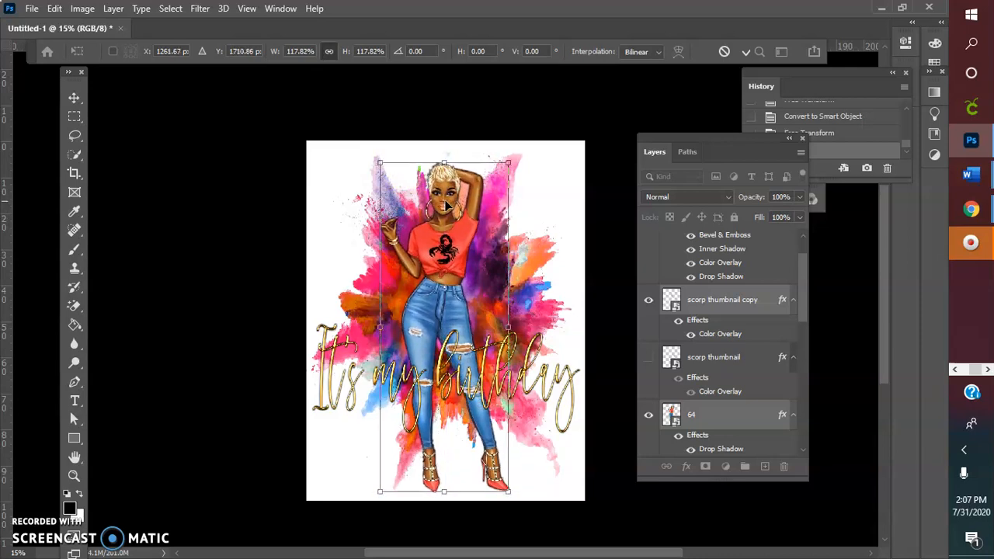
{"action": "left_click", "coordinate": [746, 54]}
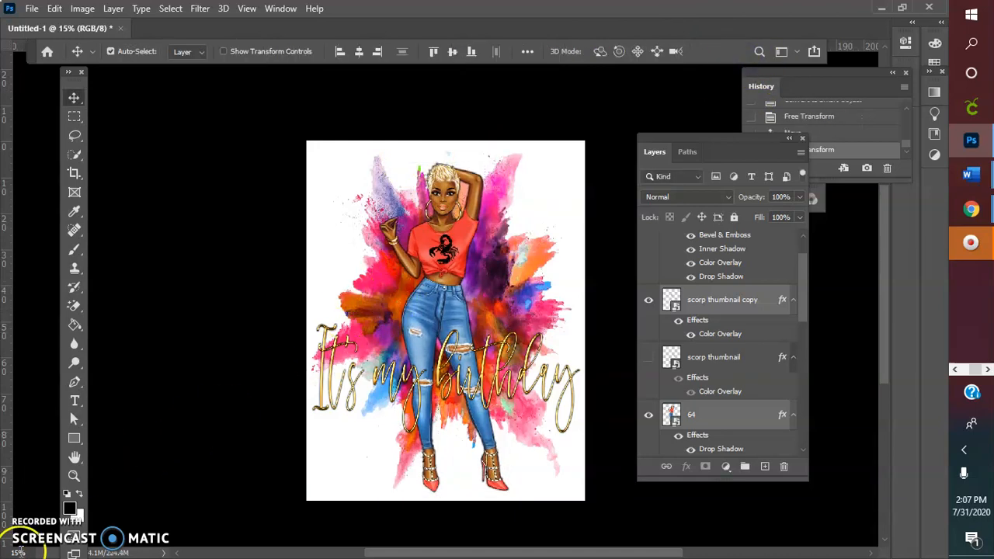
Move the "It's my birthday" text further up across the woman's thighs, working at 20% zoom
{"action": "type", "text": "20"}
{"action": "key", "text": "Return"}
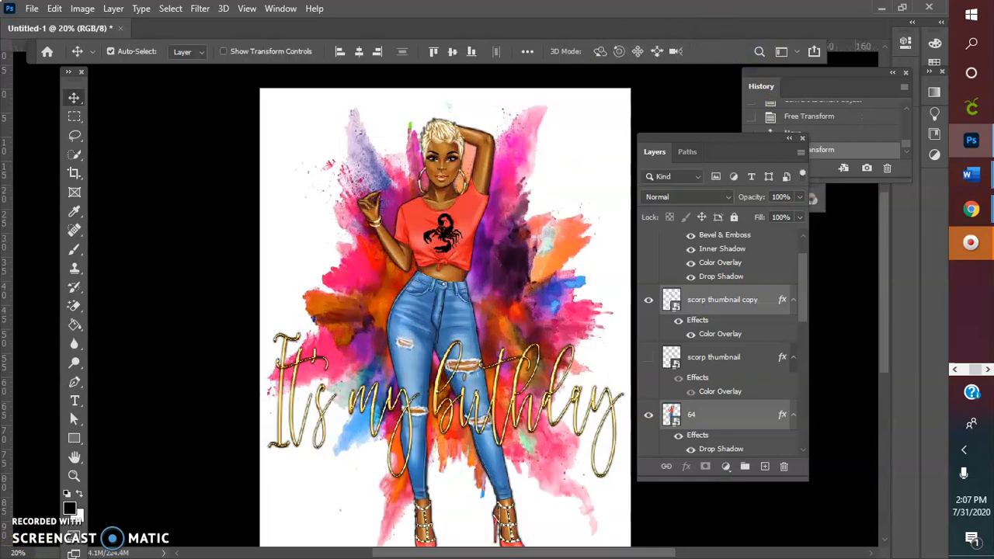
{"action": "scroll", "coordinate": [444, 311], "scroll_direction": "down", "scroll_amount": 2}
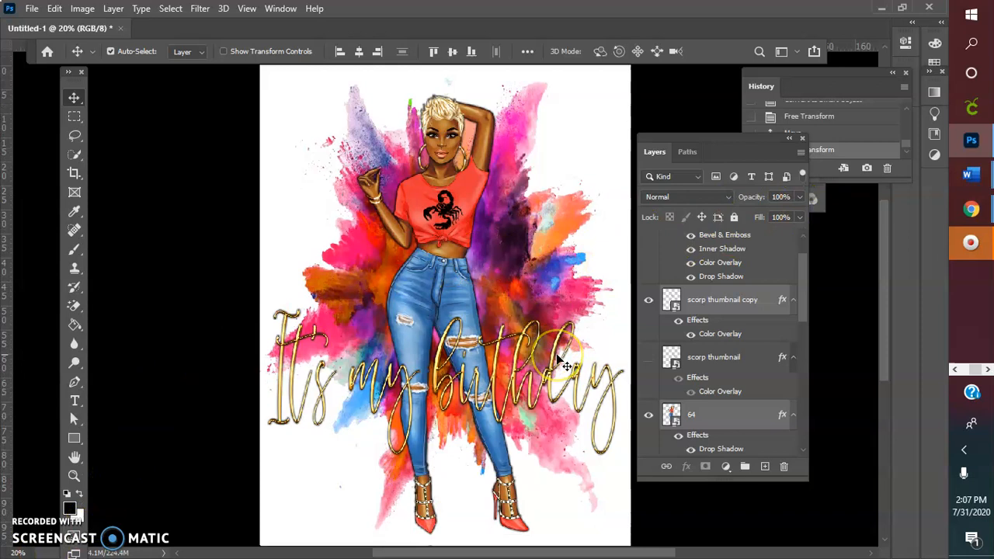
{"action": "left_click_drag", "start_coordinate": [566, 365], "coordinate": [569, 326]}
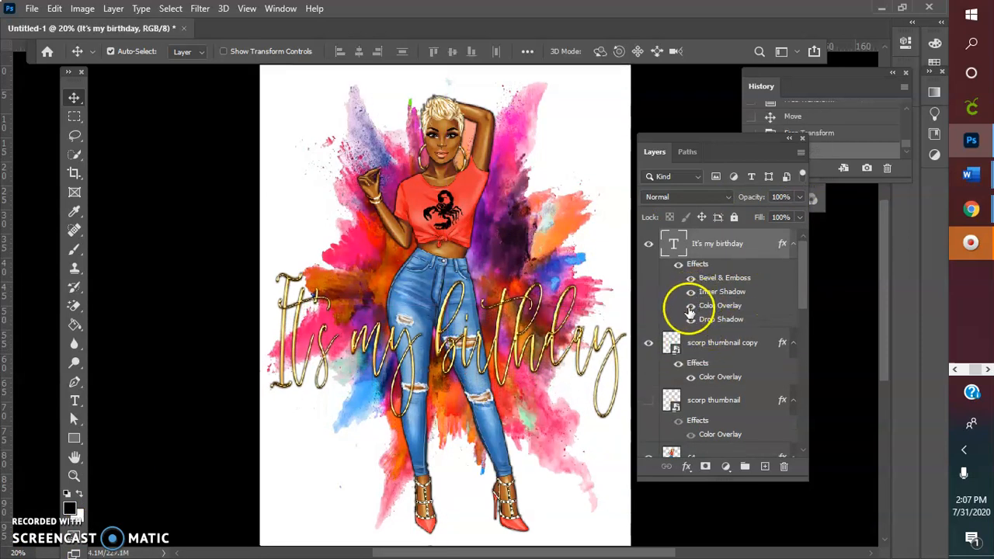
Hide the Color Overlay of the "It's my birthday" text and toggle its Inner Shadow and Bevel & Emboss to compare their effect
{"action": "left_click", "coordinate": [689, 306]}
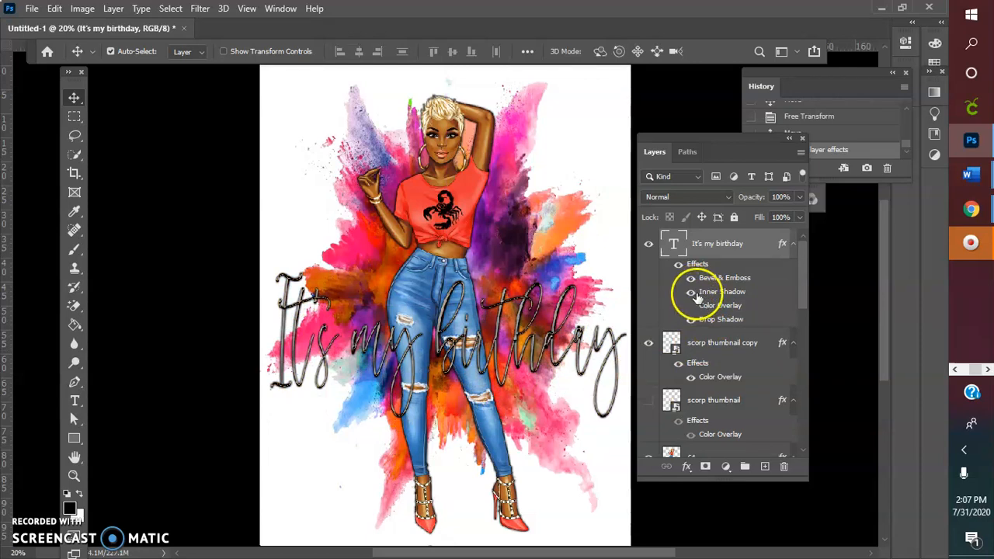
{"action": "left_click", "coordinate": [690, 293]}
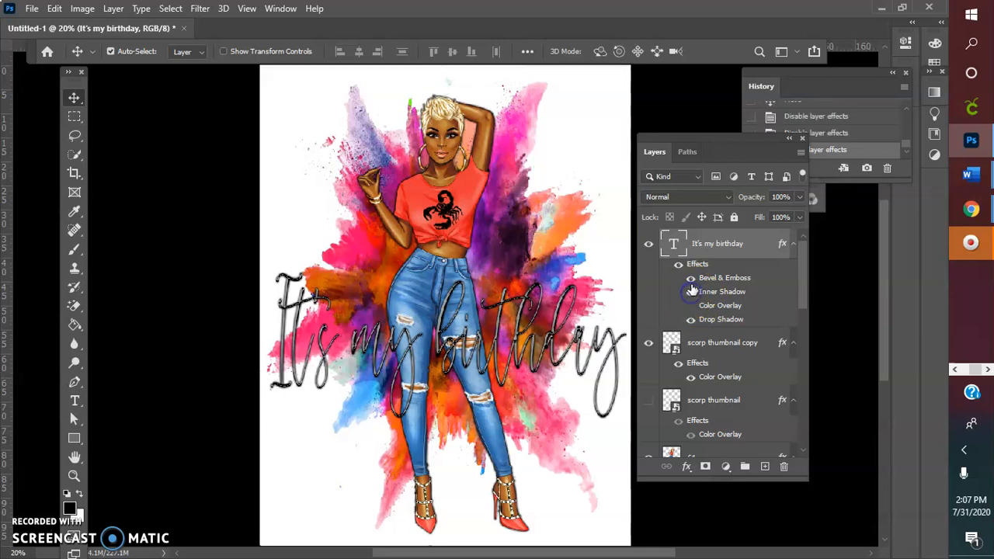
{"action": "left_click", "coordinate": [691, 280]}
{"action": "left_click", "coordinate": [691, 279]}
{"action": "left_click", "coordinate": [691, 280]}
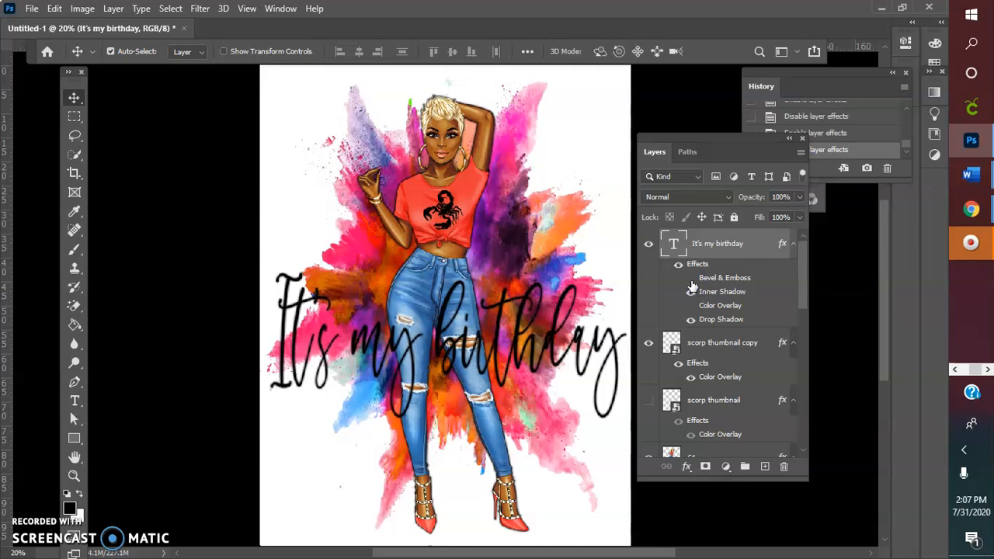
{"action": "left_click", "coordinate": [691, 280]}
Try different Bevel & Emboss depths on the "It's my birthday" text, ending with a depth of 292%
{"action": "double_click", "coordinate": [706, 281]}
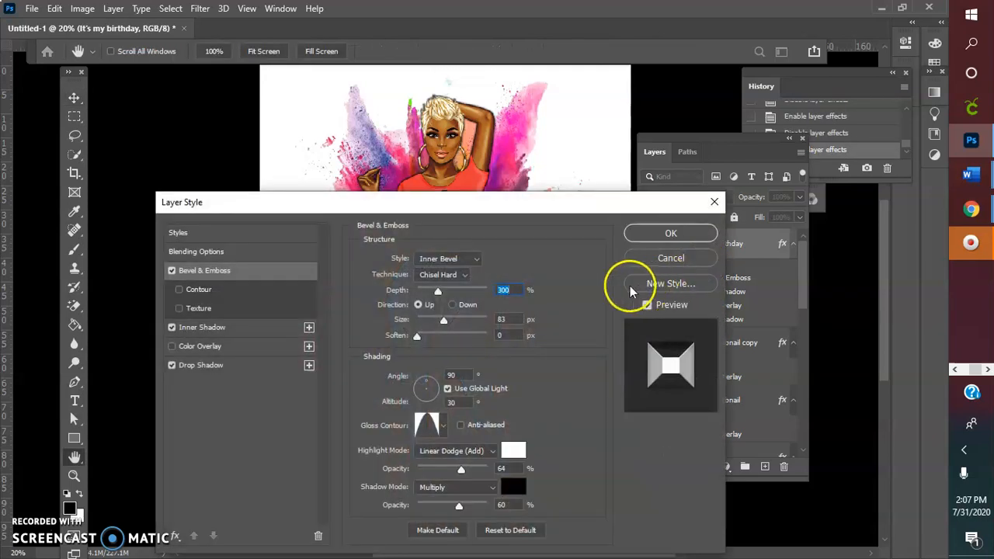
{"action": "left_click_drag", "start_coordinate": [437, 289], "coordinate": [430, 292]}
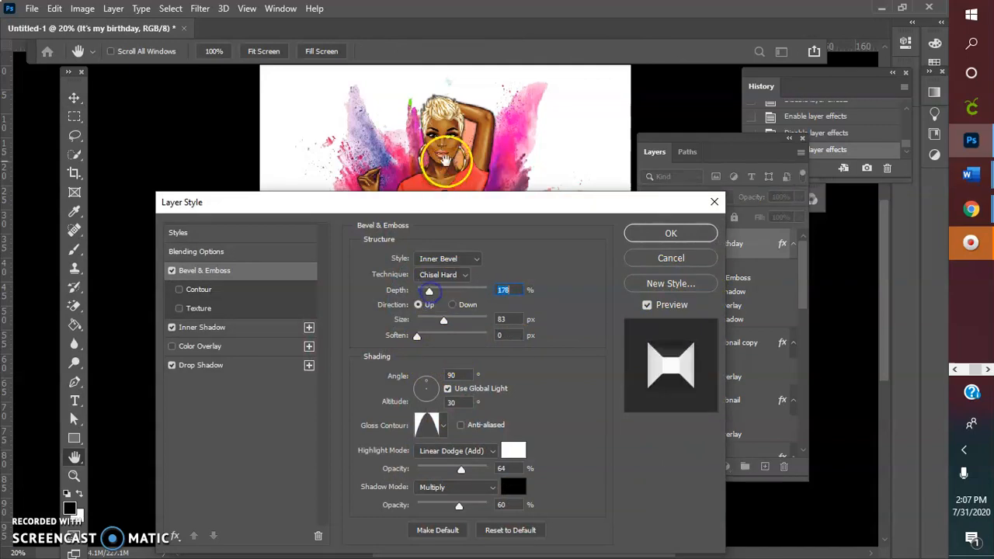
{"action": "left_click_drag", "start_coordinate": [451, 205], "coordinate": [448, 360]}
{"action": "left_click_drag", "start_coordinate": [426, 454], "coordinate": [458, 454]}
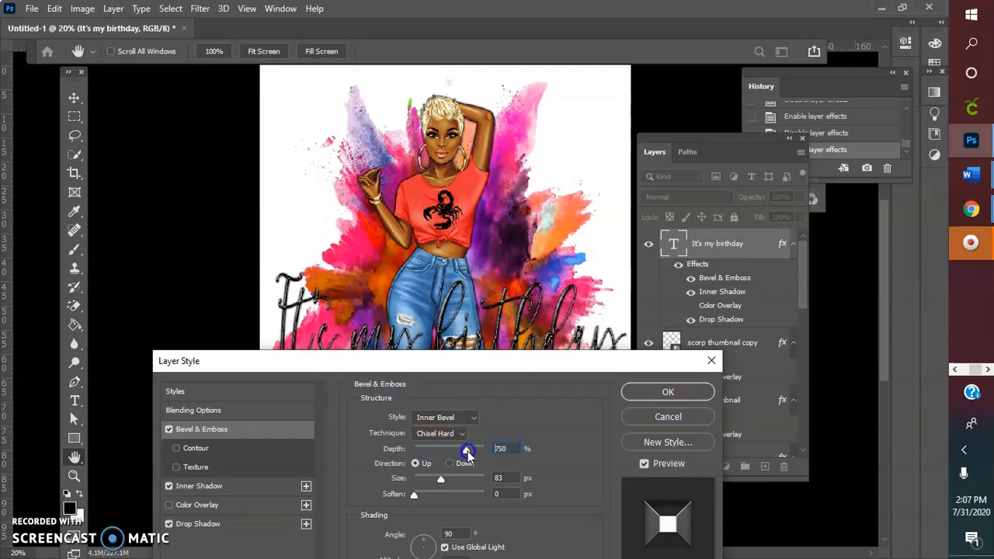
{"action": "left_click_drag", "start_coordinate": [466, 453], "coordinate": [436, 458]}
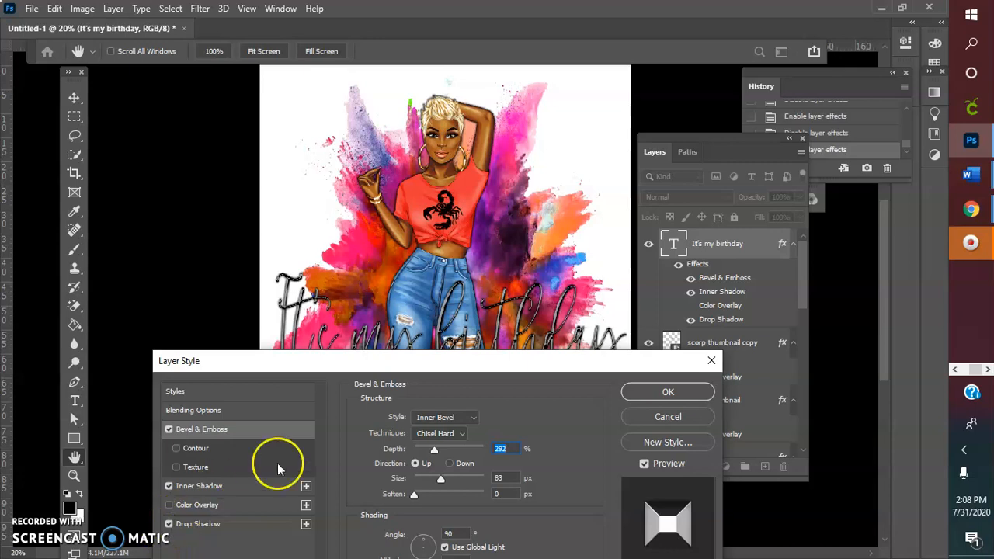
Try a larger bevel size on the text, then set the size to 93 px and apply the style
{"action": "left_click", "coordinate": [441, 478]}
{"action": "mouse_move", "coordinate": [441, 479]}
{"action": "left_mouse_down"}
{"action": "mouse_move", "coordinate": [419, 479]}
{"action": "mouse_move", "coordinate": [454, 483]}
{"action": "left_mouse_up"}
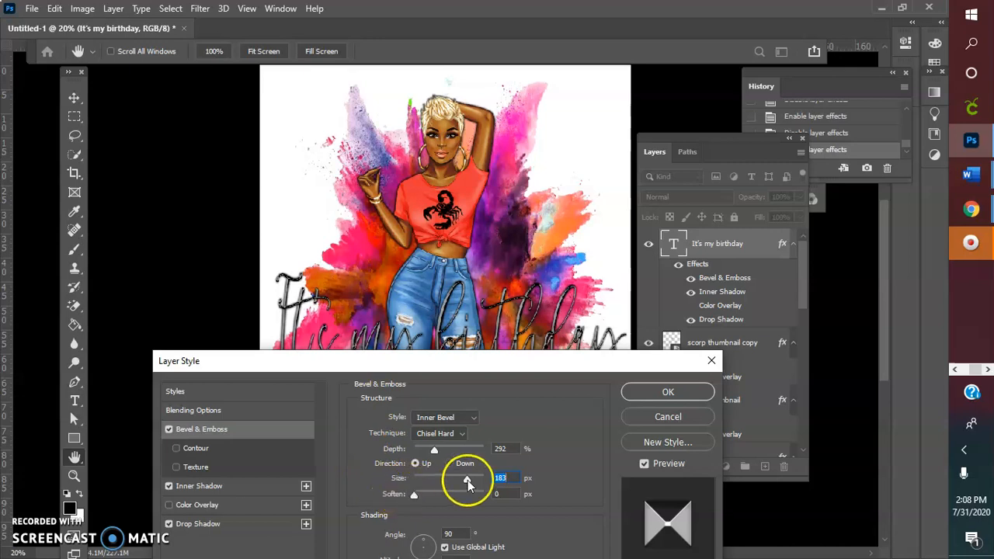
{"action": "left_click_drag", "start_coordinate": [466, 478], "coordinate": [444, 480]}
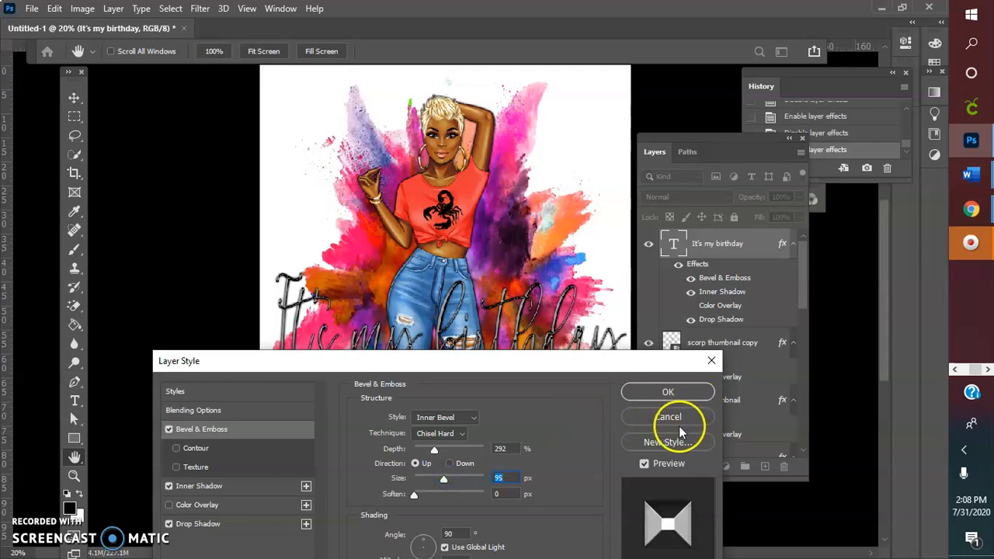
{"action": "key", "text": "Down"}
{"action": "key", "text": "Down"}
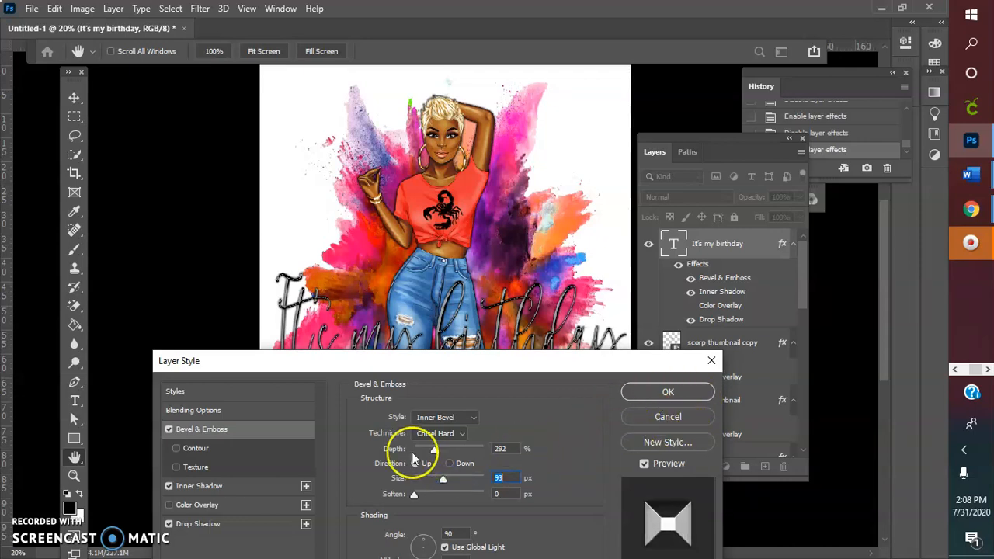
{"action": "left_click", "coordinate": [646, 394]}
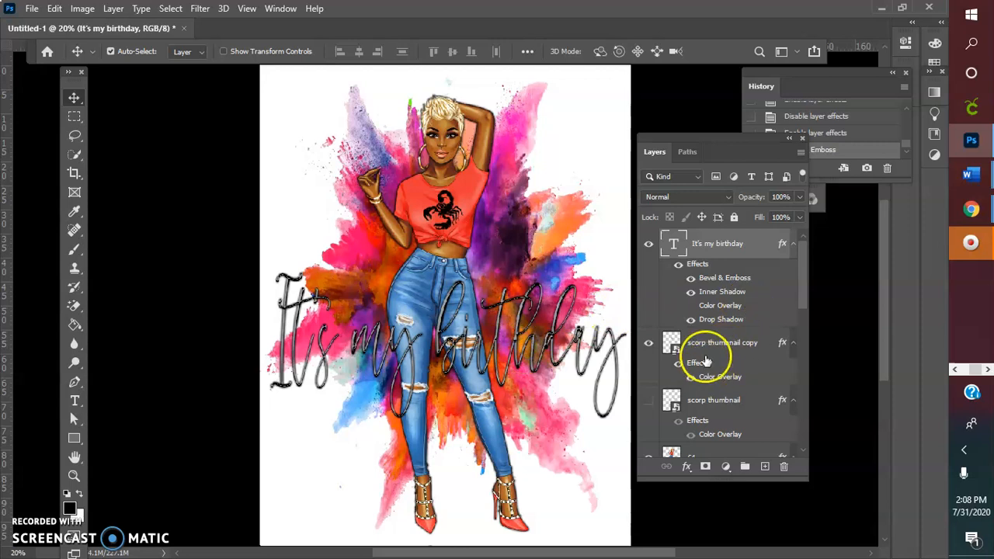
Show the text's Color Overlay again and move the "It's my birthday" text down across the woman's lower legs
{"action": "left_click", "coordinate": [692, 309]}
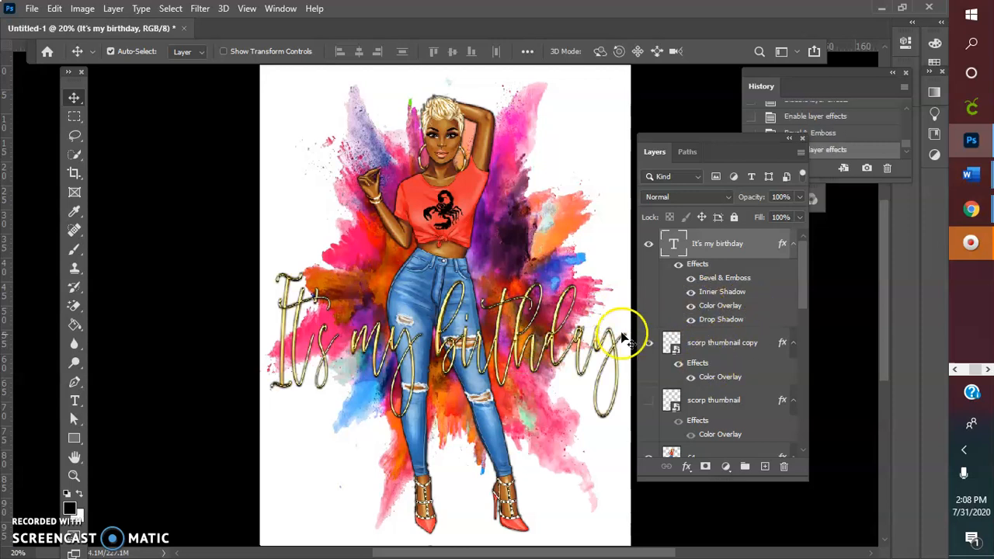
{"action": "left_click_drag", "start_coordinate": [518, 368], "coordinate": [522, 465]}
{"action": "scroll", "coordinate": [497, 271], "scroll_direction": "up", "scroll_amount": 1}
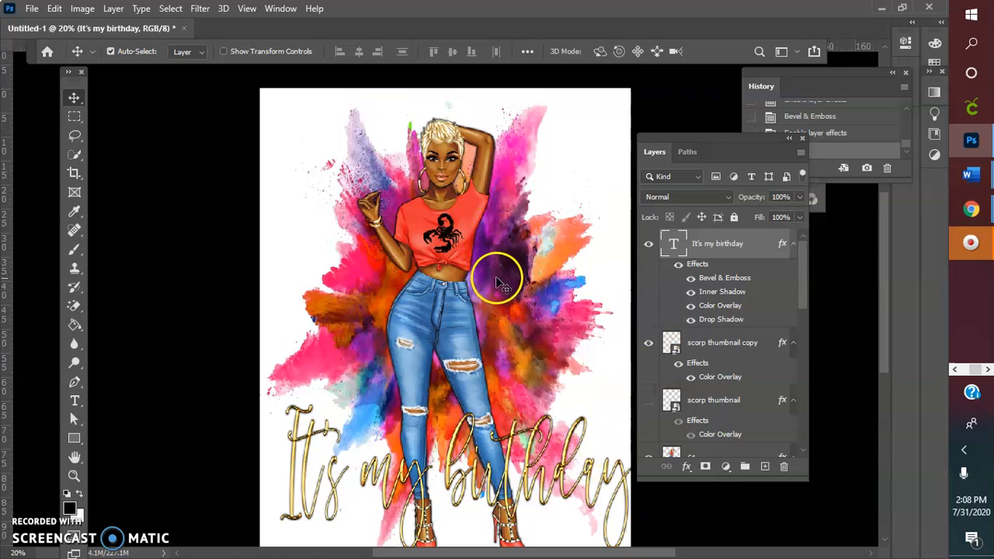
Set the Drop Shadow distance of layer 15 to 21 px and apply the style
{"action": "left_click", "coordinate": [465, 231]}
{"action": "scroll", "coordinate": [667, 407], "scroll_direction": "down", "scroll_amount": 2}
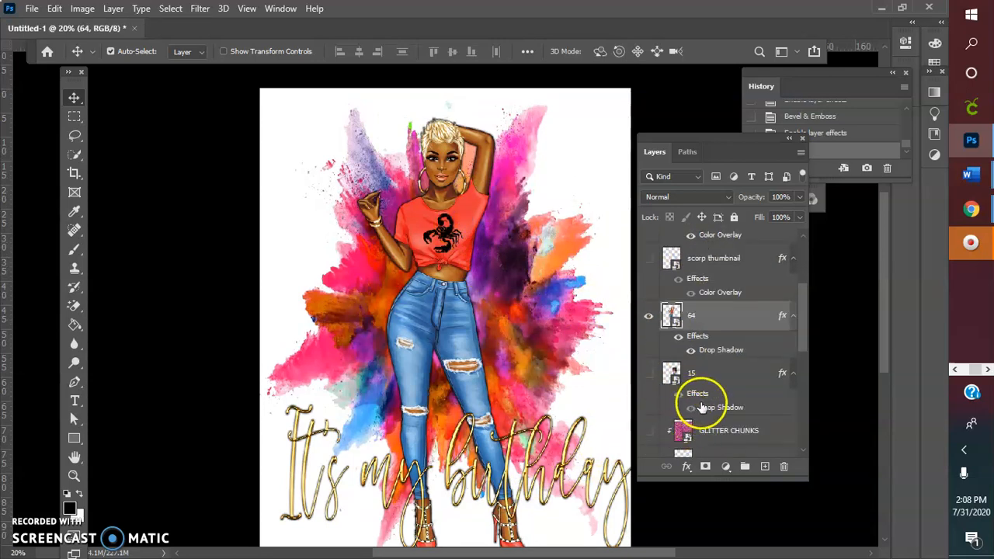
{"action": "double_click", "coordinate": [704, 409]}
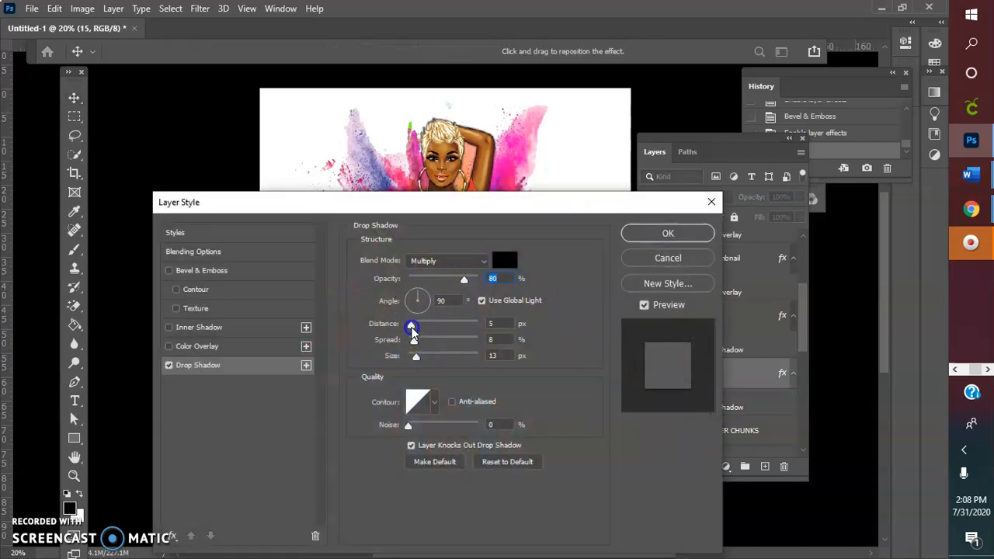
{"action": "left_click_drag", "start_coordinate": [417, 329], "coordinate": [413, 328]}
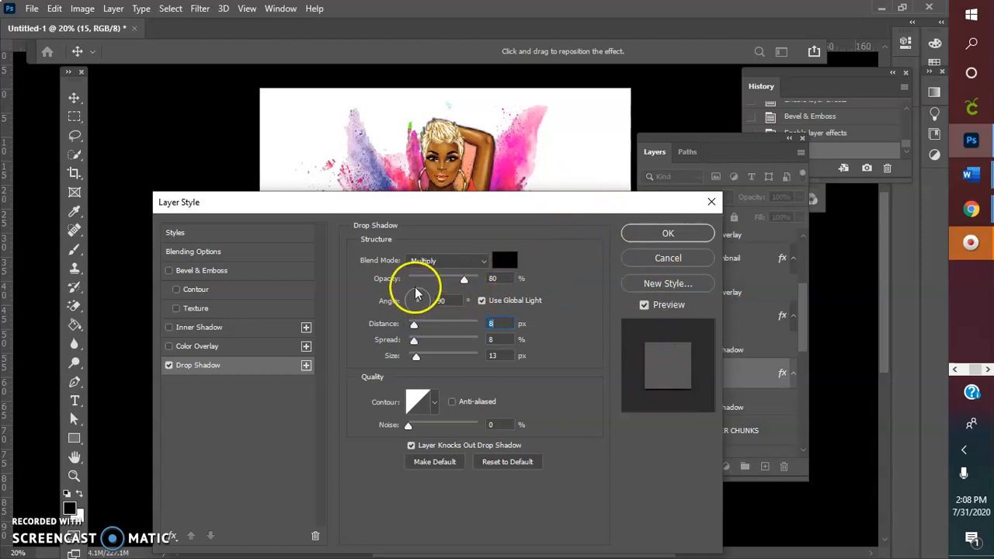
{"action": "left_click_drag", "start_coordinate": [413, 325], "coordinate": [426, 330]}
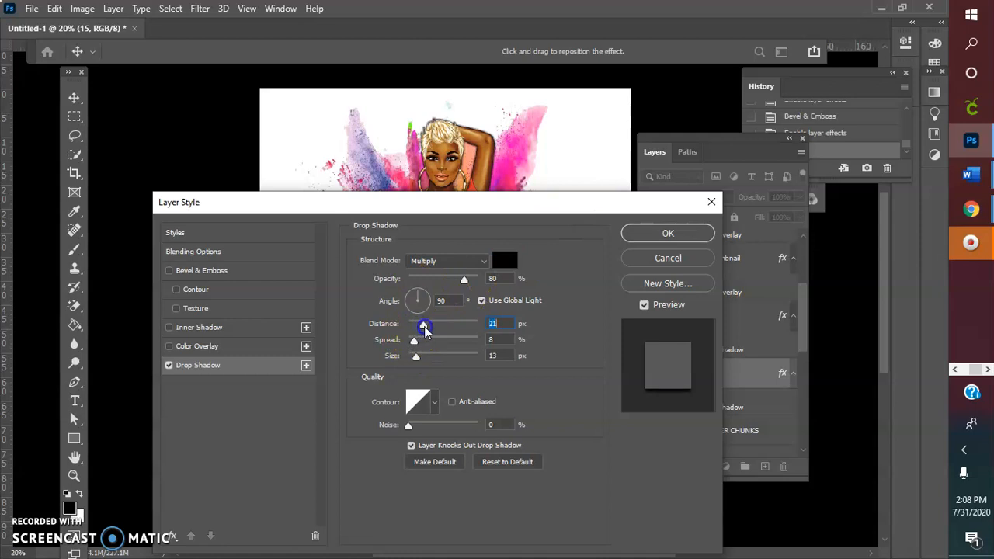
{"action": "left_click_drag", "start_coordinate": [506, 206], "coordinate": [761, 155]}
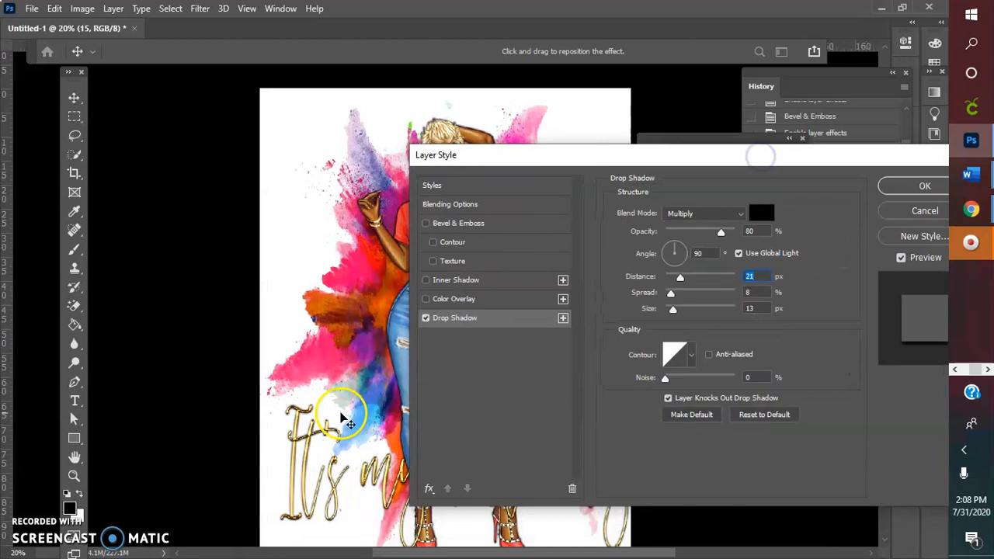
{"action": "left_click", "coordinate": [889, 188]}
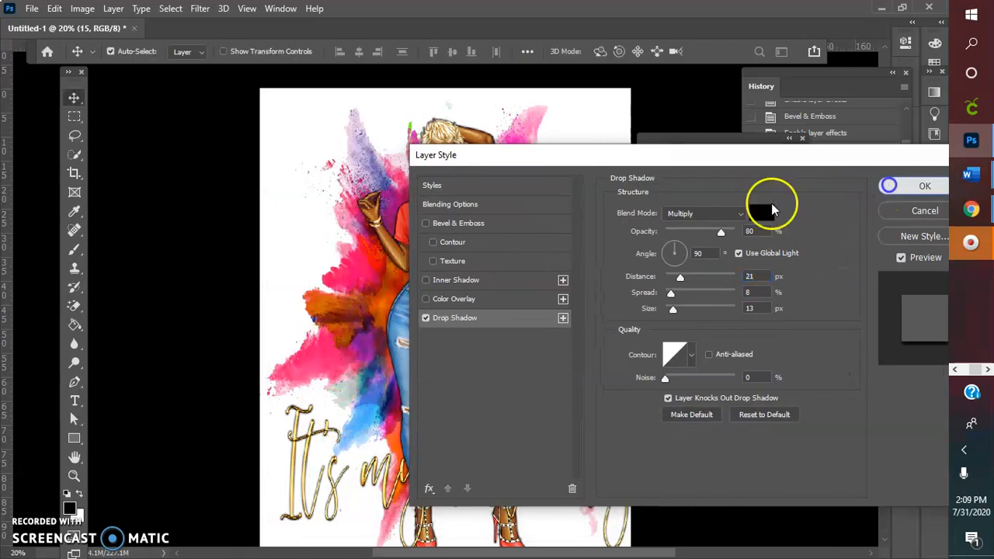
Hide the scorp thumbnail copy layer to clear the shirt, working at 19% zoom
{"action": "scroll", "coordinate": [613, 260], "scroll_direction": "up", "scroll_amount": 1}
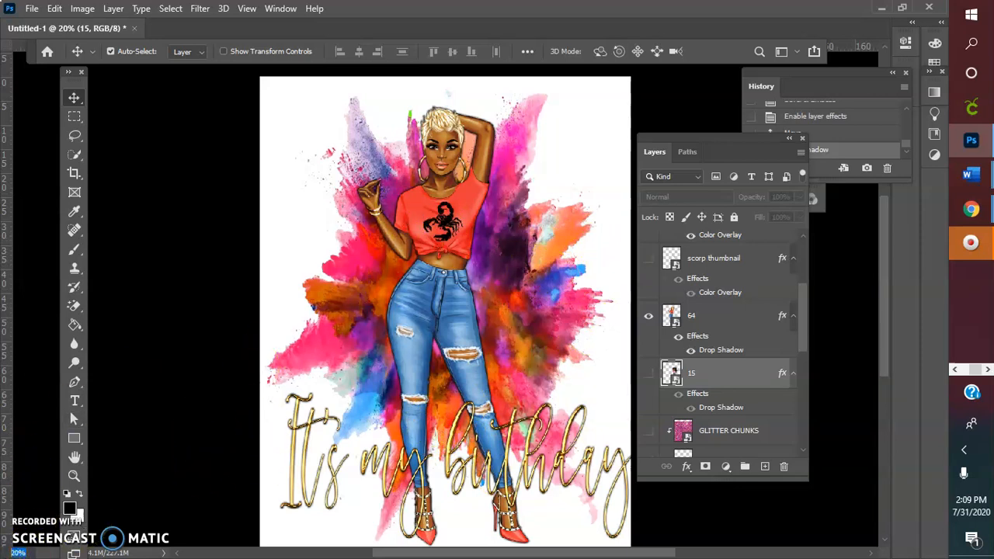
{"action": "key", "text": "Return"}
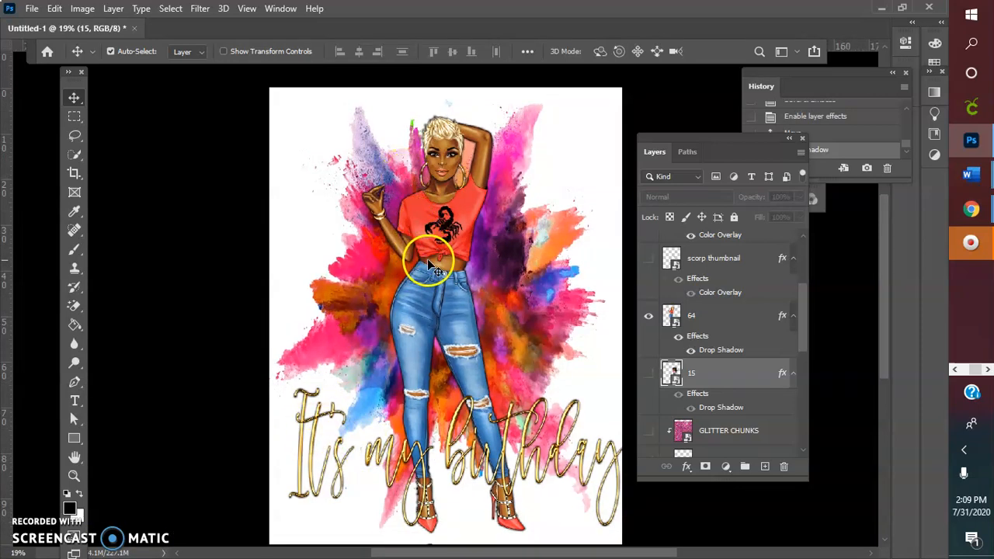
{"action": "left_click_drag", "start_coordinate": [441, 238], "coordinate": [443, 237]}
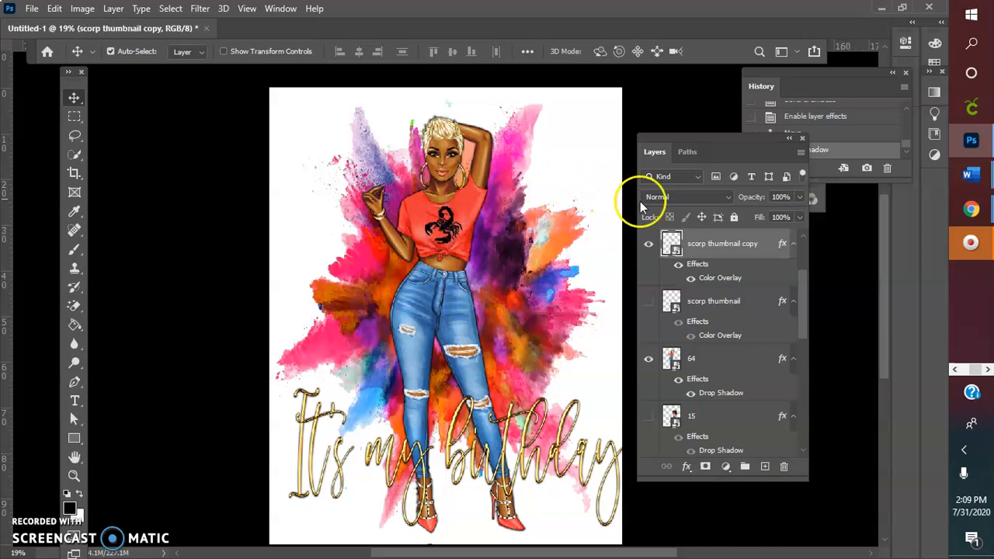
{"action": "left_click", "coordinate": [648, 245]}
{"action": "left_click", "coordinate": [649, 246]}
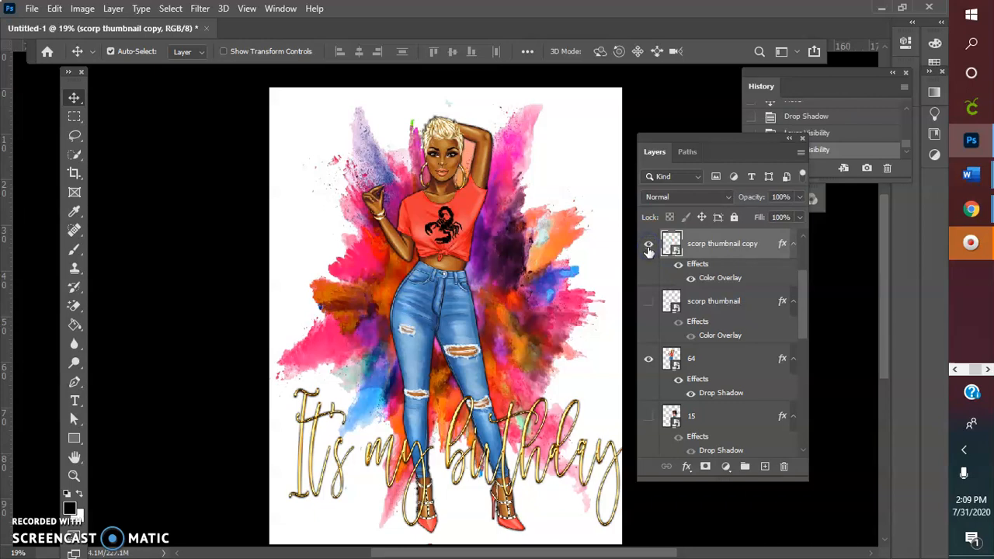
{"action": "left_click", "coordinate": [444, 247]}
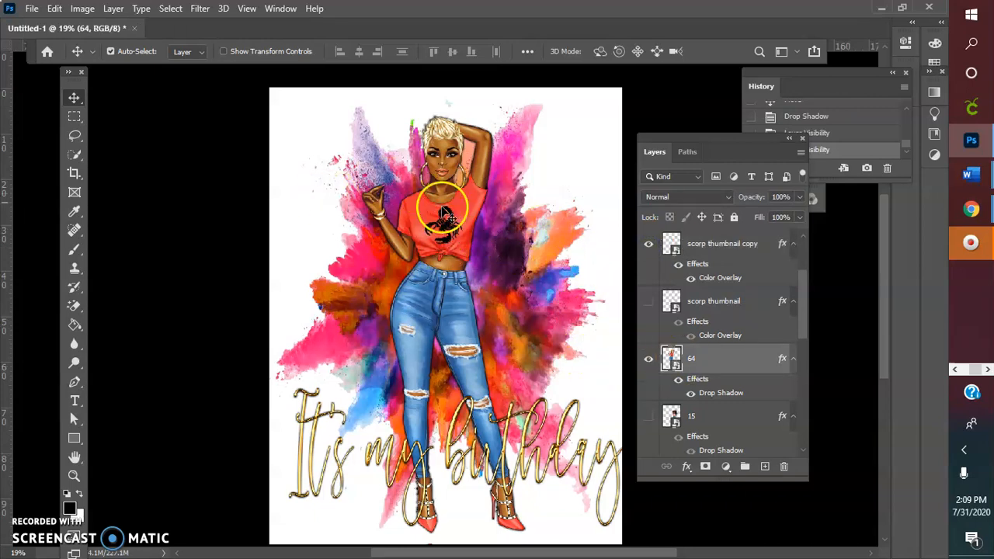
{"action": "left_click", "coordinate": [451, 235]}
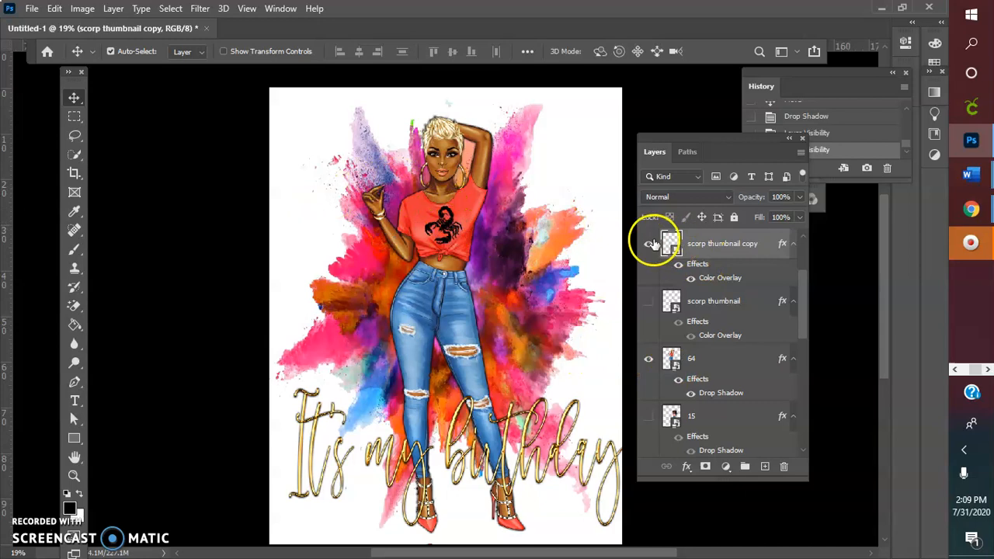
{"action": "left_click", "coordinate": [648, 244]}
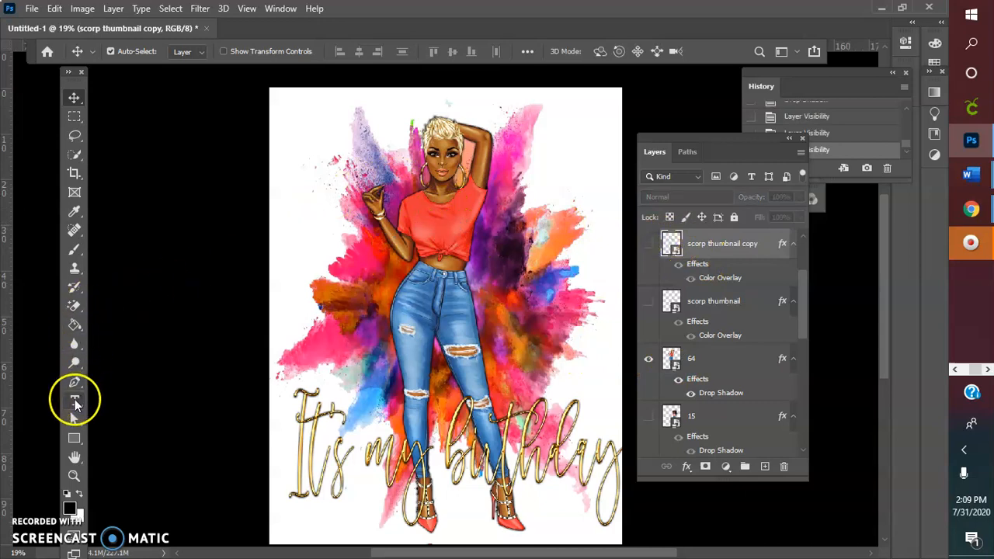
Add the text "47" on the woman's shirt in the Char BB font at 72 pt
{"action": "left_click", "coordinate": [75, 400]}
{"action": "left_click_drag", "start_coordinate": [426, 218], "coordinate": [465, 247]}
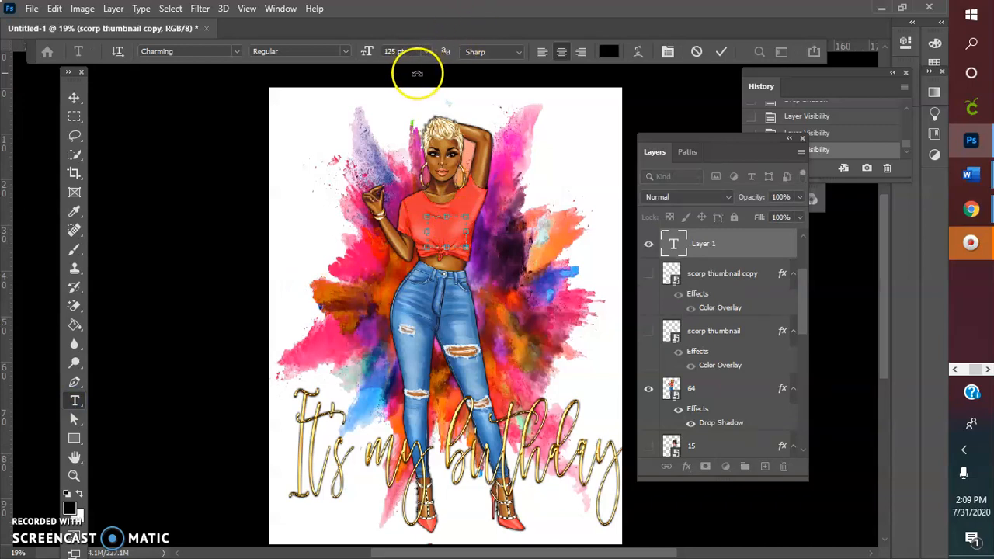
{"action": "left_click", "coordinate": [426, 51]}
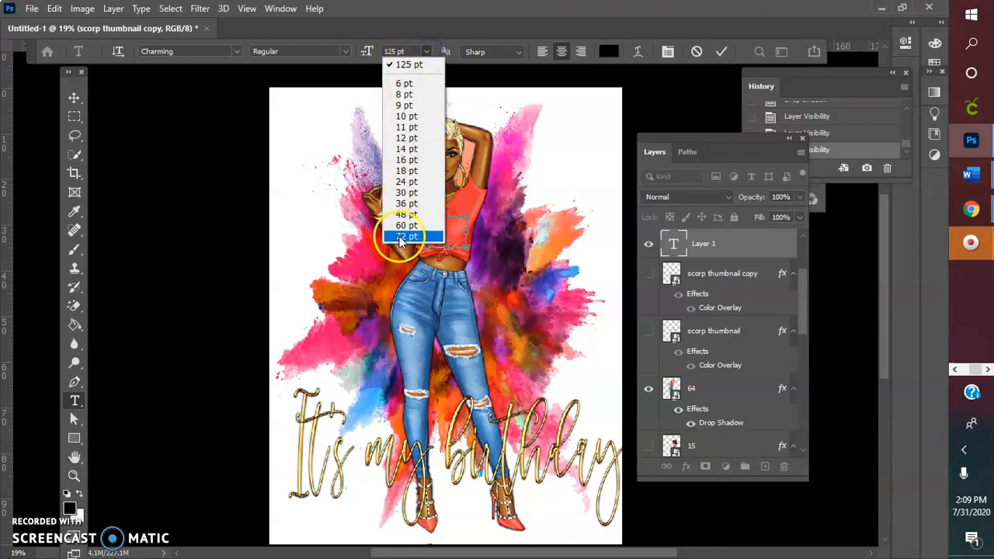
{"action": "left_click", "coordinate": [404, 229]}
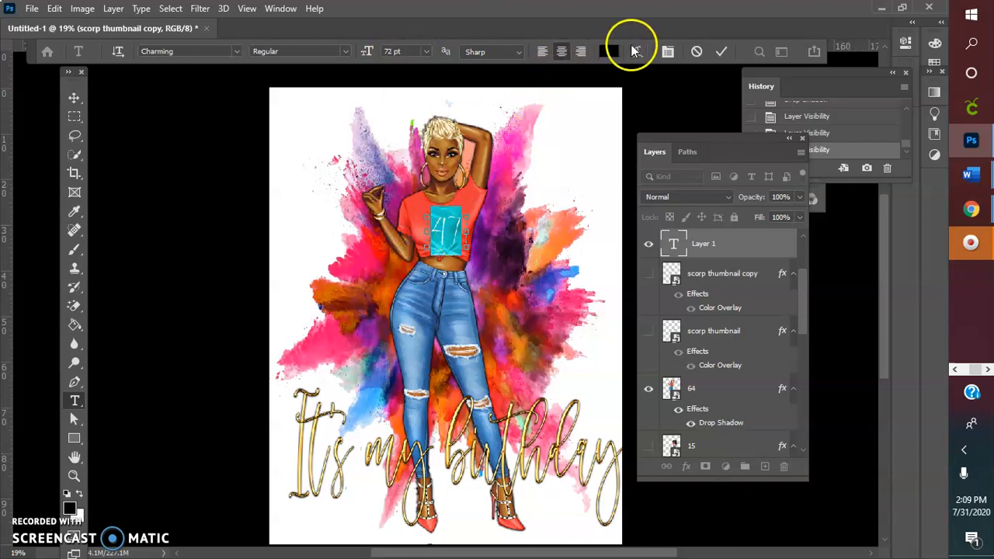
{"action": "left_click", "coordinate": [236, 51]}
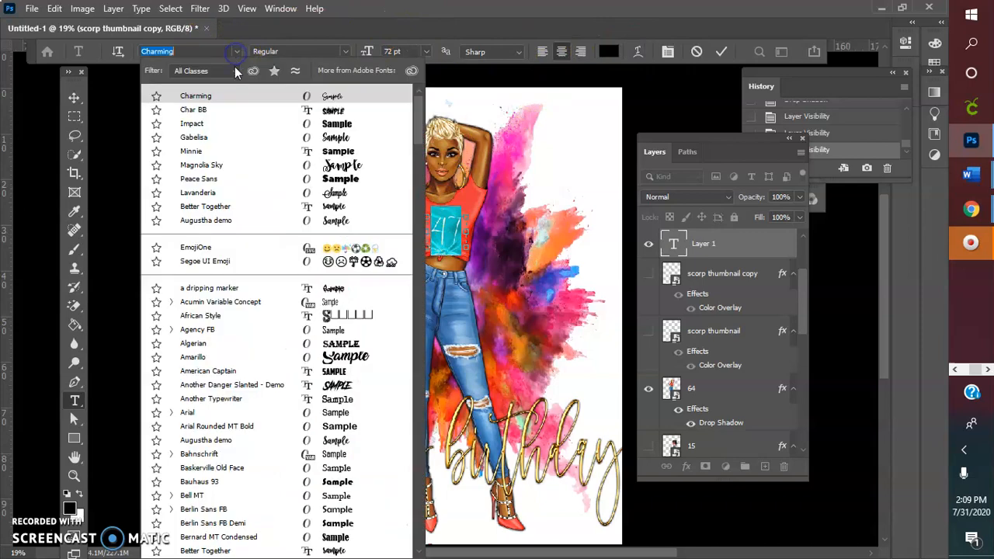
{"action": "left_click", "coordinate": [333, 111]}
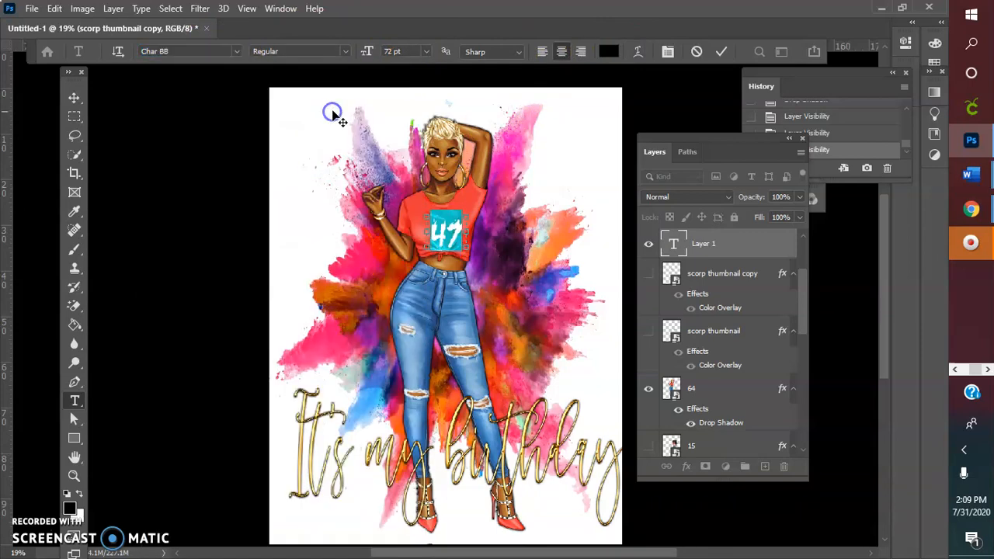
{"action": "left_click", "coordinate": [721, 51]}
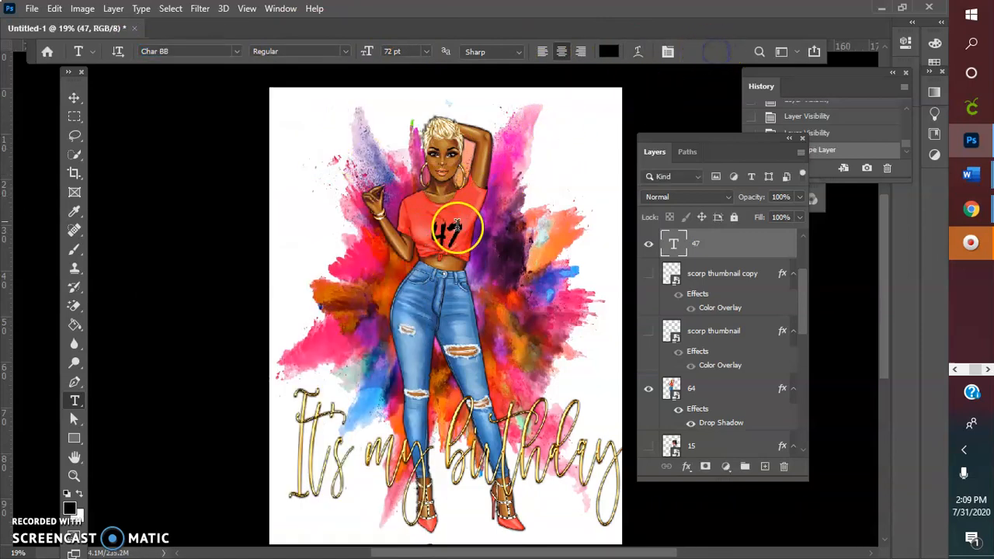
Nudge the "47" up to the middle of the shirt and raise the "It's my birthday" text across the woman's hips and thighs
{"action": "left_click", "coordinate": [73, 96]}
{"action": "left_click_drag", "start_coordinate": [445, 239], "coordinate": [443, 229]}
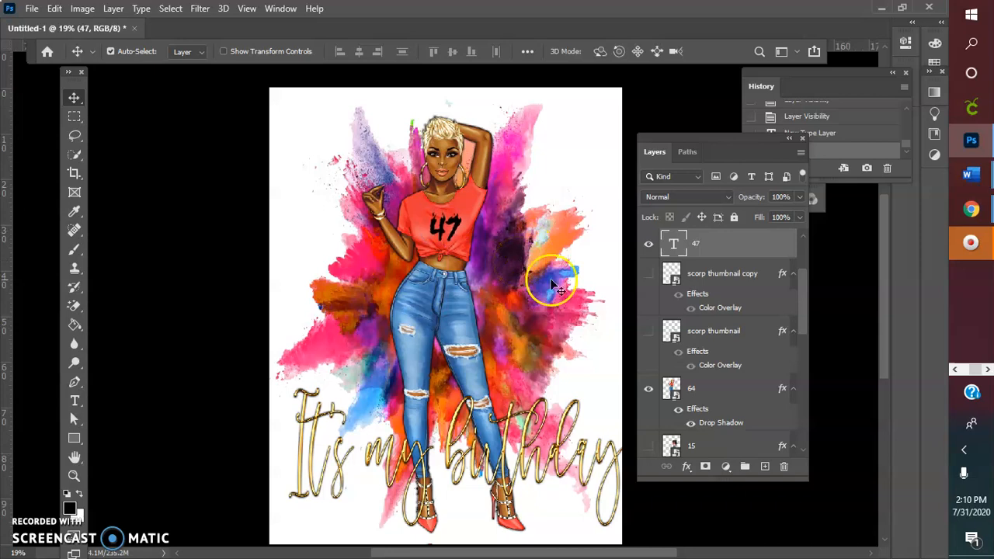
{"action": "left_click_drag", "start_coordinate": [556, 445], "coordinate": [549, 312]}
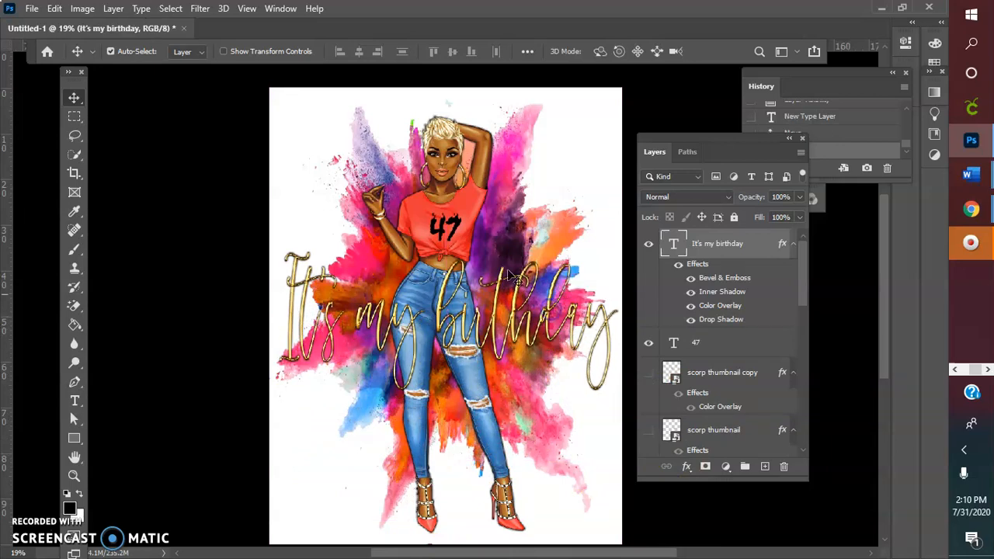
Draw a text box across the woman's lower legs and set its font to Char BB
{"action": "left_click", "coordinate": [76, 400]}
{"action": "left_click_drag", "start_coordinate": [300, 439], "coordinate": [583, 529]}
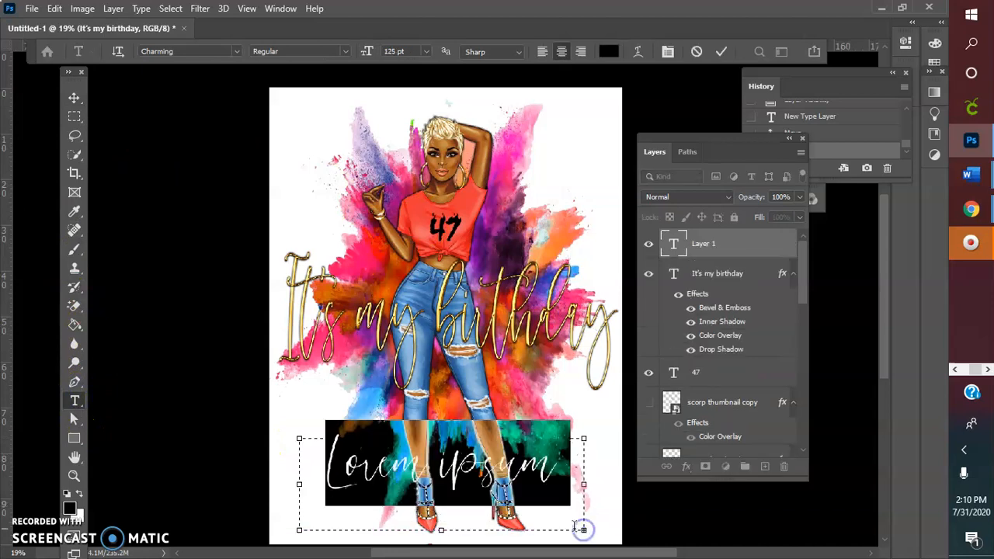
{"action": "left_click", "coordinate": [236, 51]}
{"action": "left_click", "coordinate": [210, 94]}
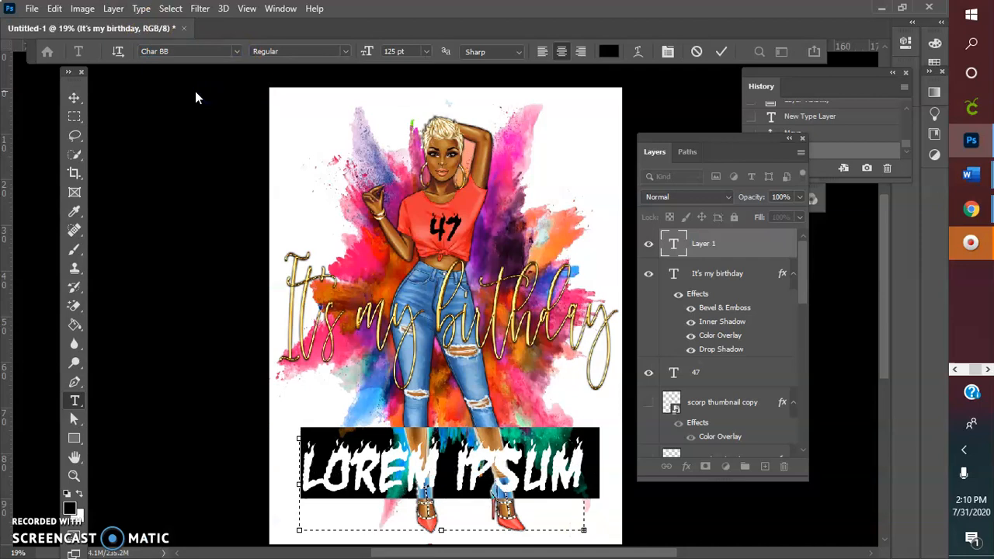
{"action": "type", "text": "HAVE"}
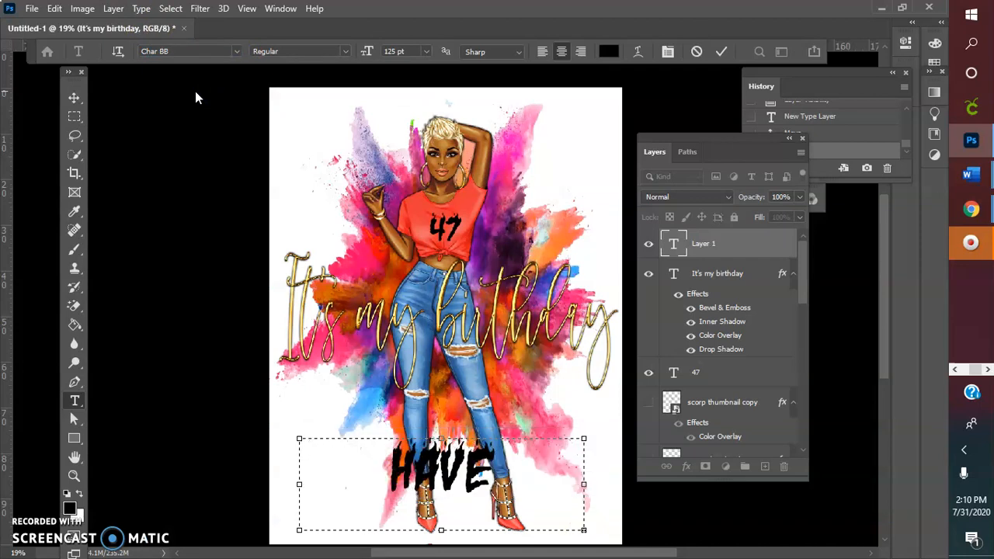
{"action": "key", "text": "BackSpace"}
{"action": "key", "text": "BackSpace"}
{"action": "key", "text": "BackSpace"}
{"action": "key", "text": "BackSpace"}
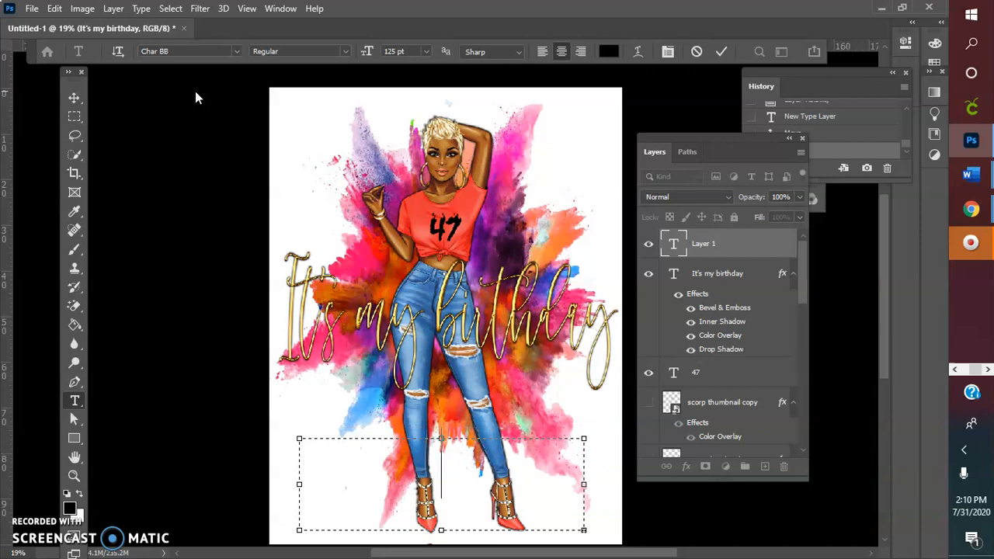
Enter "bad and bougie" in the text box and widen the box on both sides, almost to the canvas width
{"action": "type", "text": "BA"}
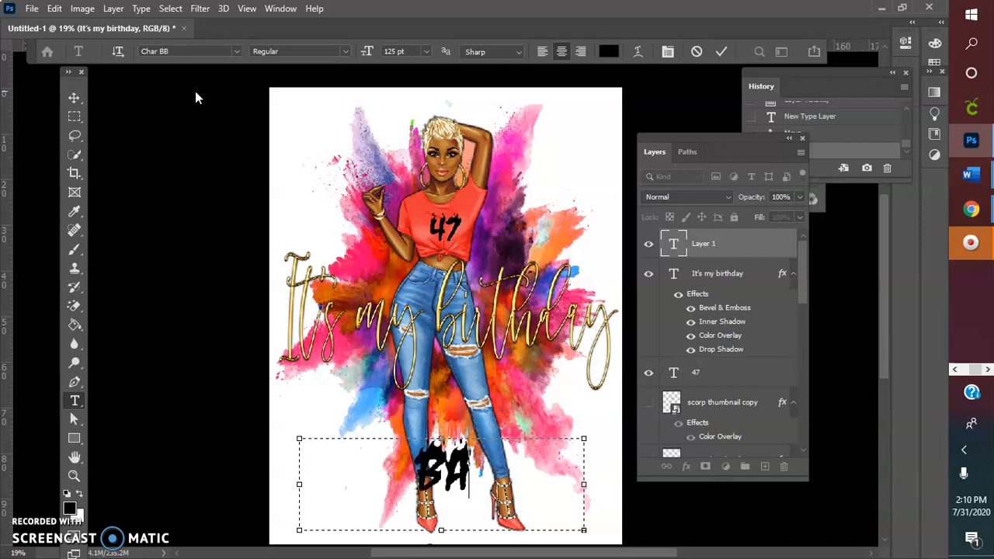
{"action": "type", "text": "D AND B"}
{"action": "key", "text": "BackSpace"}
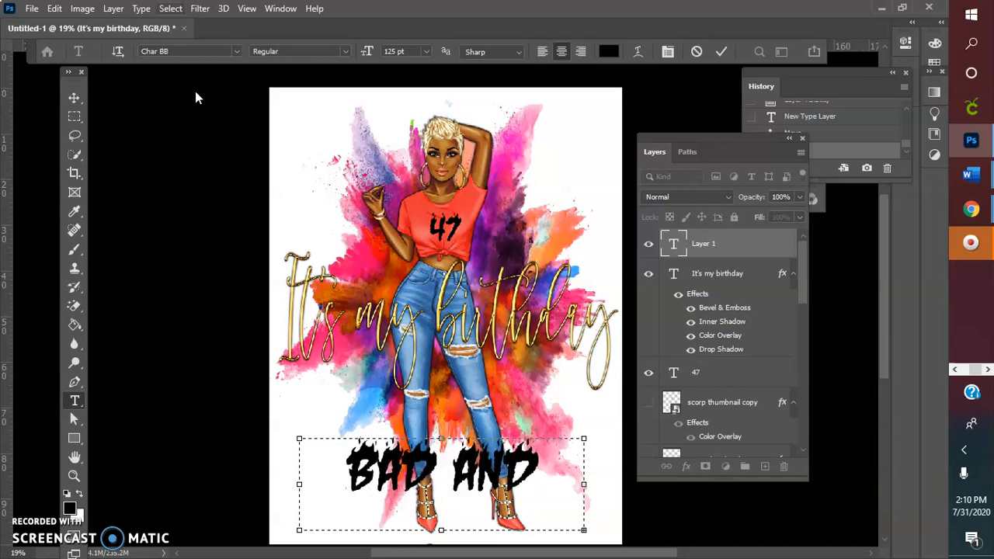
{"action": "left_click_drag", "start_coordinate": [293, 486], "coordinate": [277, 484]}
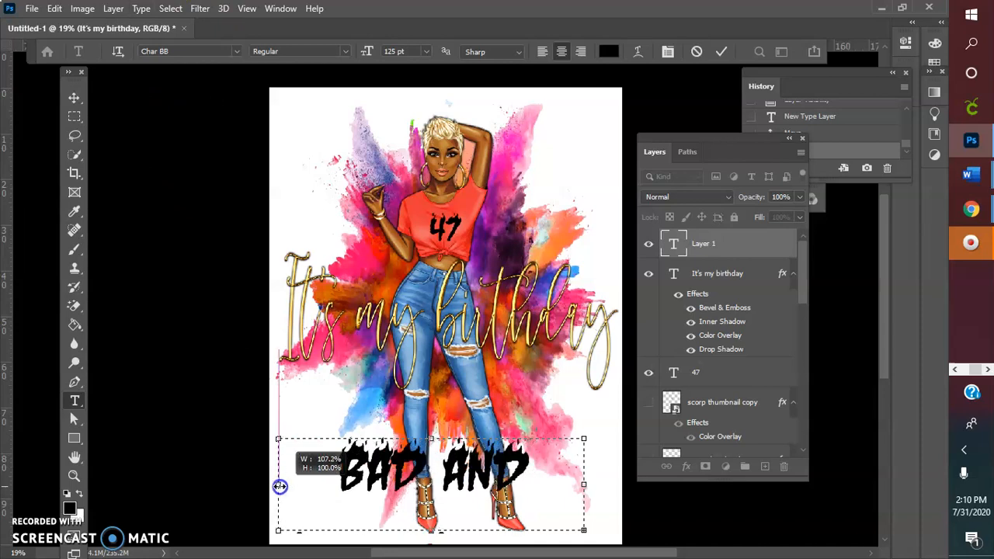
{"action": "left_click_drag", "start_coordinate": [583, 485], "coordinate": [608, 484]}
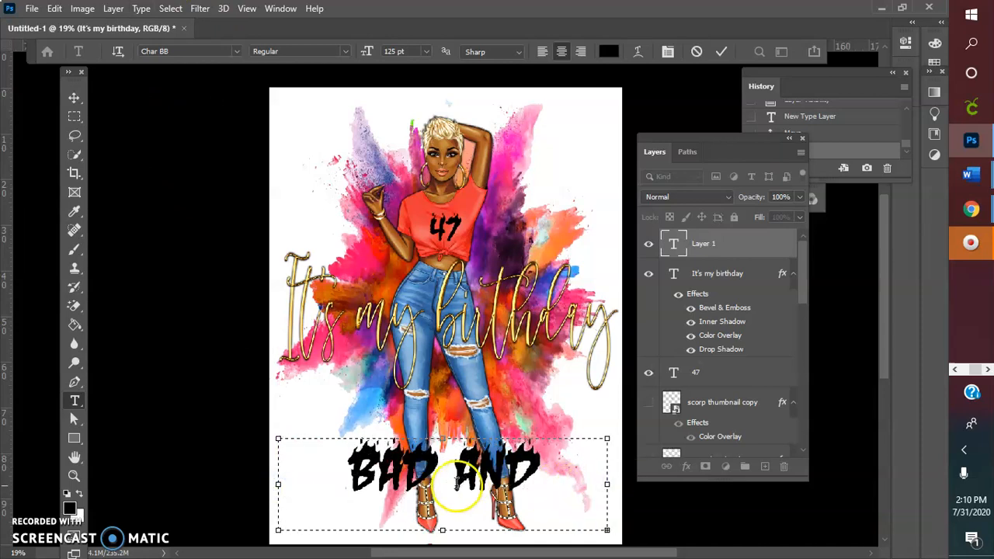
Set the whole "bad and bougie" text to 100 pt and commit it
{"action": "key", "text": "ctrl+a"}
{"action": "left_click", "coordinate": [425, 52]}
{"action": "left_click", "coordinate": [411, 50]}
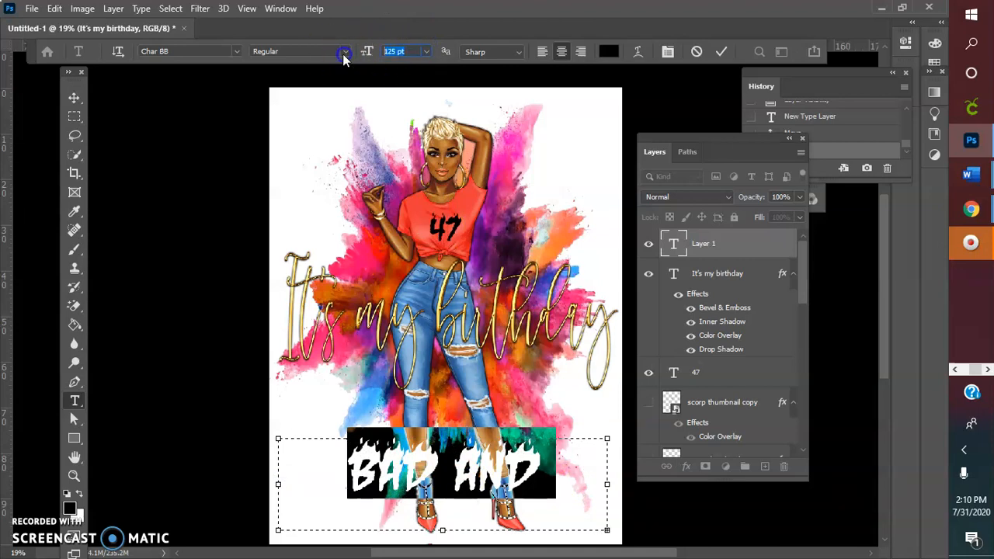
{"action": "type", "text": "100"}
{"action": "key", "text": "Return"}
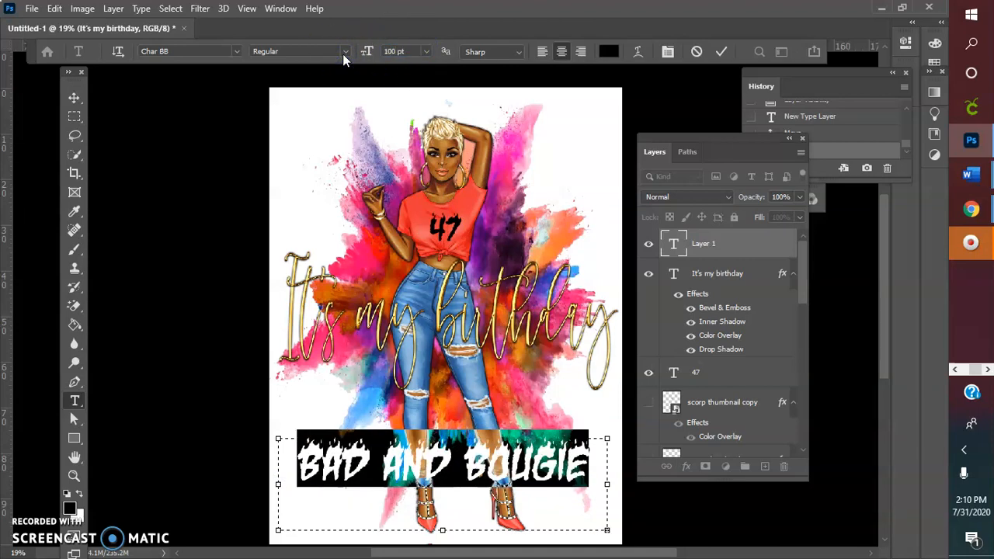
{"action": "left_click", "coordinate": [721, 52]}
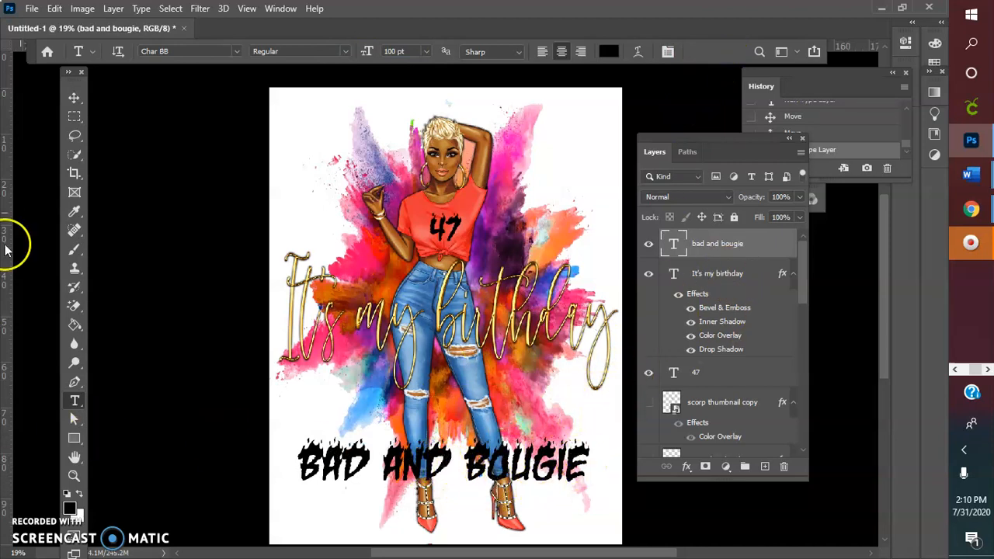
Move the "bad and bougie" text up across the woman's head
{"action": "left_click", "coordinate": [74, 96]}
{"action": "left_click_drag", "start_coordinate": [462, 466], "coordinate": [477, 135]}
{"action": "left_click", "coordinate": [211, 132]}
Stretch the "bad and bougie" text to about 113% width and 226% height, and place it across the woman's lower legs
{"action": "left_click", "coordinate": [54, 11]}
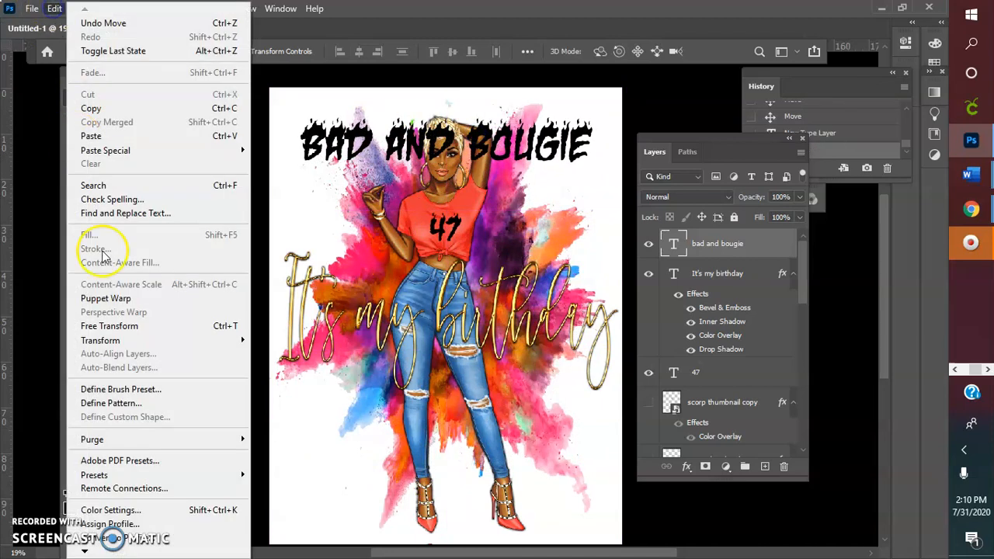
{"action": "left_click", "coordinate": [89, 325]}
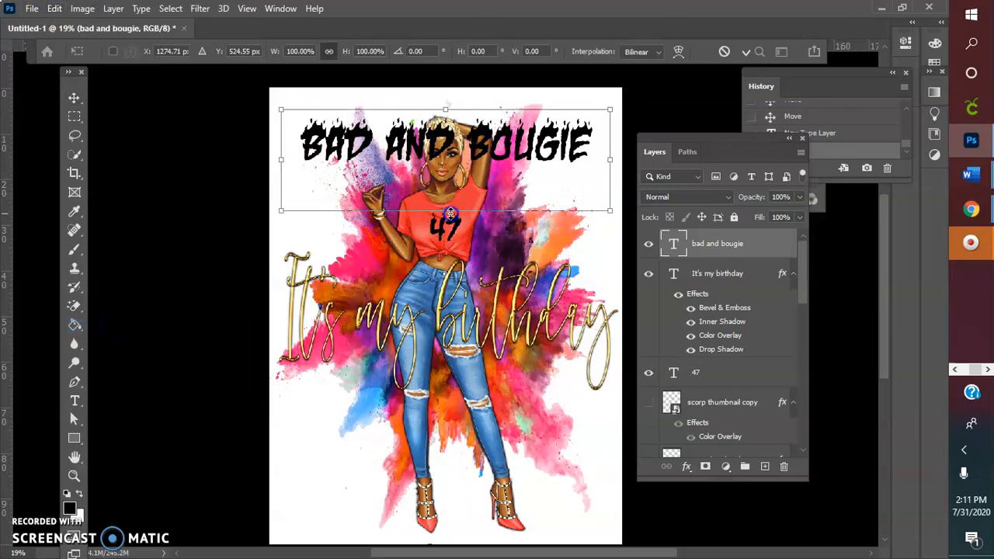
{"action": "left_click_drag", "start_coordinate": [449, 213], "coordinate": [444, 230]}
{"action": "left_click_drag", "start_coordinate": [444, 272], "coordinate": [497, 338]}
{"action": "left_click_drag", "start_coordinate": [279, 223], "coordinate": [271, 224]}
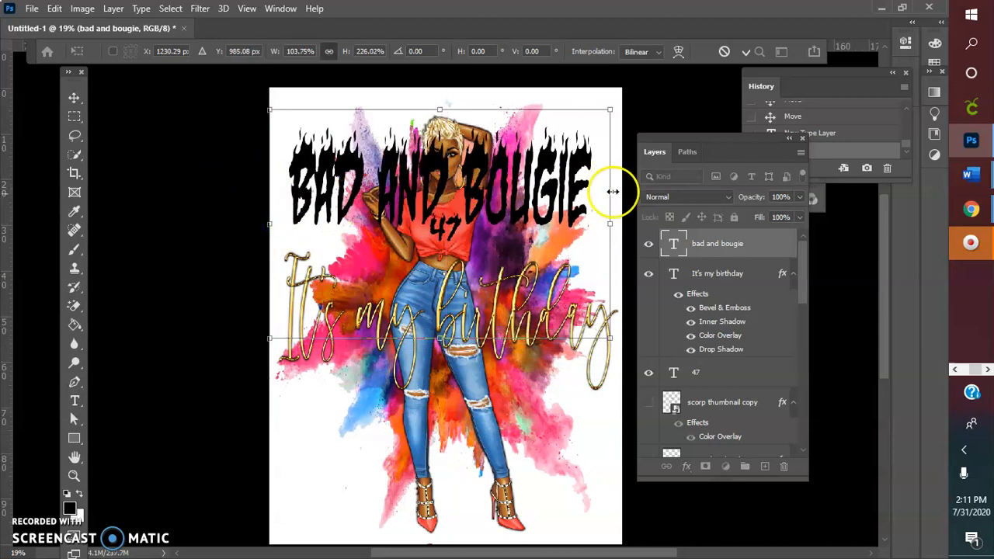
{"action": "left_click_drag", "start_coordinate": [610, 224], "coordinate": [636, 220]}
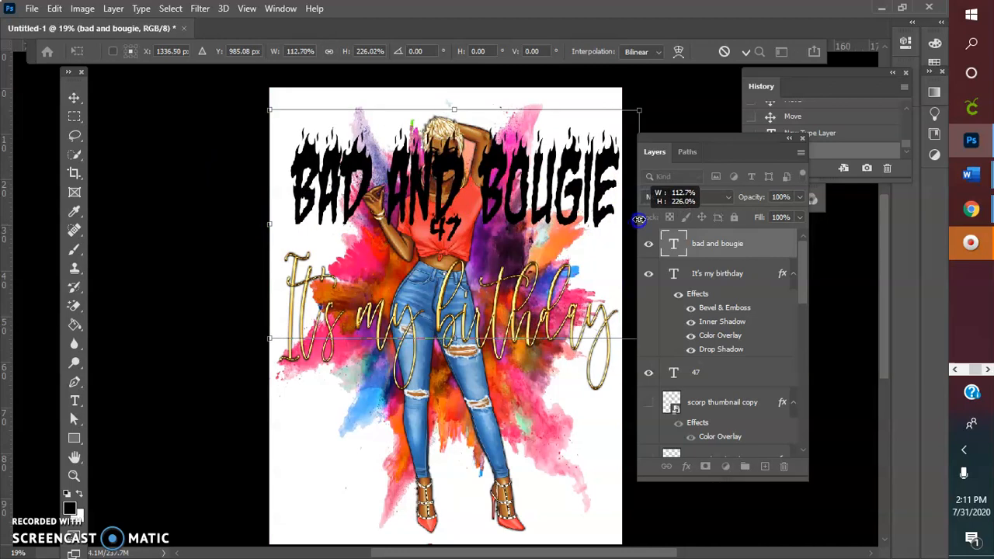
{"action": "left_click_drag", "start_coordinate": [517, 203], "coordinate": [517, 479]}
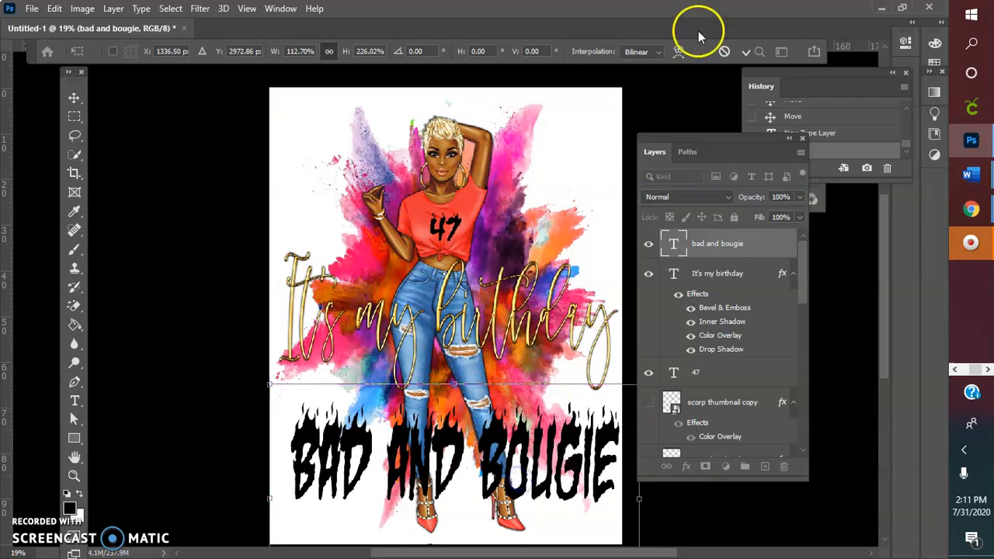
{"action": "left_click", "coordinate": [746, 51]}
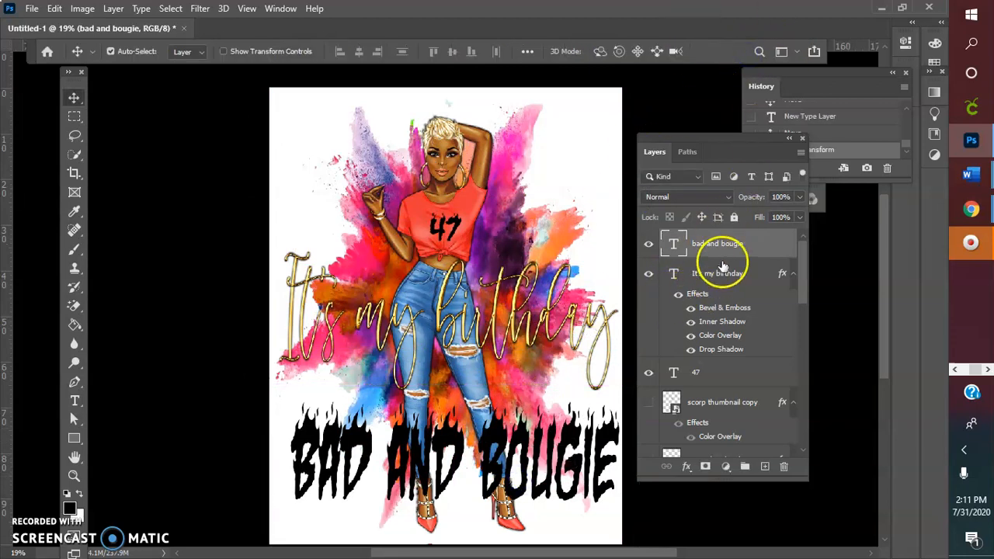
Add a Gradient Overlay to the "bad and bougie" layer and make the gradient's starting color stop black
{"action": "left_click", "coordinate": [686, 465]}
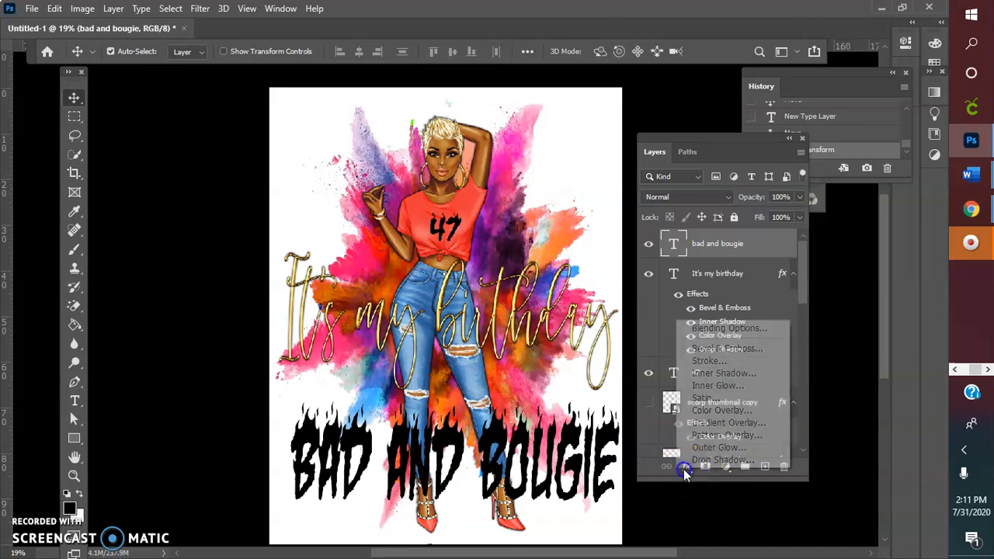
{"action": "left_click", "coordinate": [725, 422]}
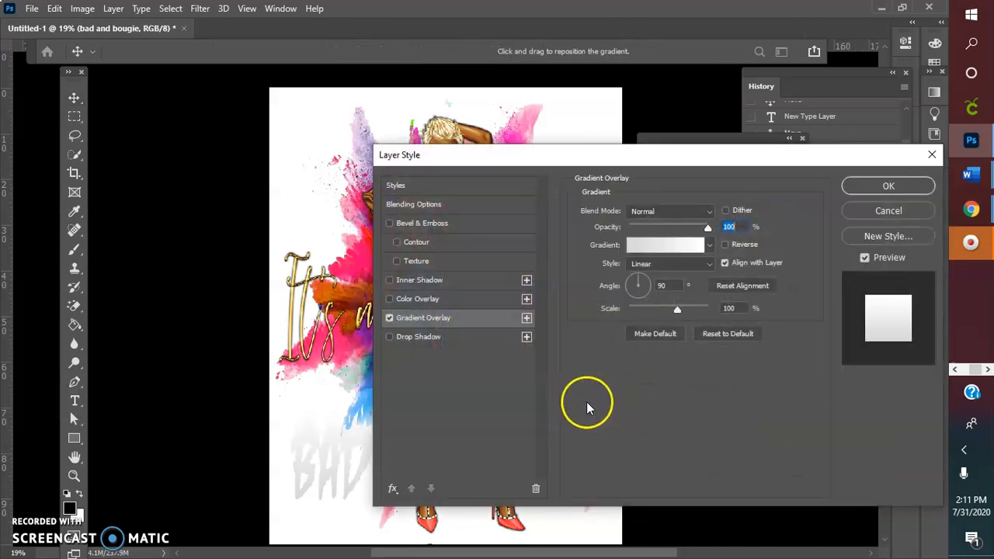
{"action": "left_click", "coordinate": [710, 244]}
{"action": "left_click", "coordinate": [629, 246]}
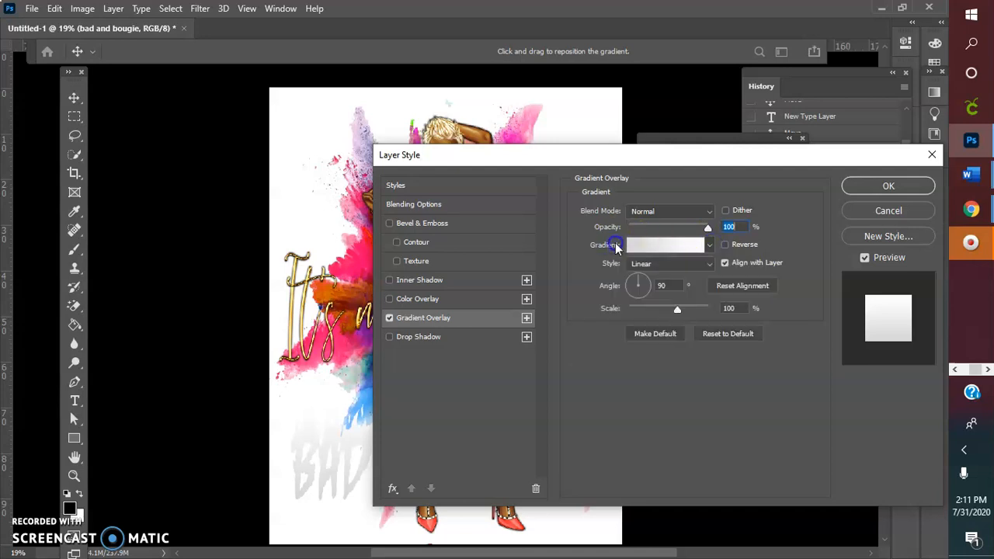
{"action": "left_click", "coordinate": [635, 249]}
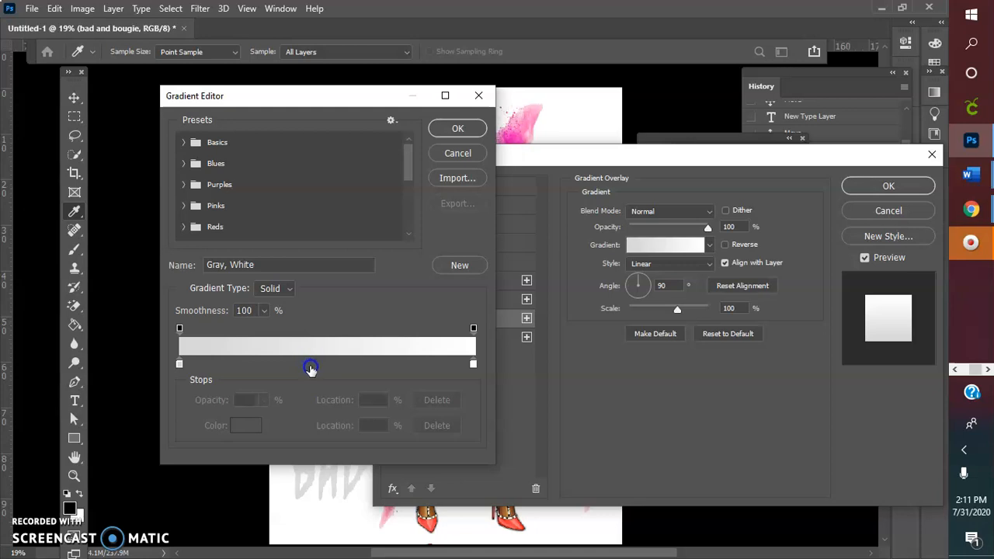
{"action": "left_click", "coordinate": [177, 363]}
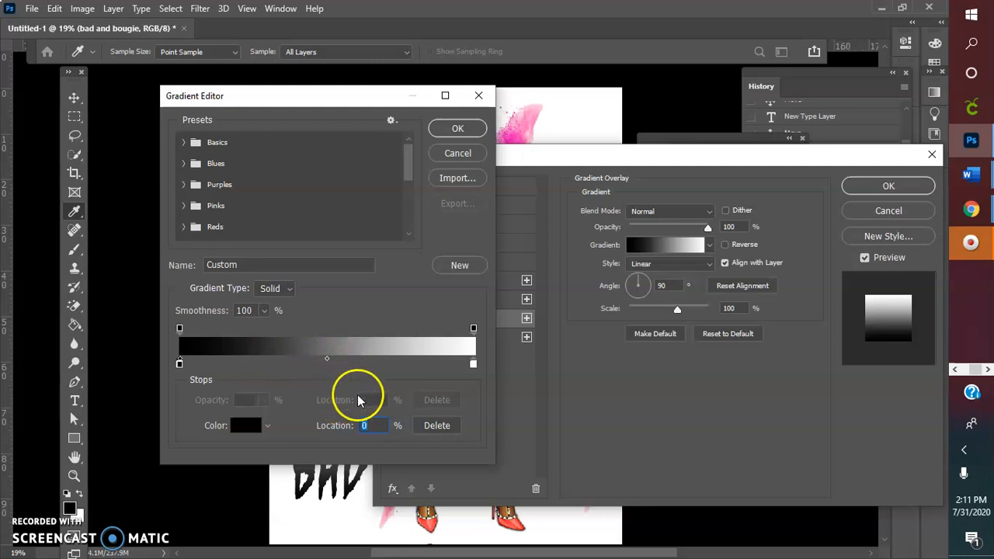
Add a color stop at 49% of the gradient and make it red (ff0000)
{"action": "left_click", "coordinate": [322, 363]}
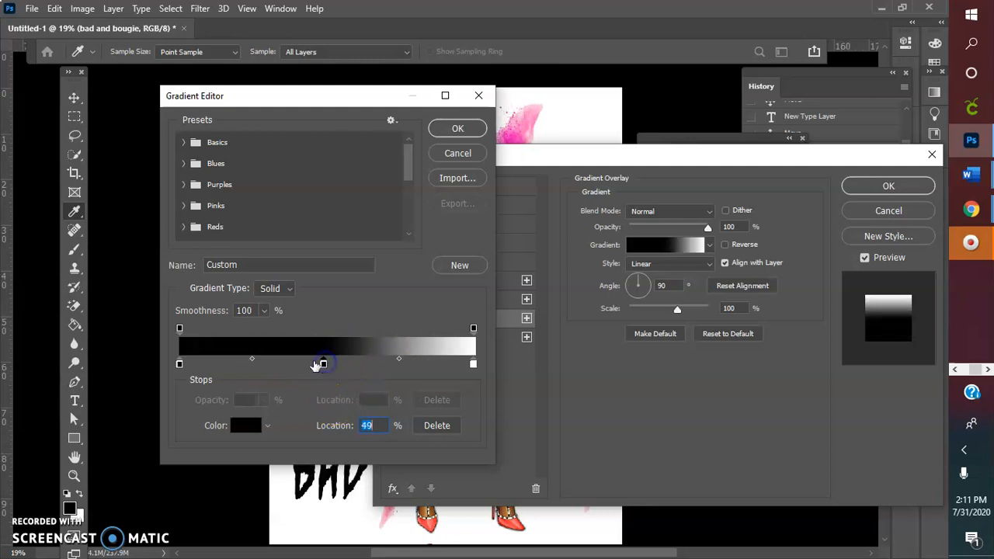
{"action": "left_click", "coordinate": [245, 424]}
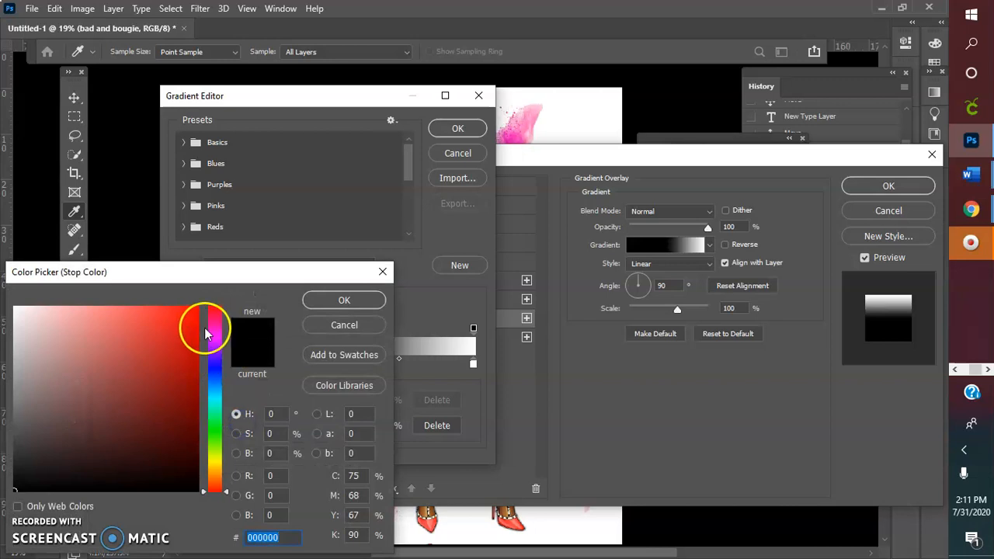
{"action": "left_click_drag", "start_coordinate": [199, 328], "coordinate": [197, 309]}
{"action": "left_click", "coordinate": [314, 297]}
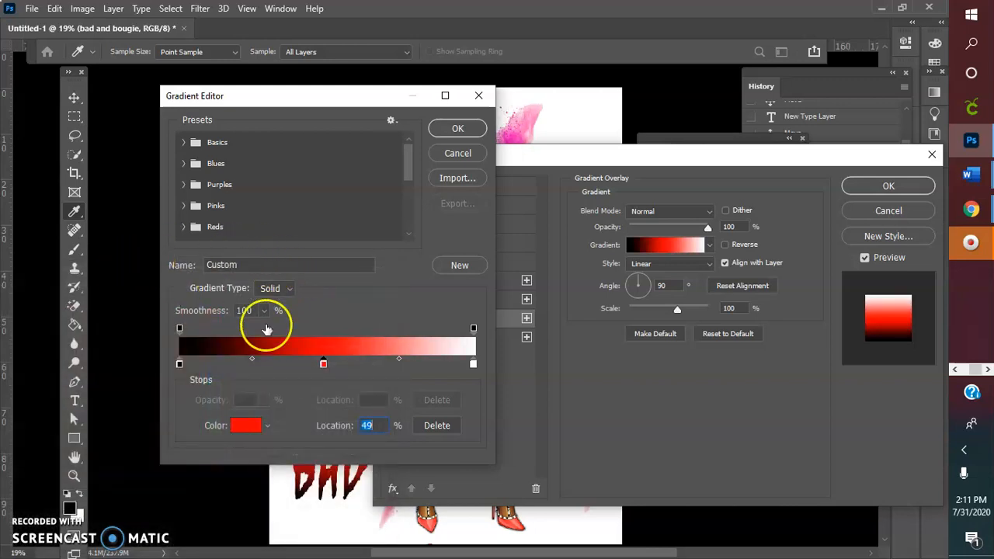
Add a color stop at 70% of the gradient and make it orange-red (ff2a00)
{"action": "left_click_drag", "start_coordinate": [400, 359], "coordinate": [386, 361]}
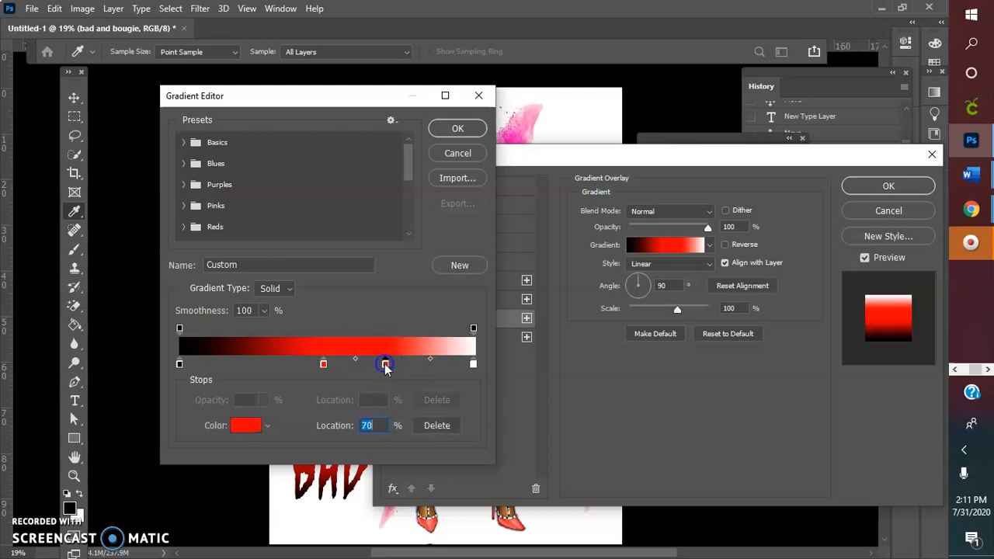
{"action": "left_click", "coordinate": [246, 425]}
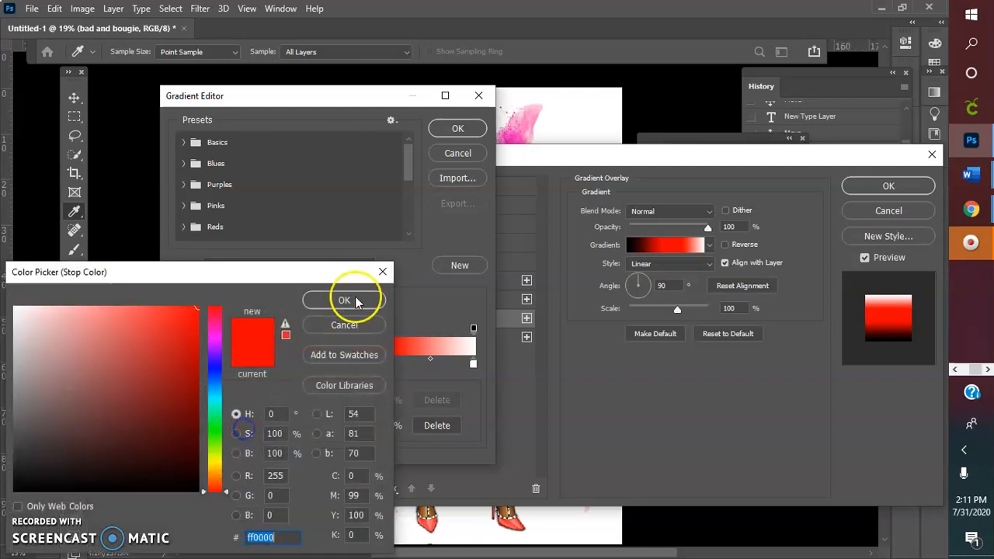
{"action": "left_click", "coordinate": [216, 479]}
{"action": "left_click_drag", "start_coordinate": [216, 481], "coordinate": [218, 483]}
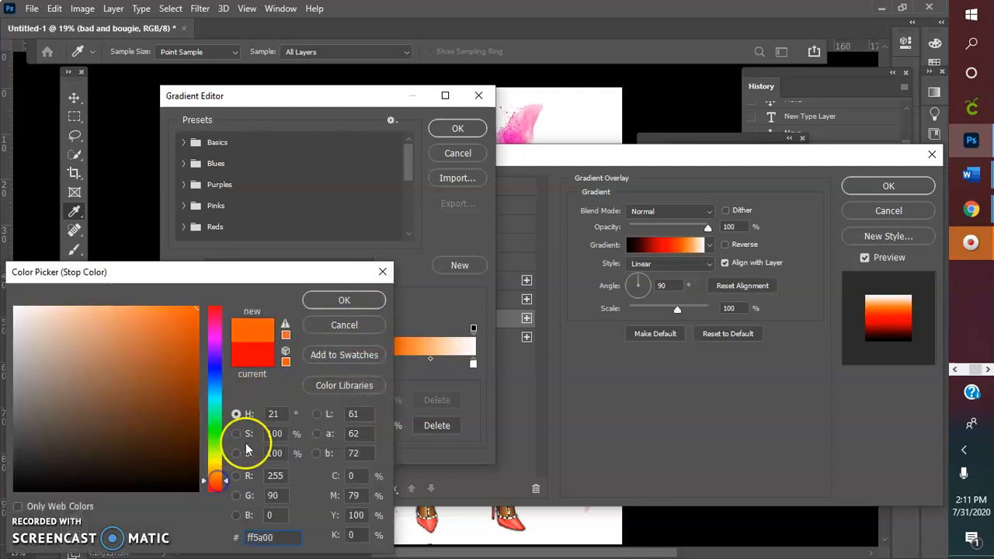
{"action": "left_click_drag", "start_coordinate": [226, 483], "coordinate": [224, 489]}
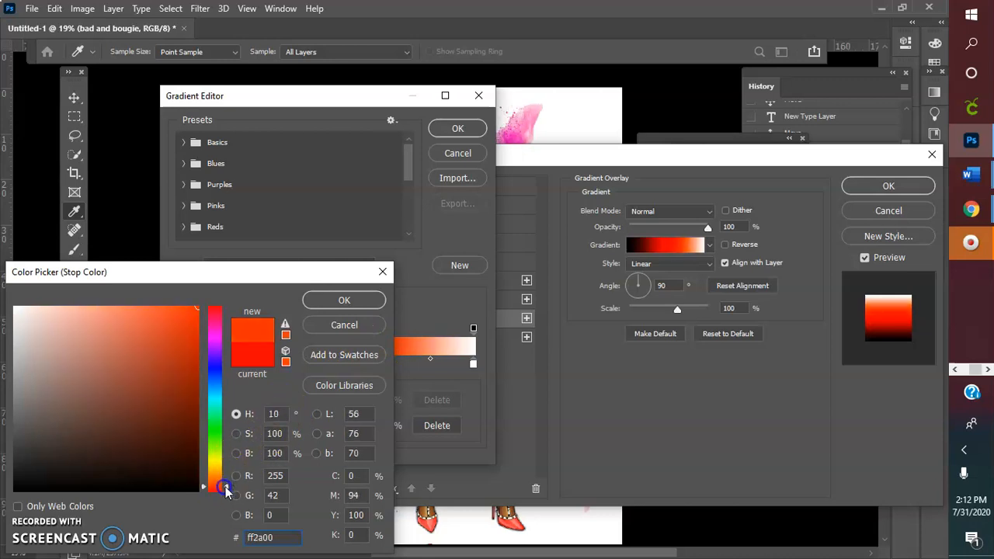
{"action": "left_click", "coordinate": [365, 301]}
Add a color stop at 78% of the gradient and make it orange (ff7e00)
{"action": "left_click", "coordinate": [411, 360]}
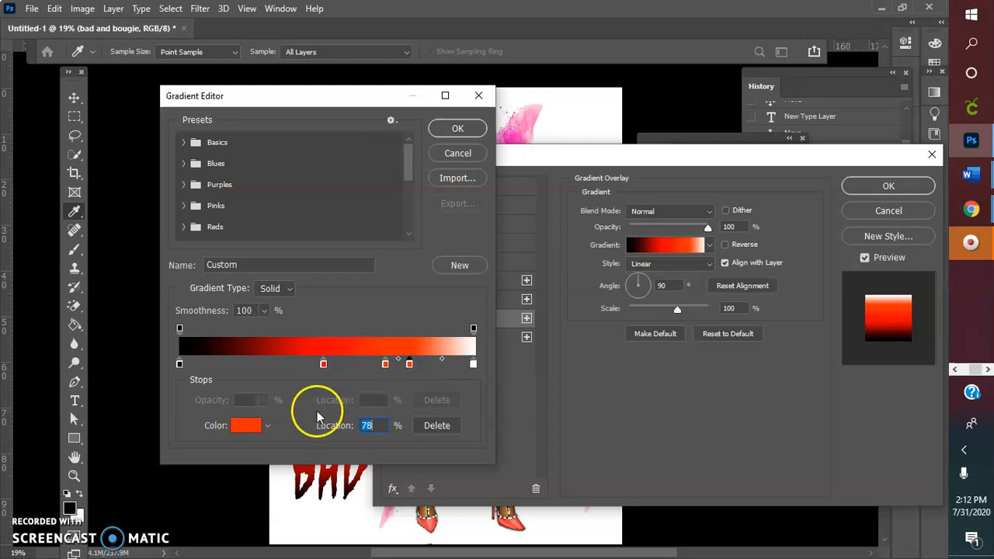
{"action": "left_click", "coordinate": [248, 426]}
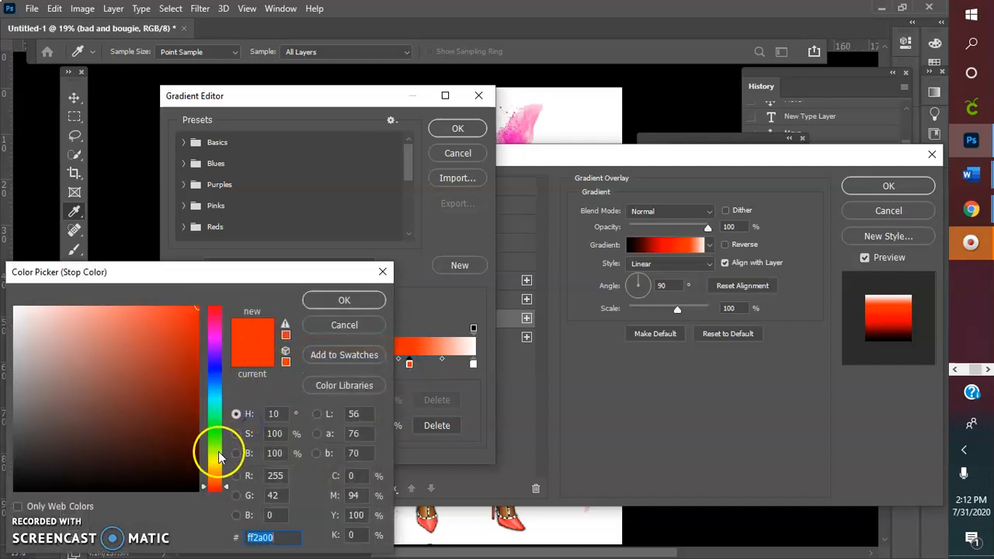
{"action": "left_click_drag", "start_coordinate": [215, 471], "coordinate": [216, 477]}
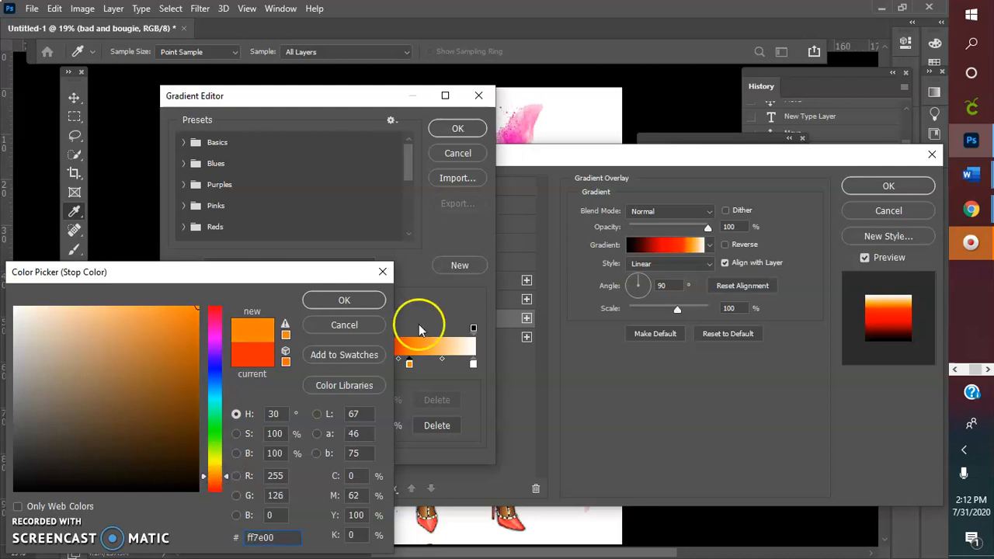
{"action": "left_click", "coordinate": [371, 298]}
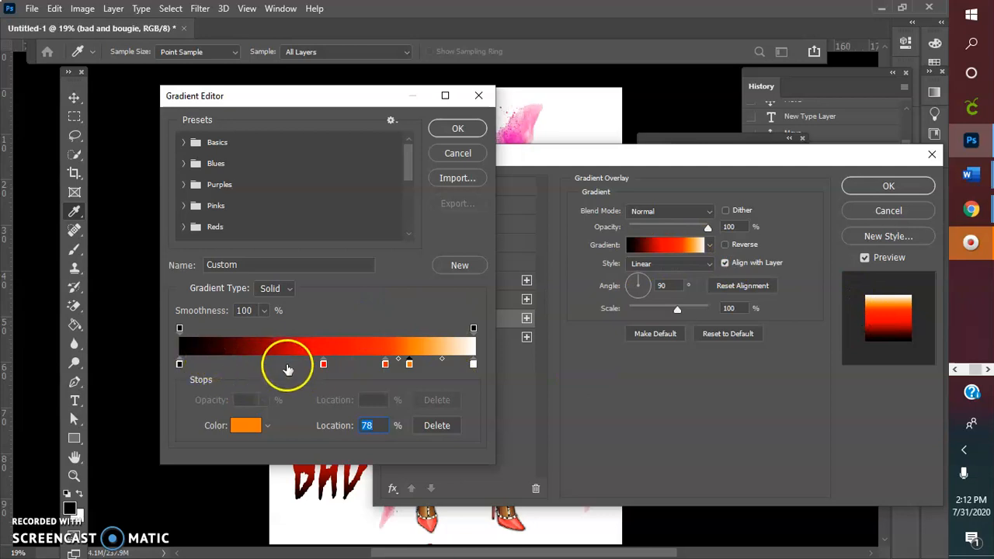
Shift the red color stop to about 32% and the orange-red stop to 60% of the gradient
{"action": "left_click_drag", "start_coordinate": [323, 365], "coordinate": [278, 372]}
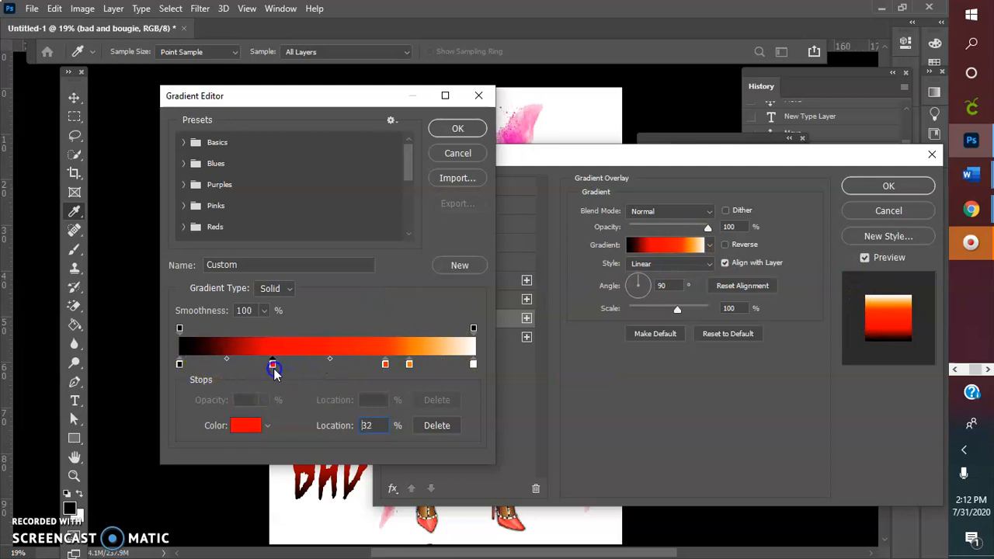
{"action": "left_click", "coordinate": [385, 365]}
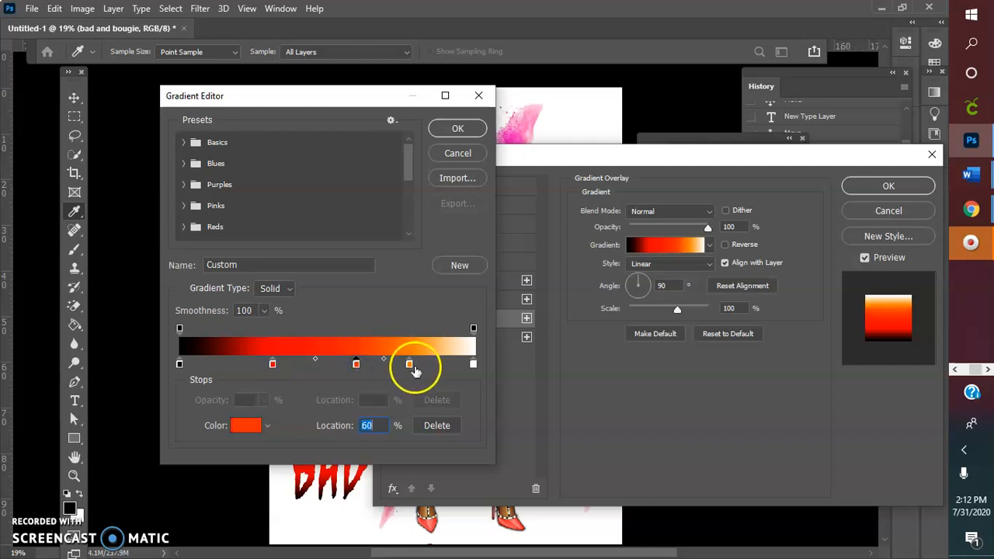
Recolor the gradient's white end stop to yellow (e4f111) and apply the gradient overlay to the "bad and bougie" text
{"action": "left_click", "coordinate": [473, 364]}
{"action": "left_click", "coordinate": [253, 424]}
{"action": "left_click_drag", "start_coordinate": [215, 371], "coordinate": [214, 464]}
{"action": "left_click_drag", "start_coordinate": [177, 321], "coordinate": [185, 316]}
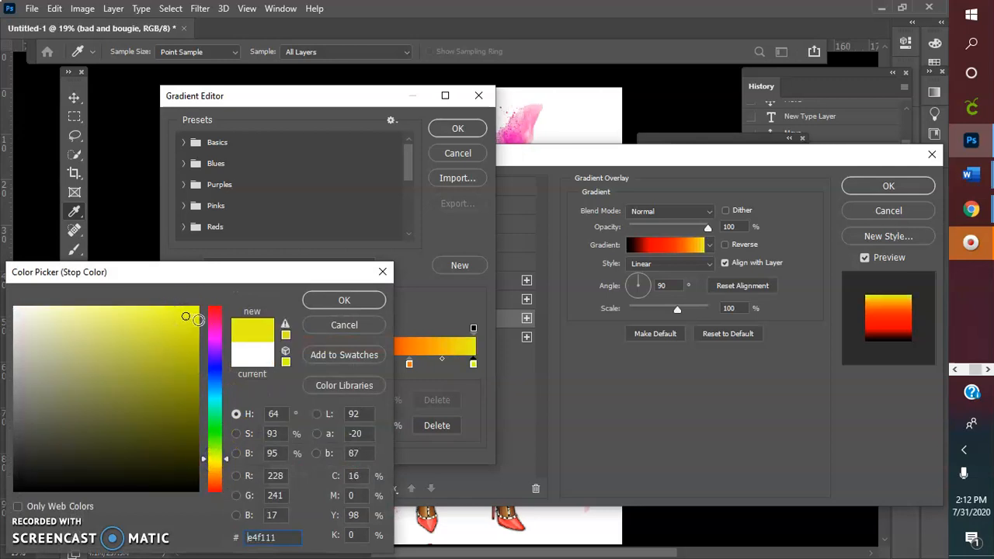
{"action": "left_click", "coordinate": [362, 300]}
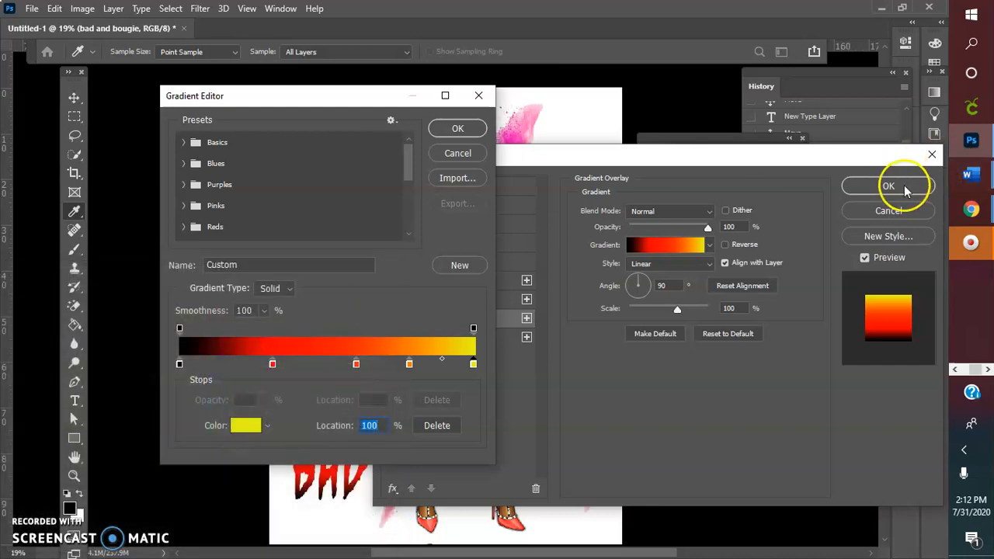
{"action": "left_click", "coordinate": [454, 128]}
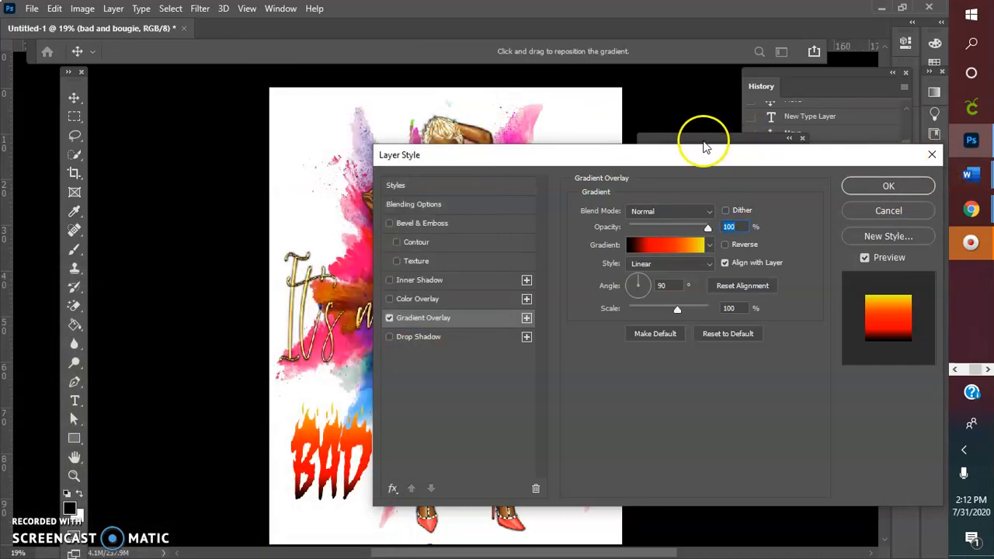
{"action": "left_click", "coordinate": [884, 189]}
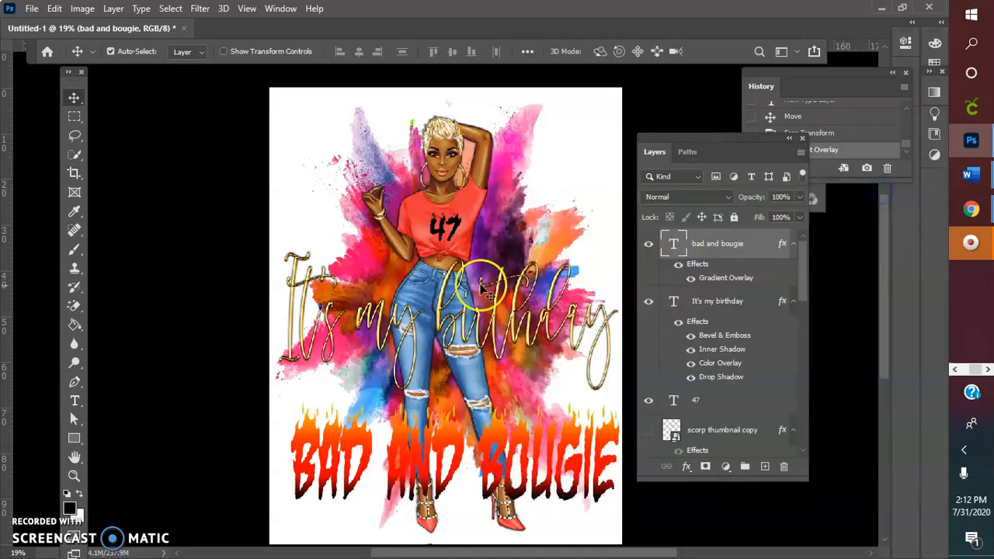
Move the "bad and bougie" text up just beneath the gold text, and hide the "It's my birthday" and color powder layers
{"action": "left_click_drag", "start_coordinate": [513, 482], "coordinate": [494, 441]}
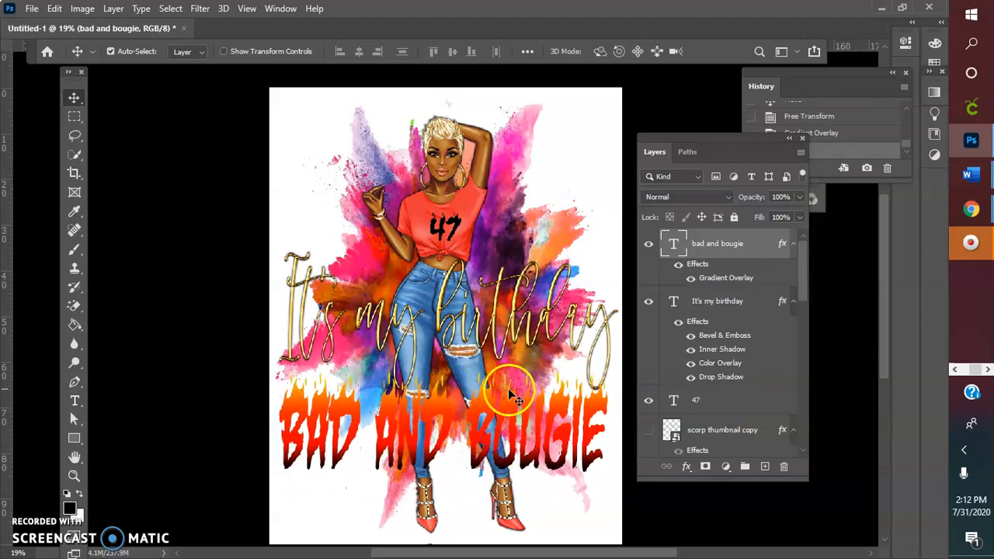
{"action": "left_click", "coordinate": [543, 328]}
{"action": "left_click", "coordinate": [649, 301]}
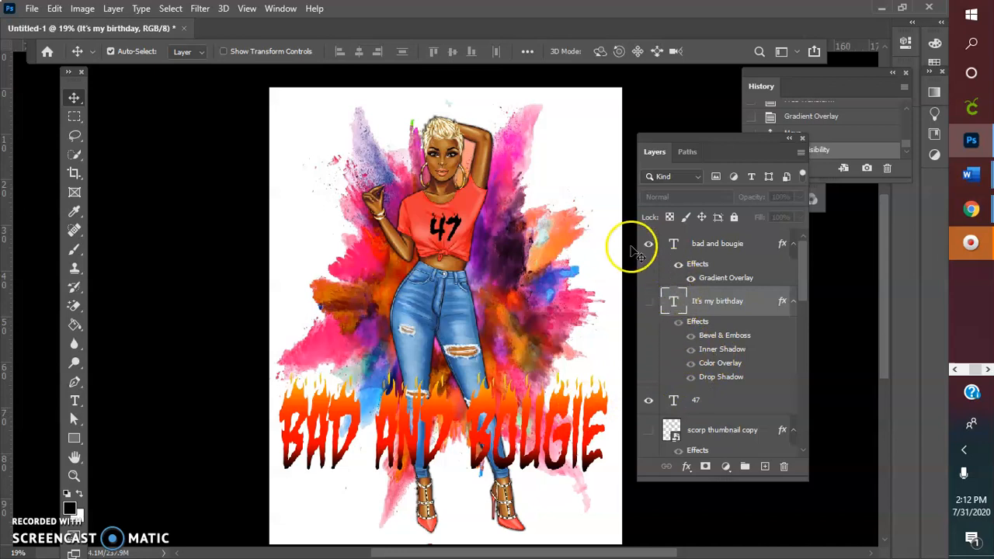
{"action": "left_click", "coordinate": [570, 239]}
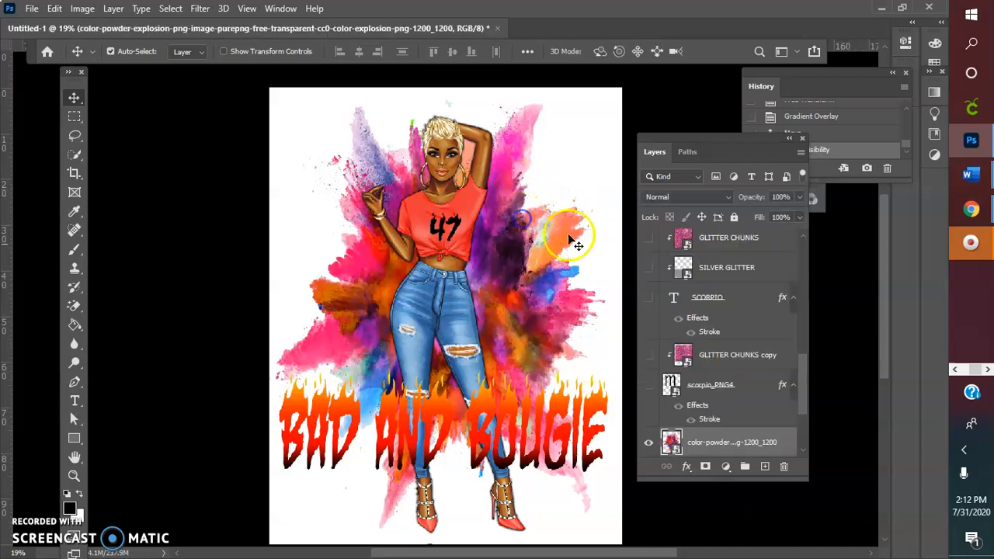
{"action": "left_click", "coordinate": [649, 443]}
Nudge the "47" on the shirt slightly sideways and fine-tune the position of the "bad and bougie" text across the legs
{"action": "mouse_move", "coordinate": [526, 444]}
{"action": "left_mouse_down"}
{"action": "mouse_move", "coordinate": [518, 317]}
{"action": "mouse_move", "coordinate": [519, 481]}
{"action": "mouse_move", "coordinate": [518, 184]}
{"action": "mouse_move", "coordinate": [516, 443]}
{"action": "left_mouse_up"}
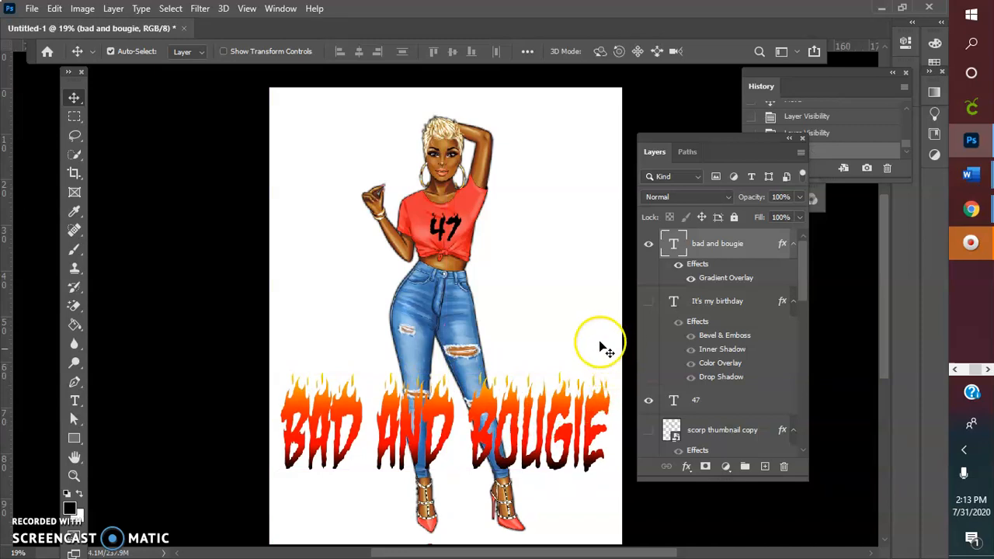
{"action": "left_click", "coordinate": [452, 244]}
{"action": "left_click_drag", "start_coordinate": [439, 237], "coordinate": [437, 237]}
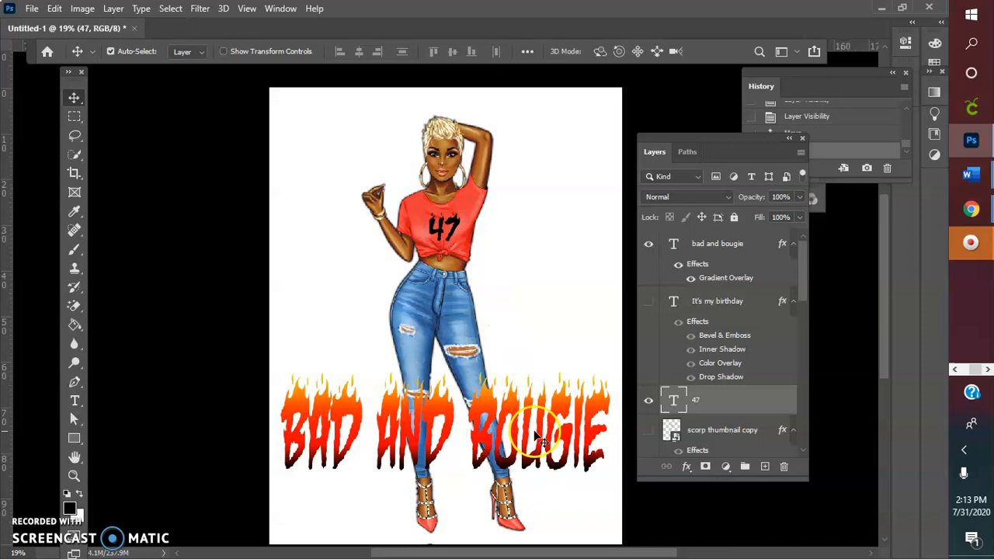
{"action": "scroll", "coordinate": [535, 443], "scroll_direction": "down", "scroll_amount": 3}
{"action": "mouse_move", "coordinate": [546, 402]}
{"action": "left_mouse_down"}
{"action": "mouse_move", "coordinate": [544, 465]}
{"action": "mouse_move", "coordinate": [551, 393]}
{"action": "left_mouse_up"}
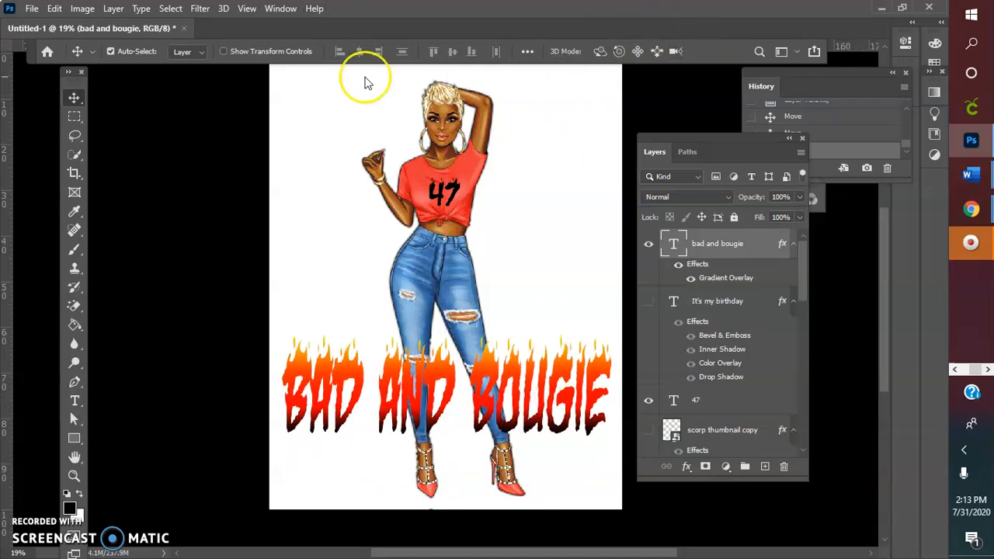
Warp the "bad and bougie" text with the horizontal Arc Upper style at +50% bend
{"action": "double_click", "coordinate": [557, 417]}
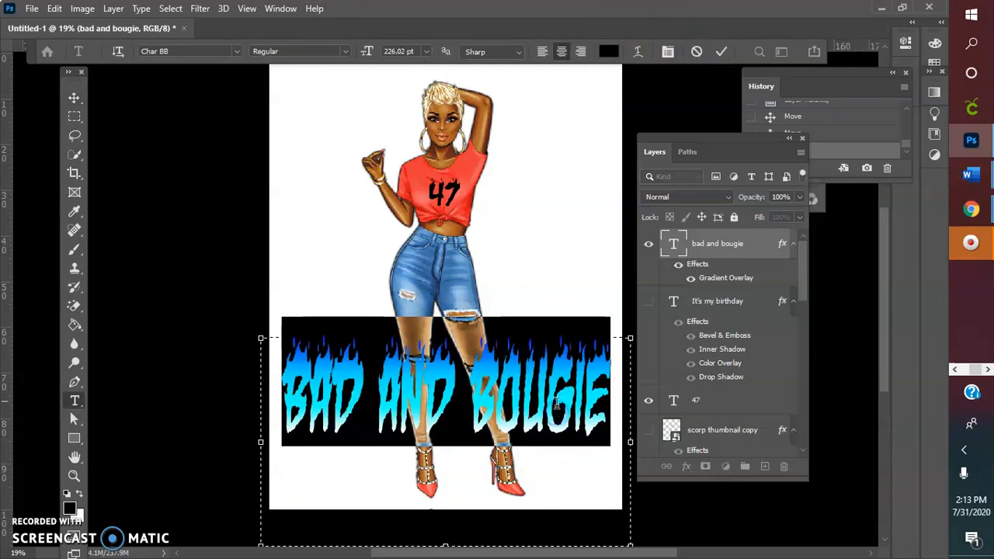
{"action": "left_click", "coordinate": [640, 53]}
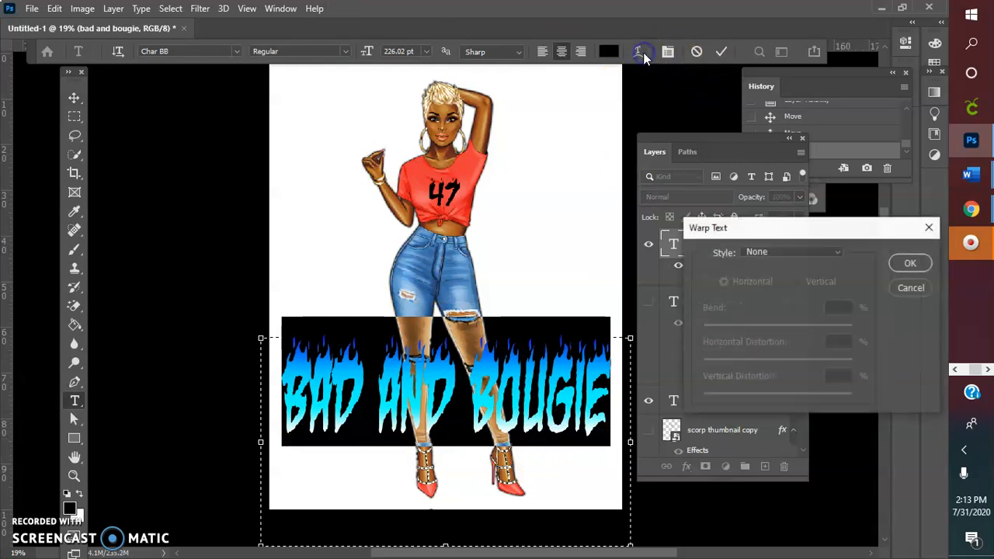
{"action": "left_click", "coordinate": [832, 253]}
{"action": "left_click", "coordinate": [796, 294]}
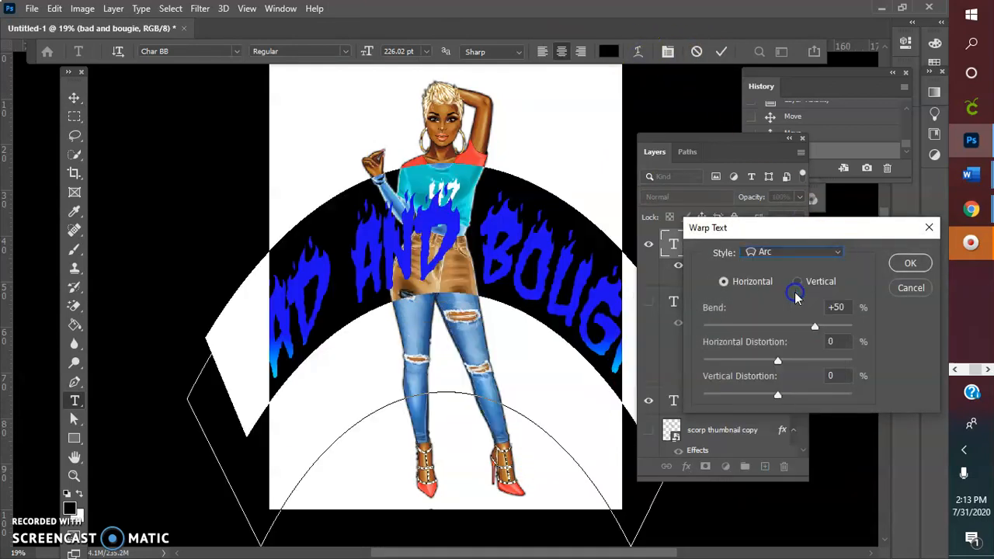
{"action": "left_click", "coordinate": [839, 253]}
{"action": "left_click", "coordinate": [784, 320]}
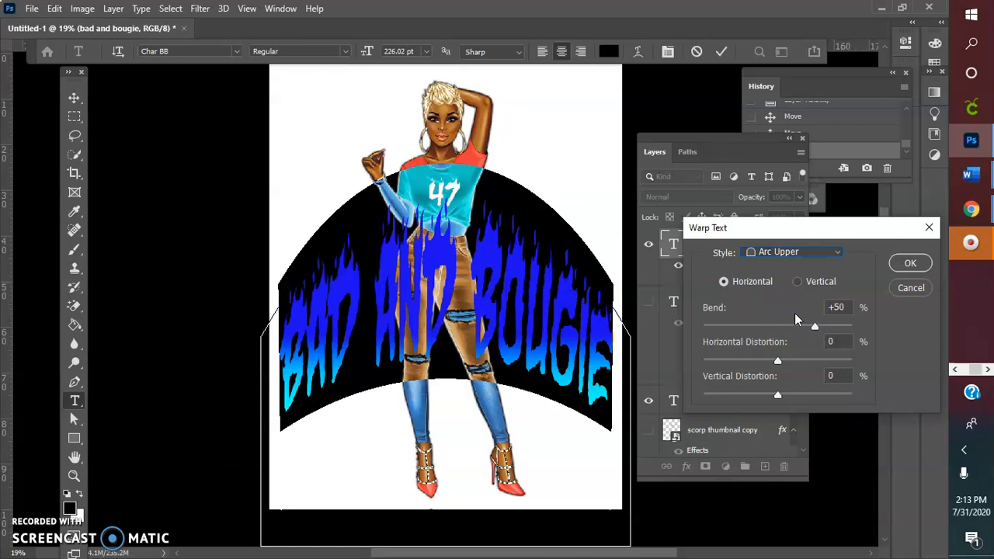
{"action": "left_click", "coordinate": [906, 264]}
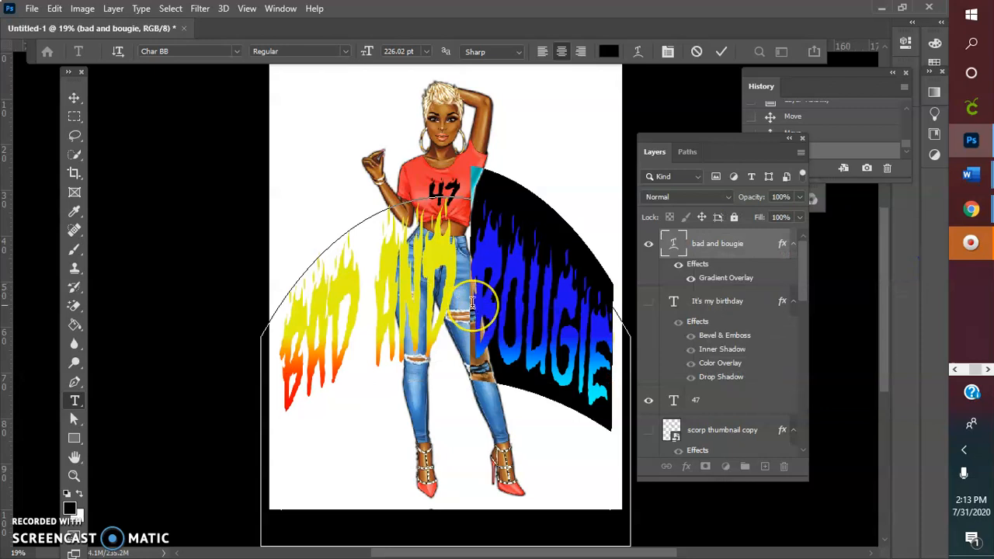
Replace the word "bougie" in the warped text with "47" and commit the edit
{"action": "type", "text": "47"}
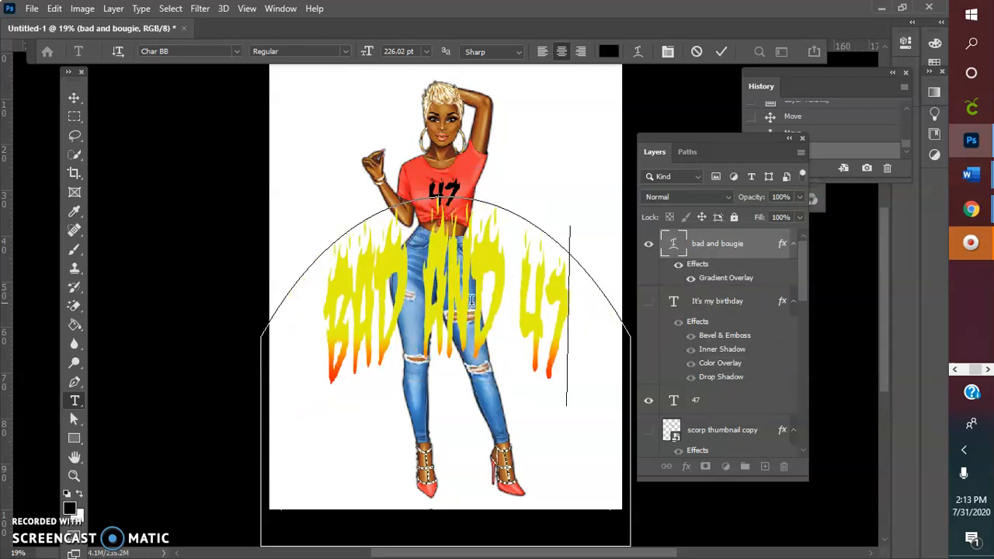
{"action": "left_click", "coordinate": [721, 52]}
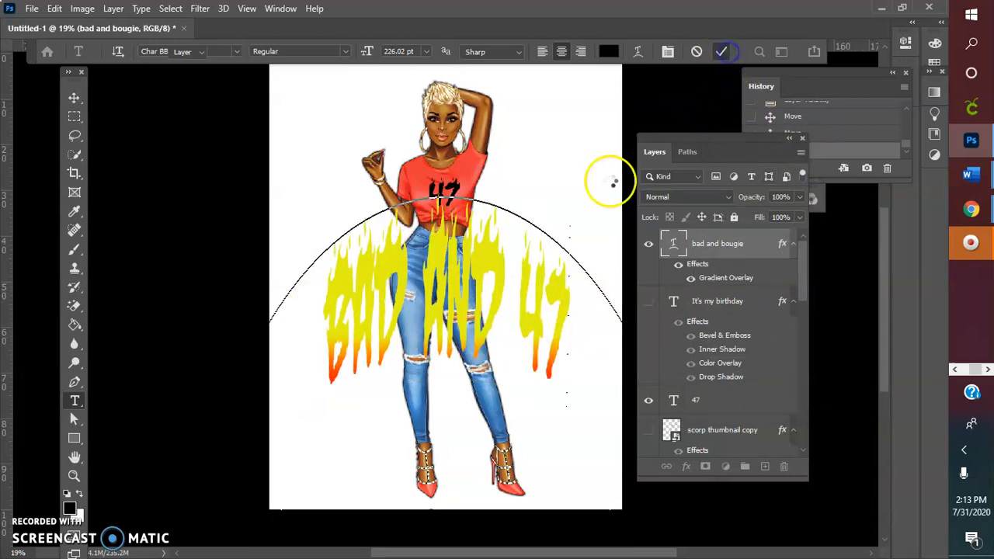
{"action": "key", "text": "v"}
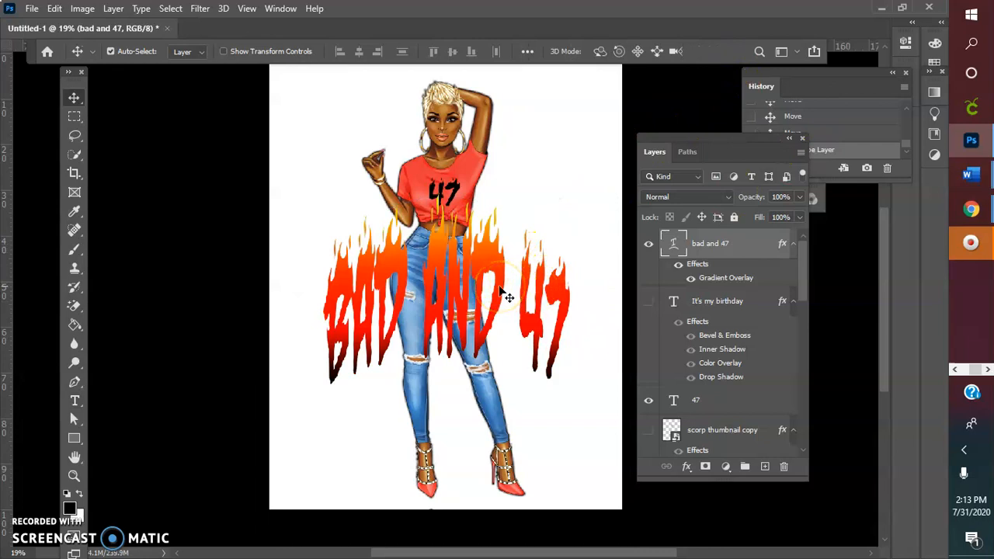
Reduce the bend of the "bad and 47" text's Arc Upper warp and shift the text slightly upward
{"action": "left_click", "coordinate": [720, 247]}
{"action": "double_click", "coordinate": [680, 250]}
{"action": "left_click", "coordinate": [639, 51]}
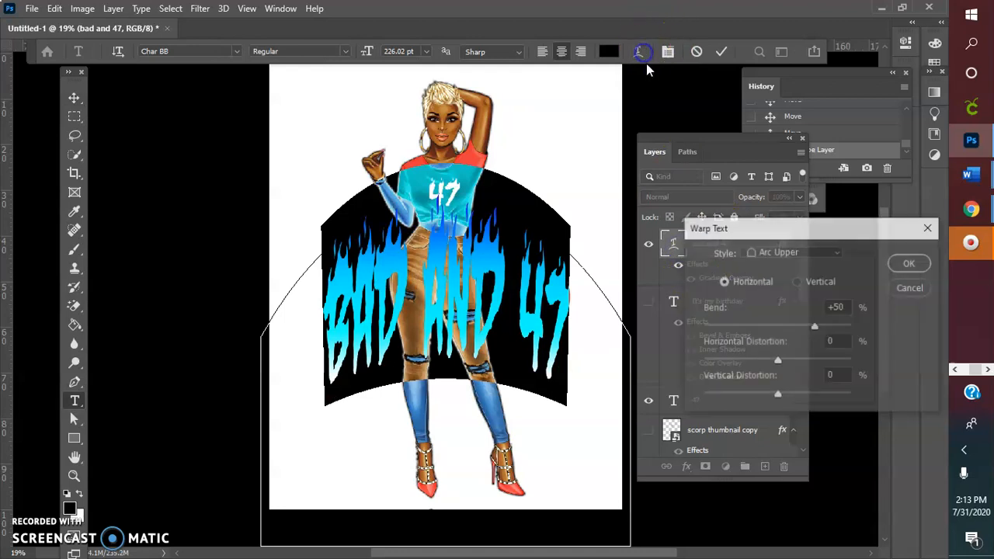
{"action": "left_click_drag", "start_coordinate": [825, 328], "coordinate": [794, 329]}
{"action": "left_click", "coordinate": [903, 262]}
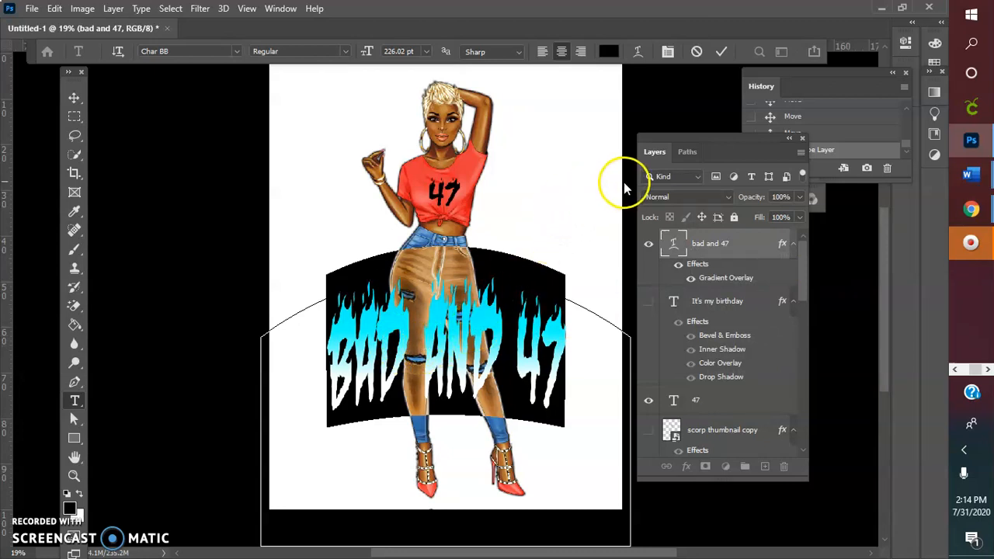
{"action": "left_click", "coordinate": [721, 52]}
{"action": "key", "text": "v"}
{"action": "left_click_drag", "start_coordinate": [481, 345], "coordinate": [565, 322]}
Replace "47" in the warped text with "BOUJEE" so that it reads "BAD AND BOUJEE"
{"action": "double_click", "coordinate": [503, 316]}
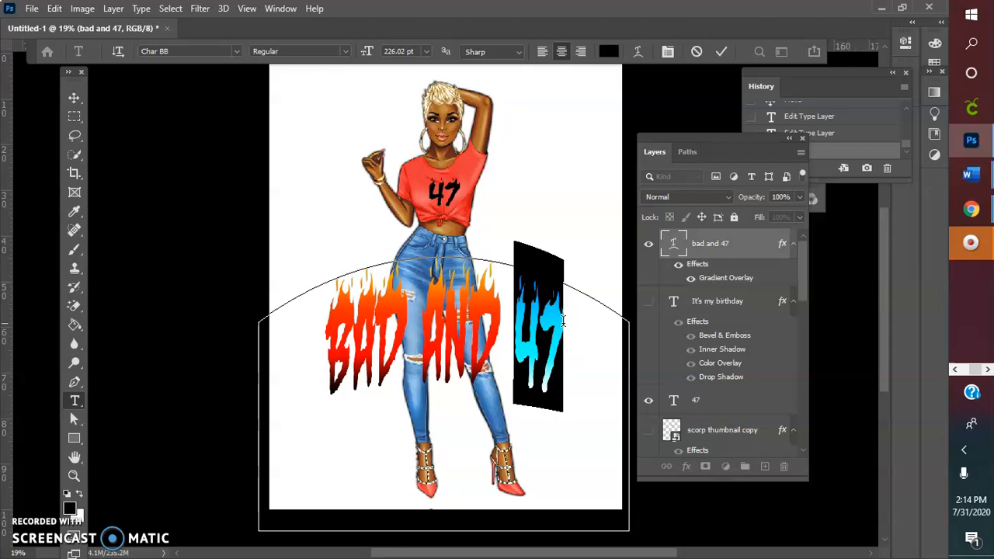
{"action": "left_click", "coordinate": [564, 322]}
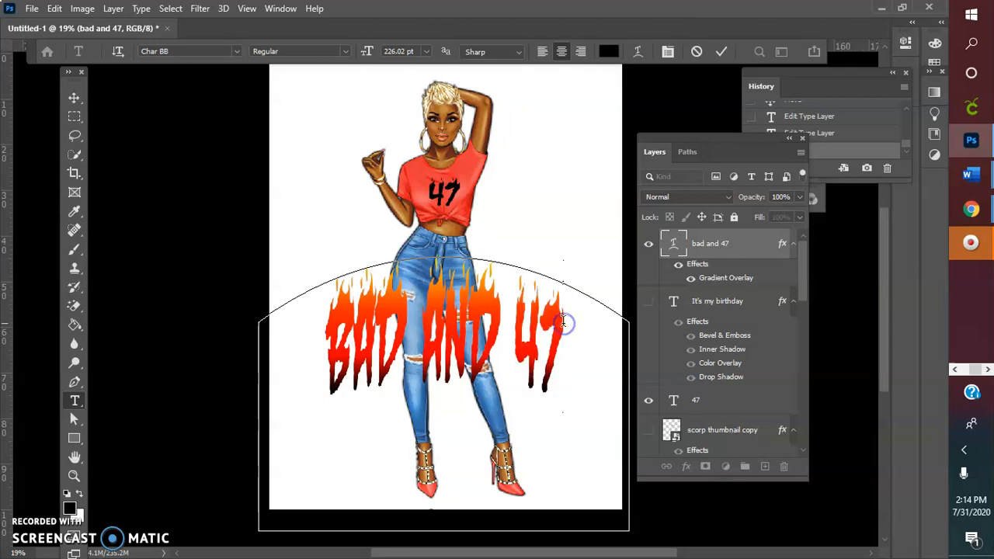
{"action": "type", "text": "BOU"}
{"action": "key", "text": "BackSpace"}
{"action": "key", "text": "BackSpace"}
{"action": "key", "text": "BackSpace"}
{"action": "key", "text": "BackSpace"}
{"action": "key", "text": "BackSpace"}
{"action": "type", "text": "BOUJ"}
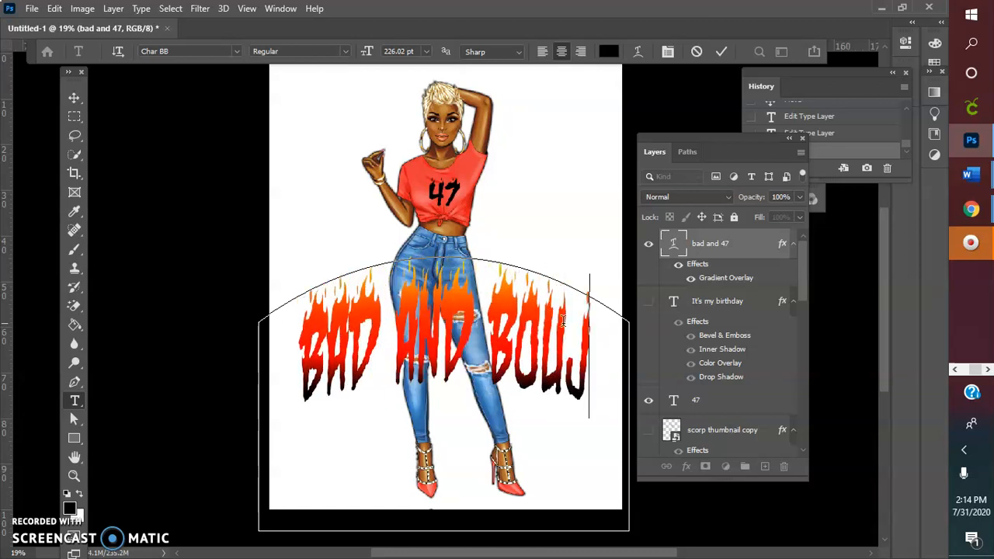
{"action": "type", "text": "EE"}
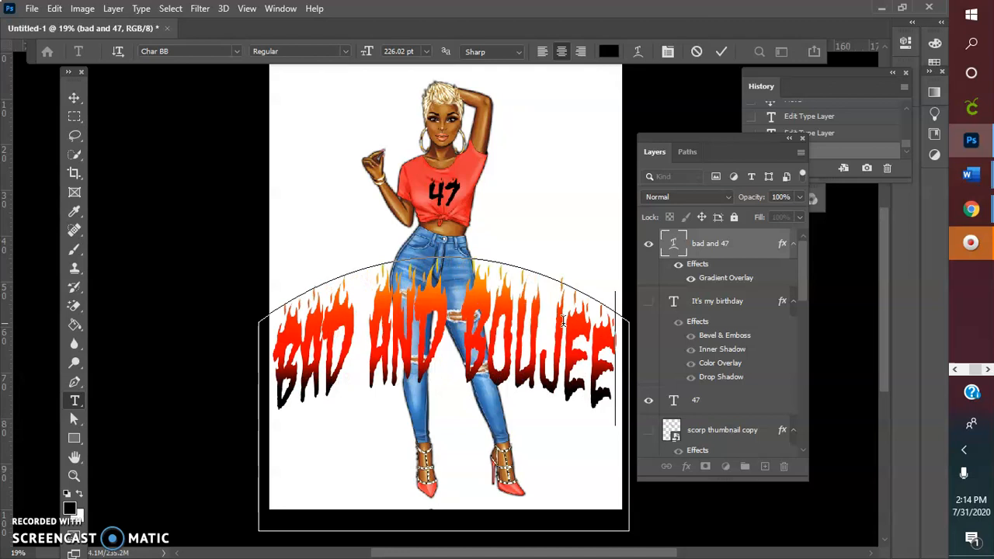
{"action": "left_click", "coordinate": [721, 52]}
{"action": "key", "text": "v"}
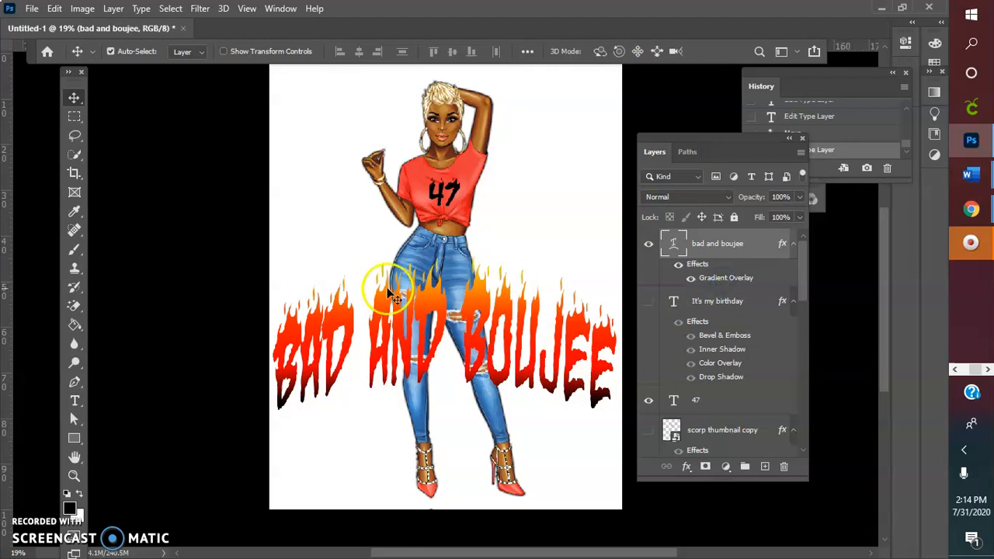
Shift the text gradient's yellow stop to about 96%, the orange stop to about 77% and the orange-red stop to 52%
{"action": "left_click", "coordinate": [690, 278]}
{"action": "left_click", "coordinate": [690, 278]}
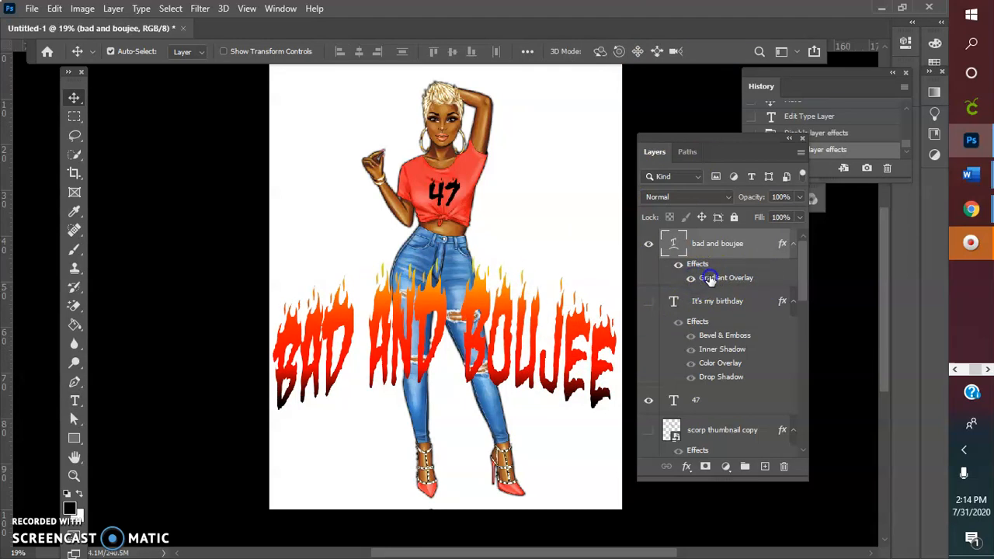
{"action": "double_click", "coordinate": [710, 278]}
{"action": "left_click", "coordinate": [708, 245]}
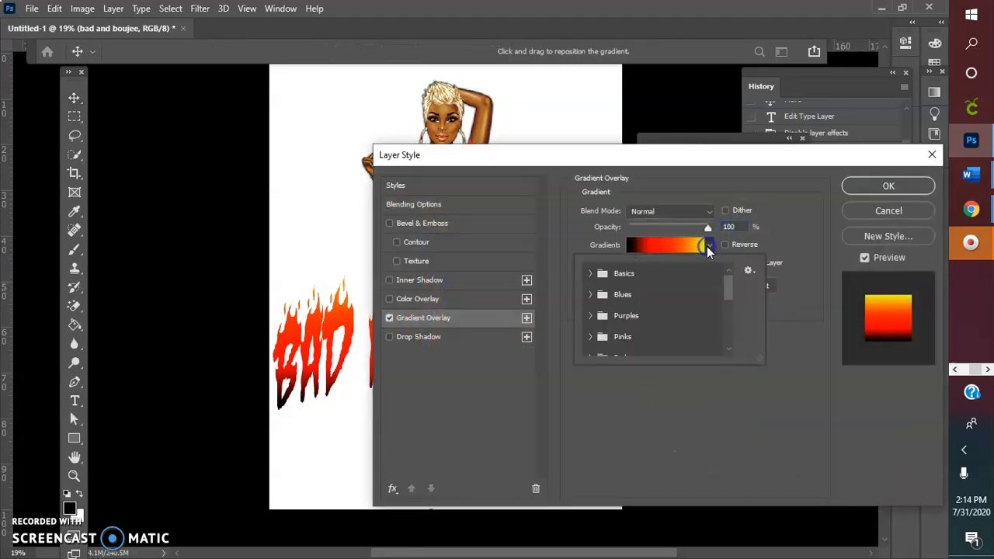
{"action": "left_click", "coordinate": [687, 248]}
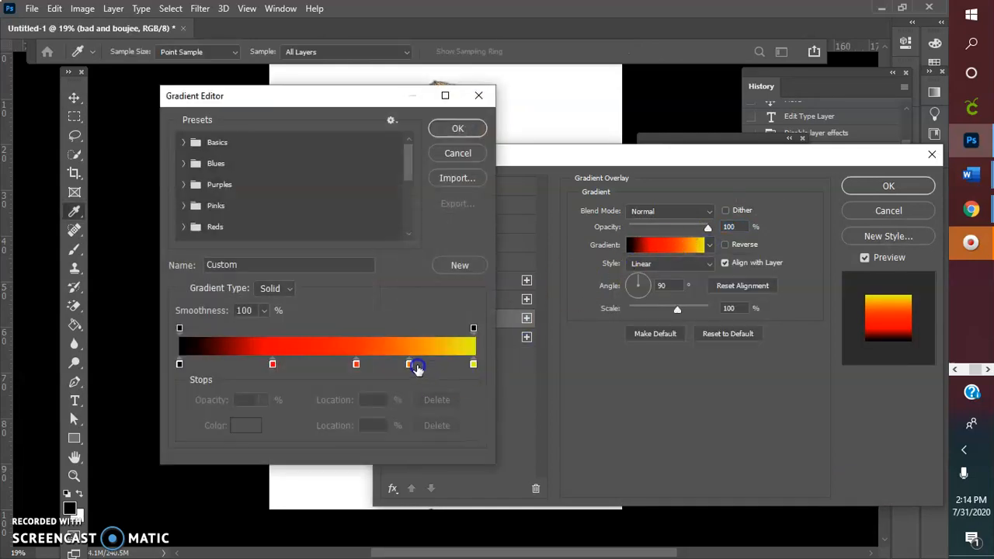
{"action": "left_click", "coordinate": [474, 365]}
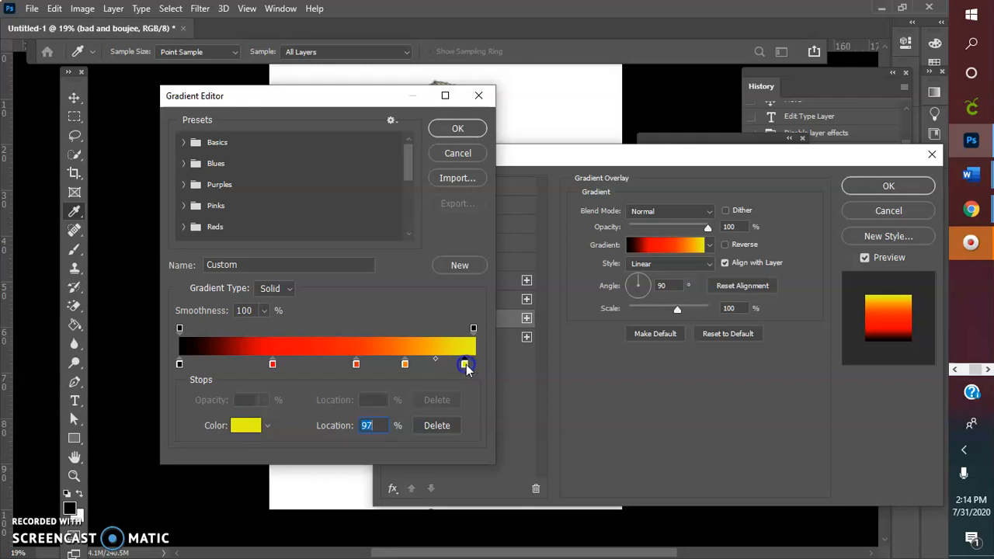
{"action": "left_click_drag", "start_coordinate": [355, 363], "coordinate": [350, 370]}
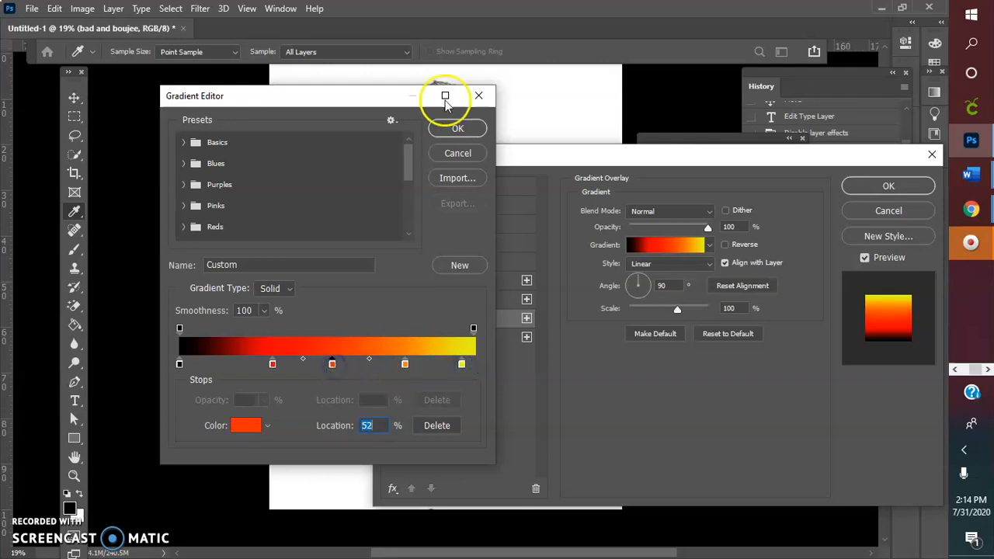
{"action": "left_click", "coordinate": [447, 129]}
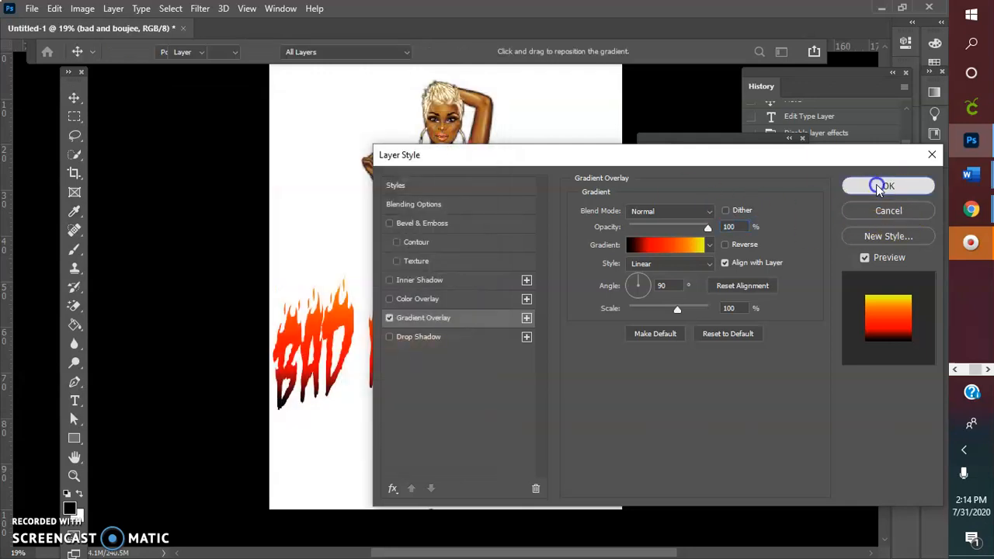
{"action": "left_click", "coordinate": [881, 186]}
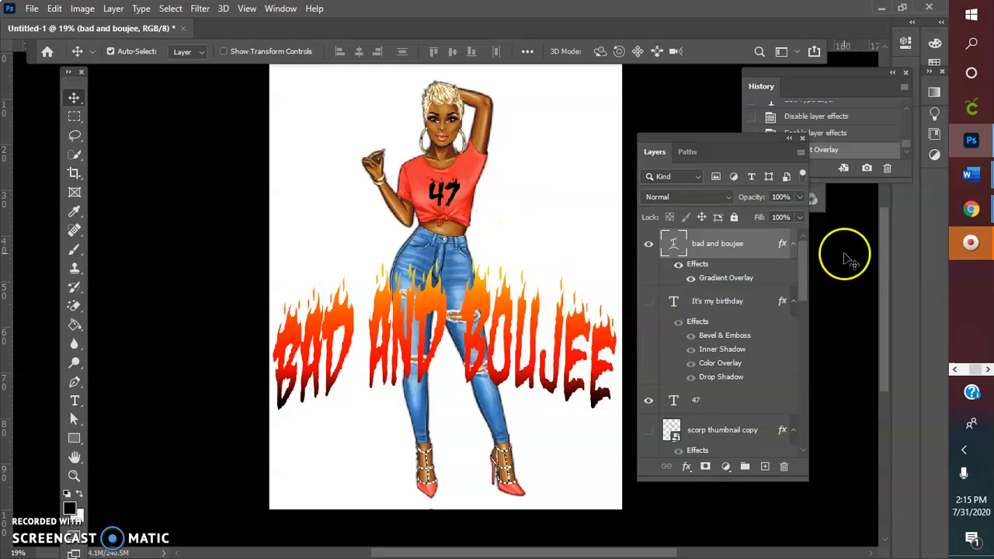
Collapse the layer list and move the "bad and boujee" text up over the woman's head at the upper edge of the canvas
{"action": "scroll", "coordinate": [804, 157], "scroll_direction": "up", "scroll_amount": 3}
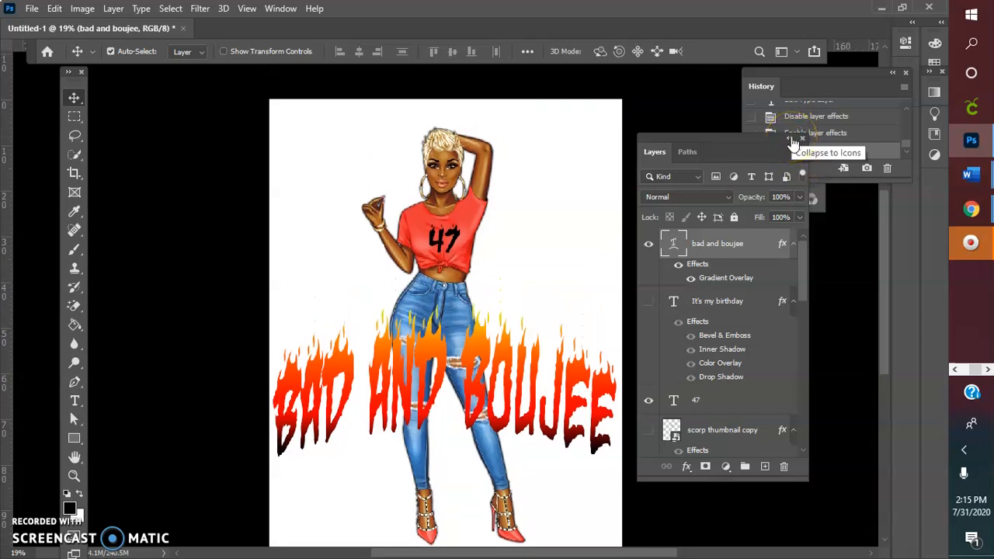
{"action": "left_click", "coordinate": [792, 142]}
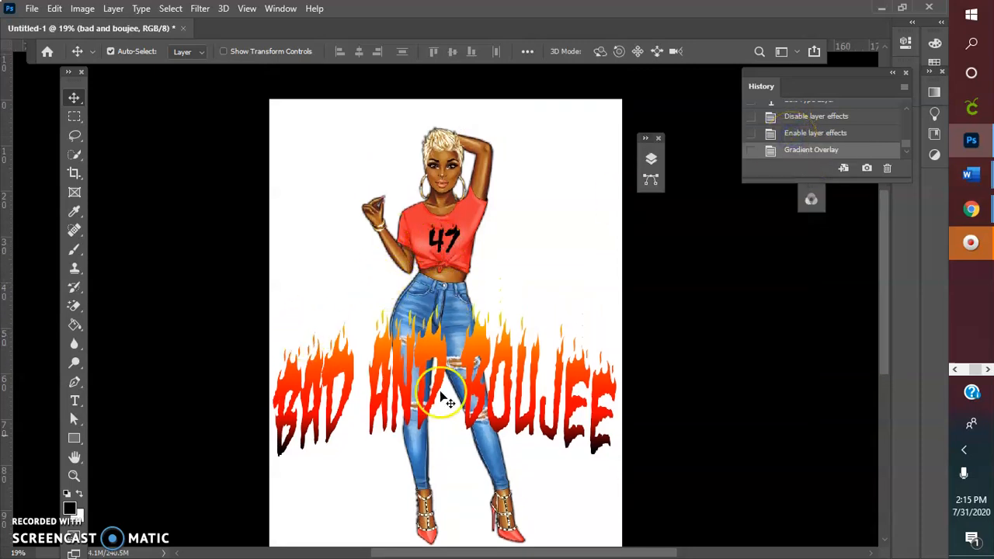
{"action": "left_click_drag", "start_coordinate": [493, 409], "coordinate": [495, 197]}
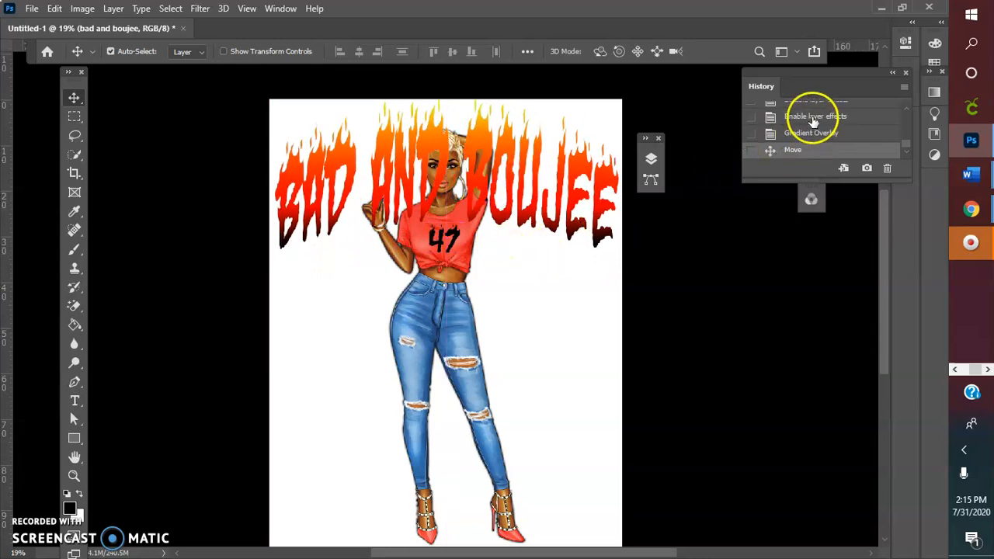
Reorder the woman's layer "64" to the top of the layer stack, in front of the "bad and boujee" text
{"action": "left_click", "coordinate": [651, 158]}
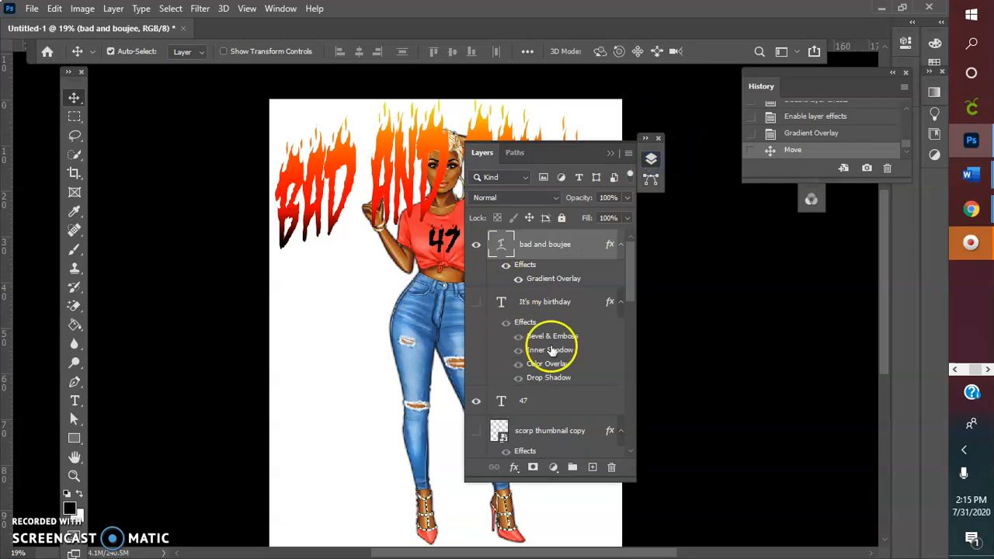
{"action": "scroll", "coordinate": [543, 349], "scroll_direction": "down", "scroll_amount": 4}
{"action": "left_click", "coordinate": [528, 417]}
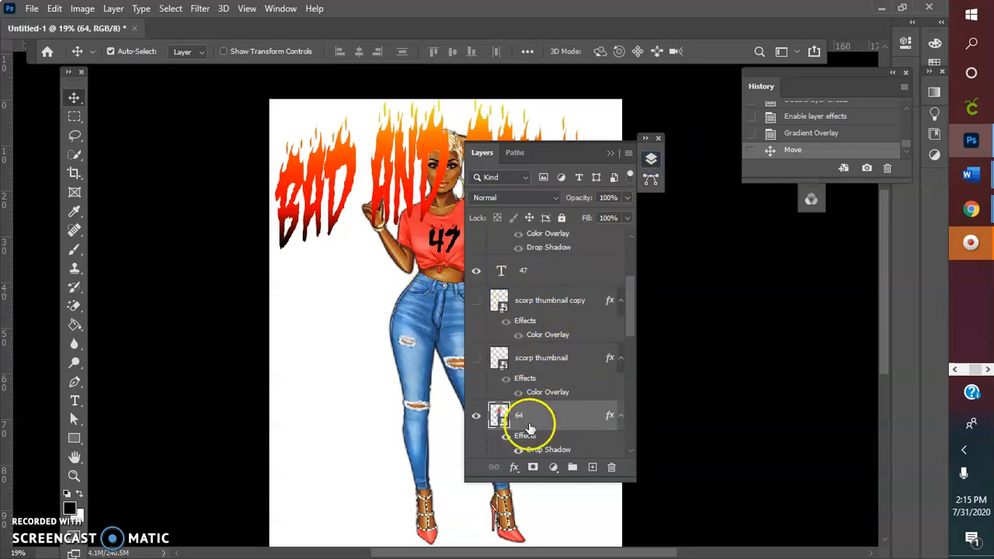
{"action": "left_click_drag", "start_coordinate": [529, 428], "coordinate": [514, 216]}
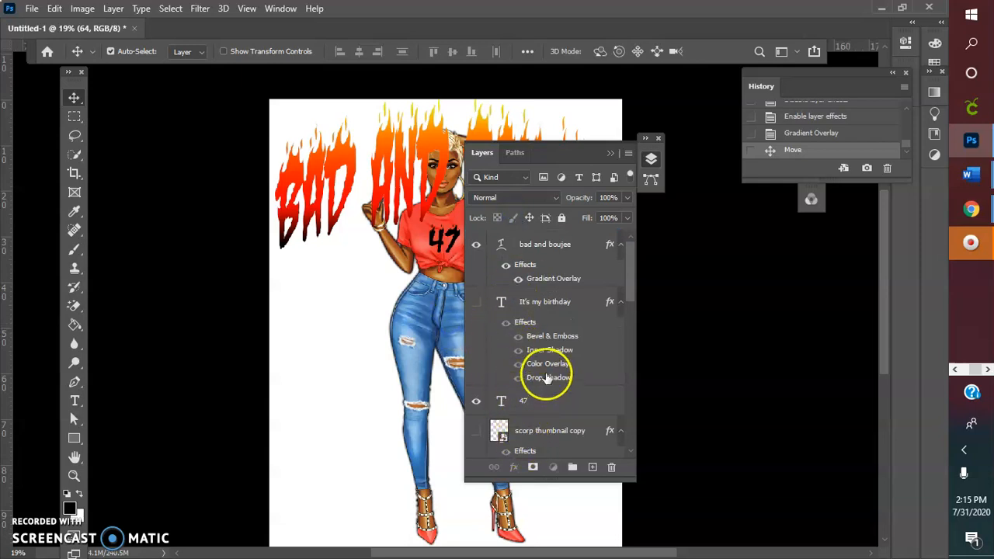
{"action": "scroll", "coordinate": [567, 400], "scroll_direction": "down", "scroll_amount": 4}
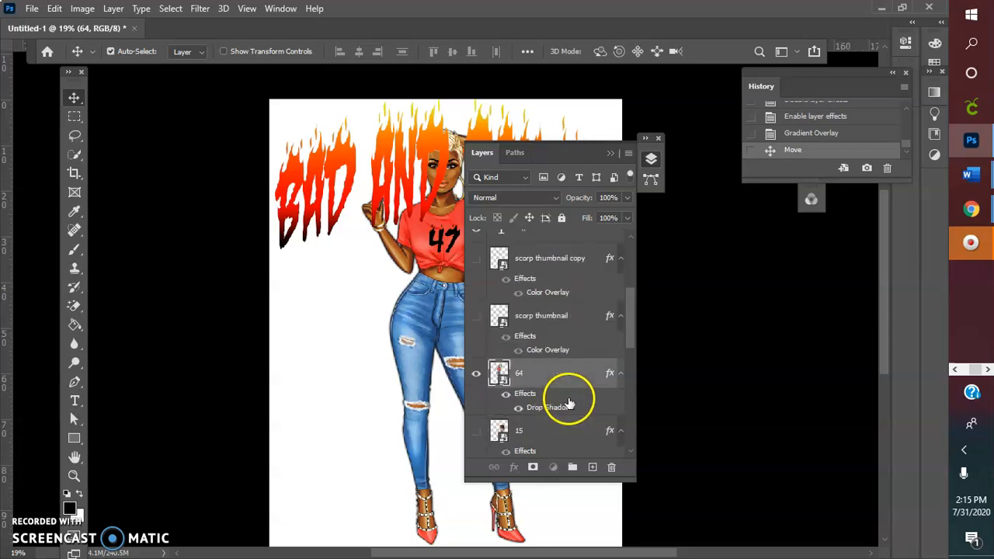
{"action": "left_click_drag", "start_coordinate": [498, 316], "coordinate": [505, 268]}
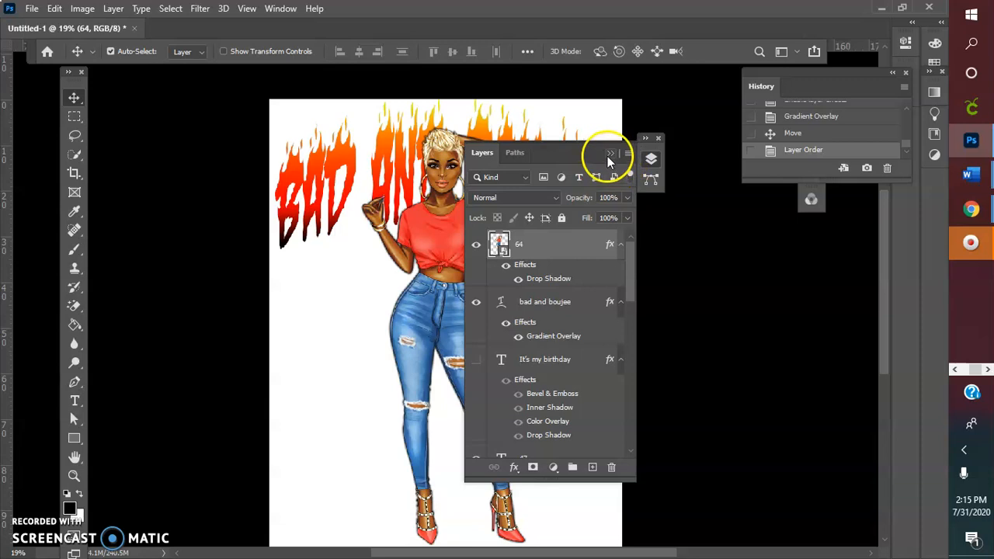
{"action": "left_click", "coordinate": [609, 155]}
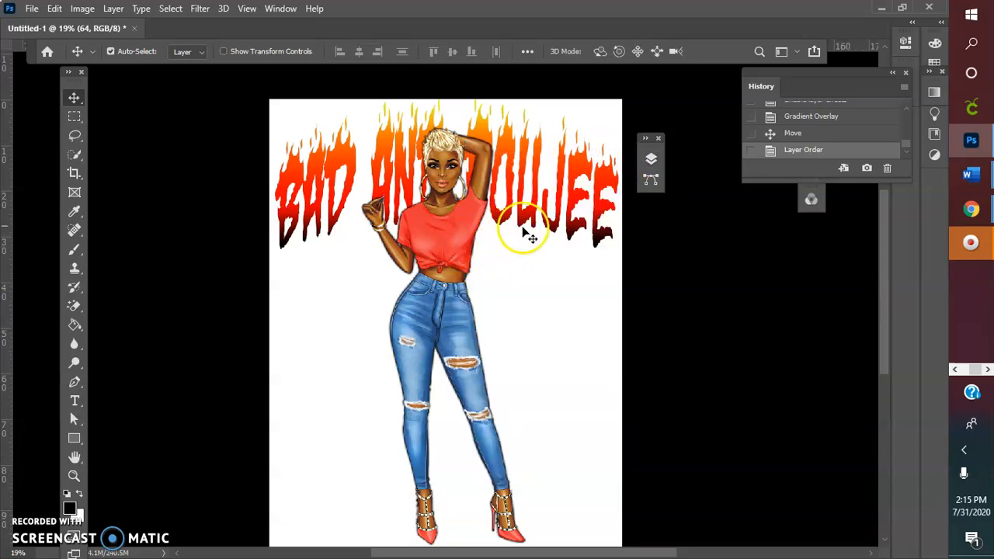
Scale the woman down to about 111% with Free Transform and nudge her and the "bad and boujee" text slightly
{"action": "left_click", "coordinate": [33, 9]}
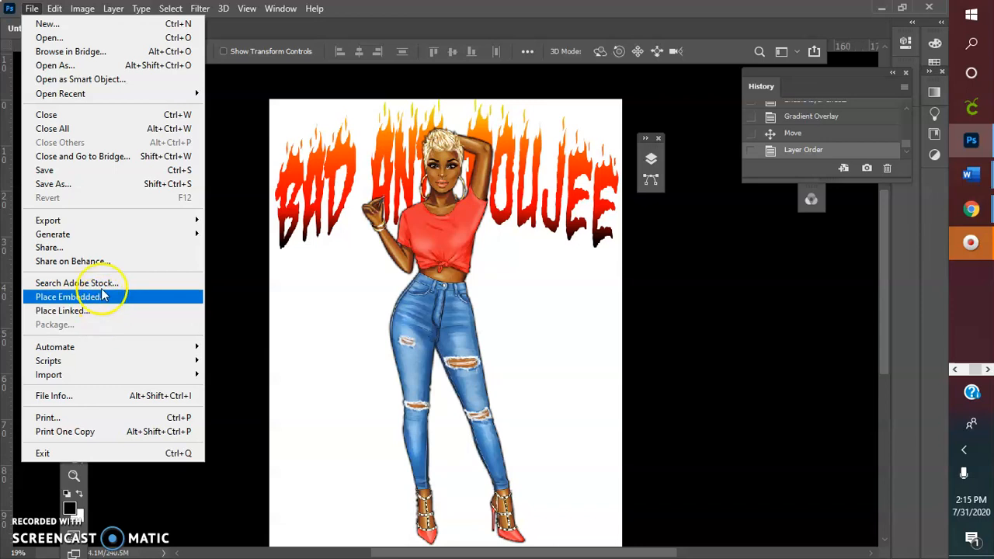
{"action": "left_click", "coordinate": [319, 149]}
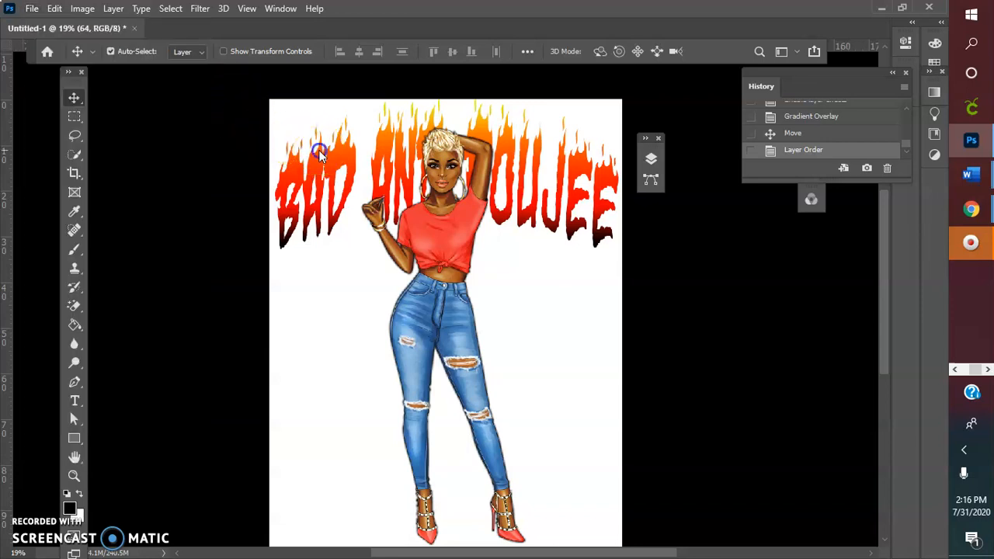
{"action": "left_click", "coordinate": [54, 9]}
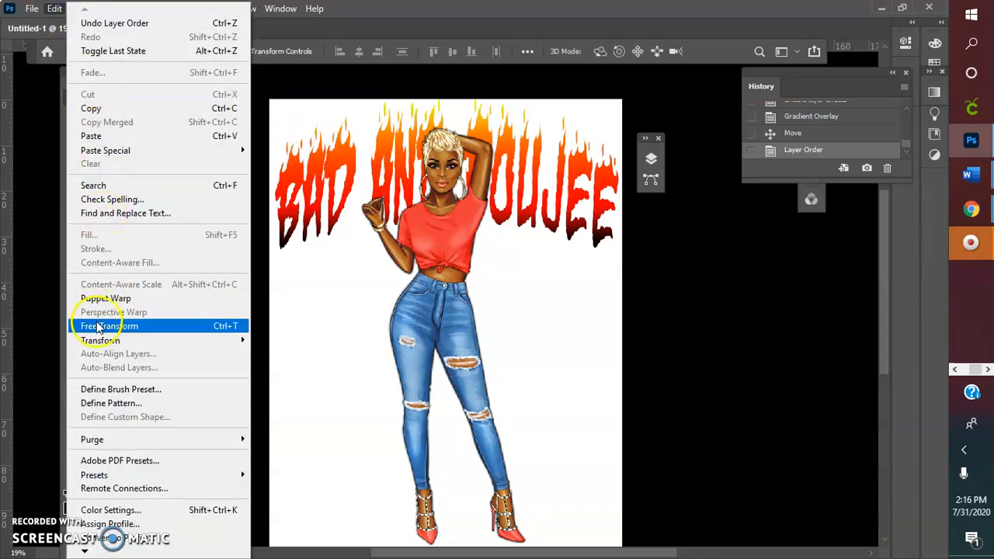
{"action": "left_click", "coordinate": [94, 325]}
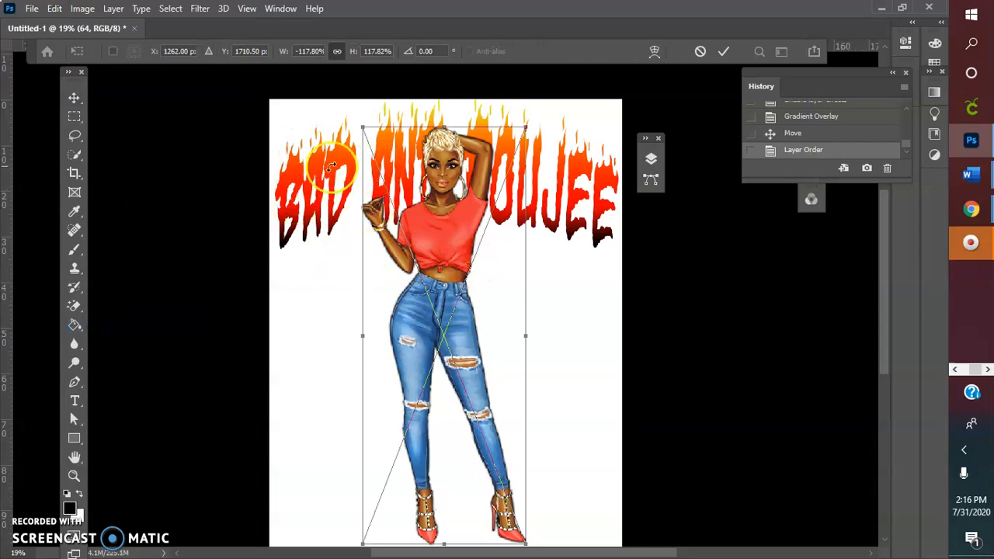
{"action": "left_click_drag", "start_coordinate": [446, 124], "coordinate": [454, 148]}
{"action": "left_click", "coordinate": [722, 51]}
{"action": "left_click_drag", "start_coordinate": [450, 255], "coordinate": [453, 259]}
{"action": "mouse_move", "coordinate": [527, 223]}
{"action": "left_mouse_down"}
{"action": "mouse_move", "coordinate": [543, 392]}
{"action": "mouse_move", "coordinate": [524, 360]}
{"action": "mouse_move", "coordinate": [521, 230]}
{"action": "left_mouse_up"}
{"action": "scroll", "coordinate": [457, 300], "scroll_direction": "down", "scroll_amount": 3}
{"action": "scroll", "coordinate": [457, 287], "scroll_direction": "up", "scroll_amount": 2}
Stretch the "bad and boujee" text to 100.90% height at the canvas's upper edge and shift the woman slightly down and left
{"action": "left_click", "coordinate": [54, 9]}
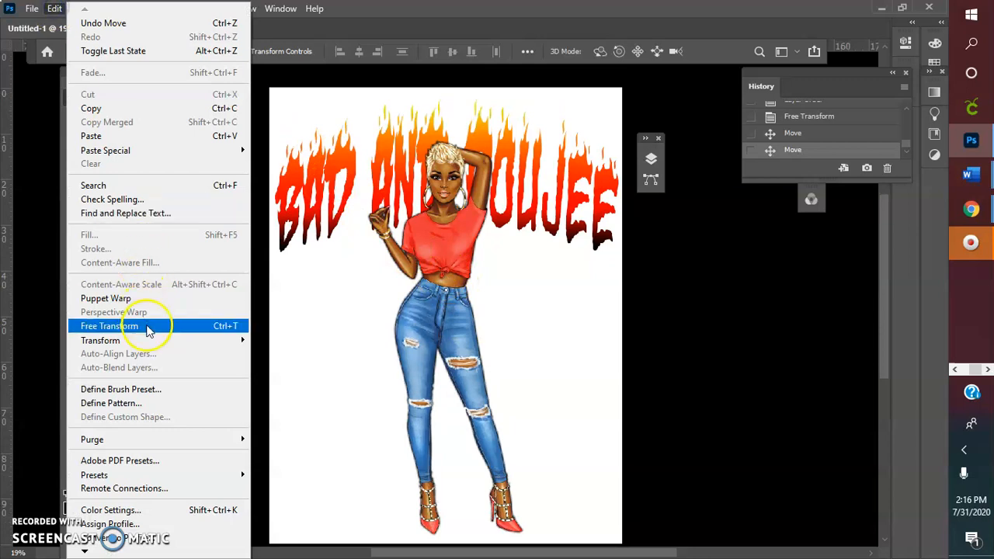
{"action": "left_click", "coordinate": [67, 326]}
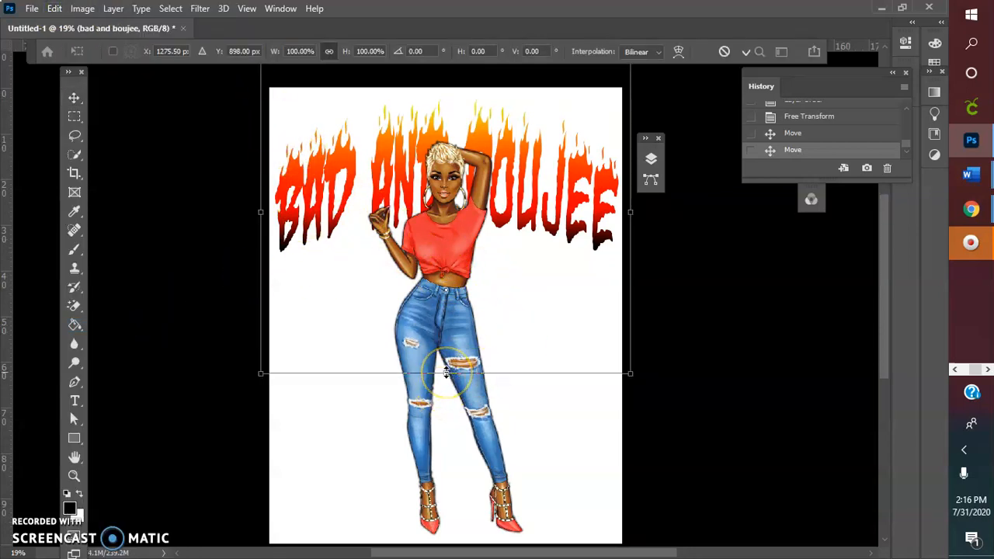
{"action": "mouse_move", "coordinate": [446, 372]}
{"action": "left_mouse_down"}
{"action": "mouse_move", "coordinate": [458, 476]}
{"action": "mouse_move", "coordinate": [454, 376]}
{"action": "left_mouse_up"}
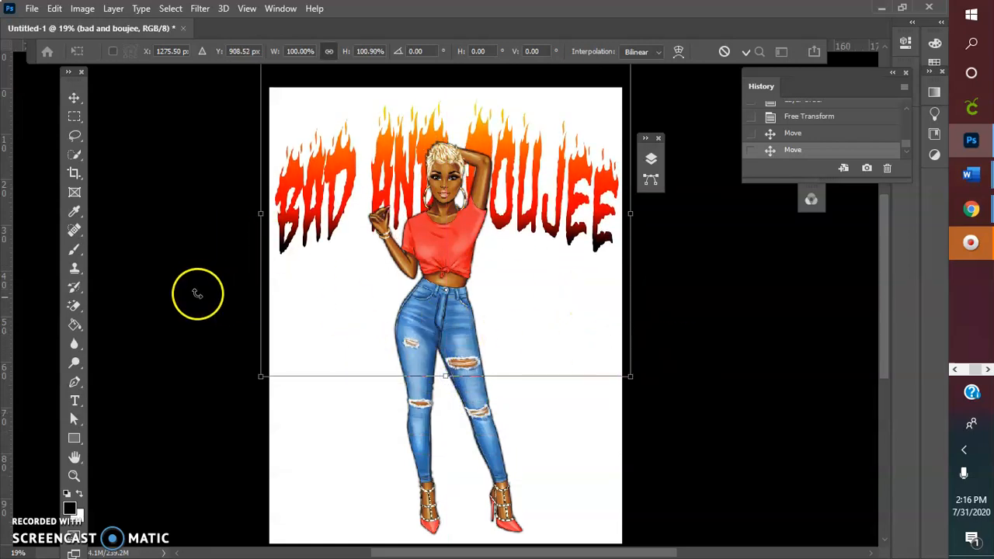
{"action": "left_click_drag", "start_coordinate": [422, 155], "coordinate": [413, 219]}
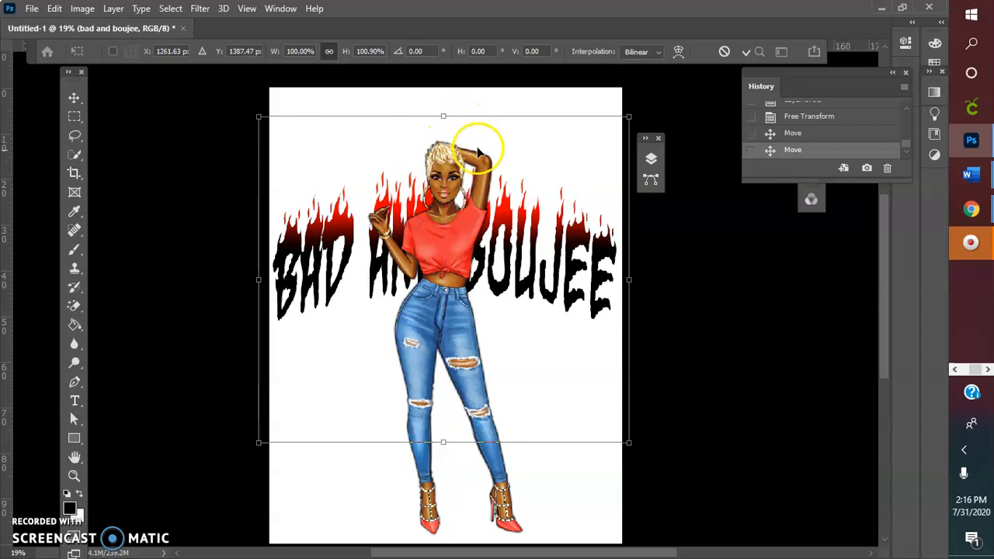
{"action": "left_click_drag", "start_coordinate": [371, 248], "coordinate": [374, 174]}
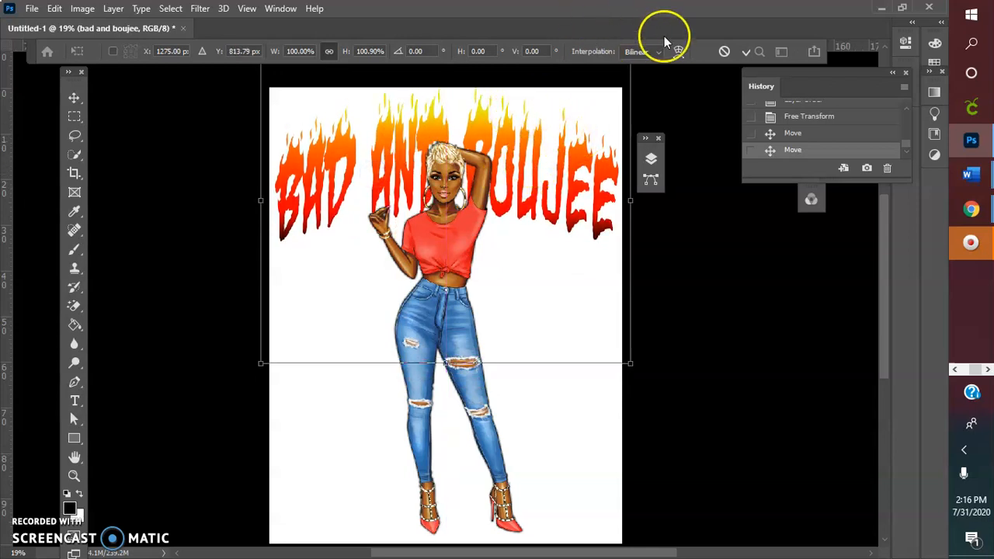
{"action": "left_click", "coordinate": [746, 51]}
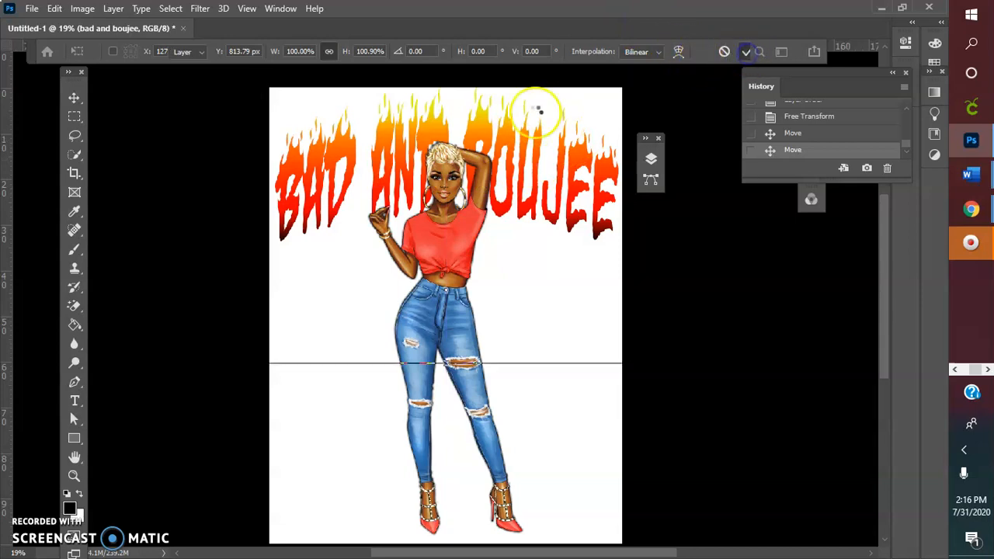
{"action": "left_click_drag", "start_coordinate": [450, 239], "coordinate": [431, 266]}
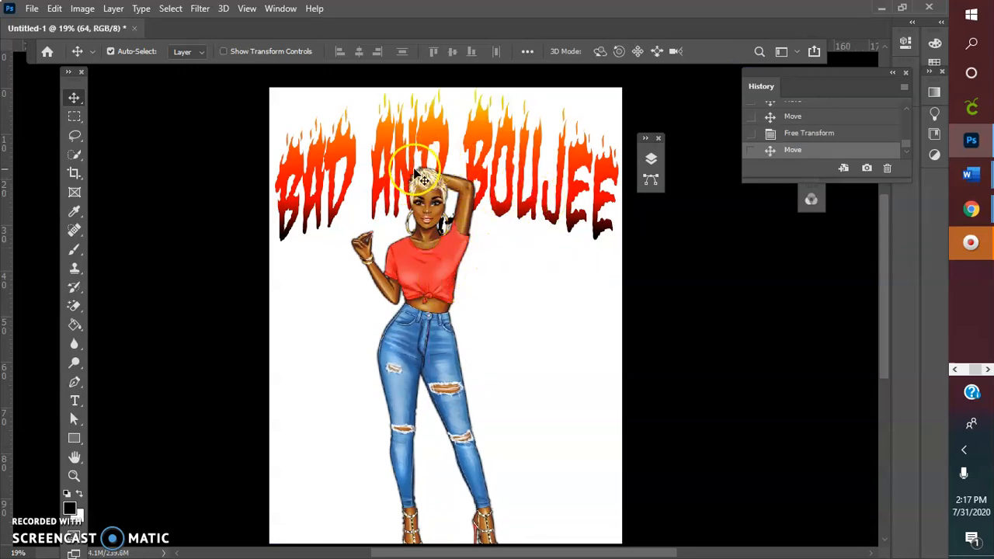
Straighten the "bad and boujee" text by setting its warp style to None
{"action": "left_click", "coordinate": [611, 172]}
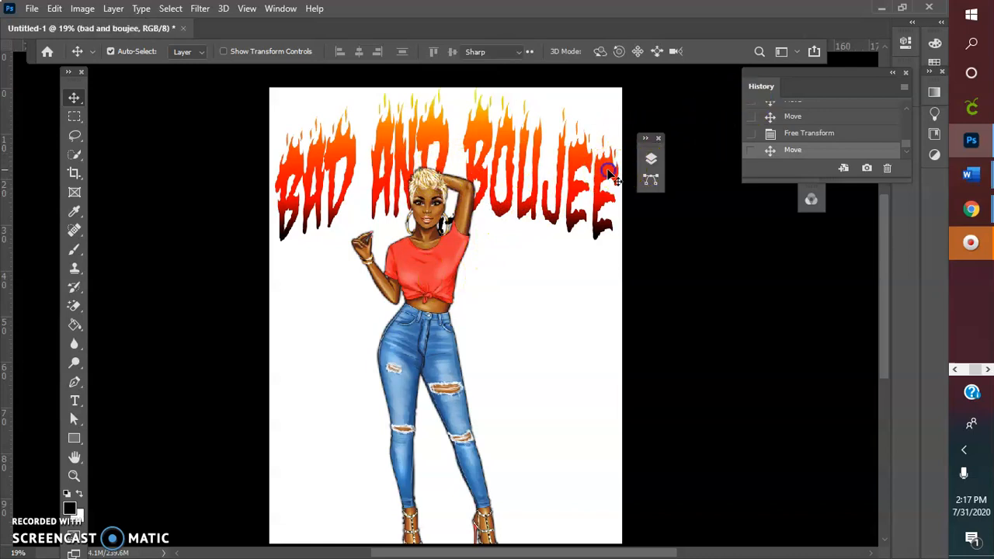
{"action": "double_click", "coordinate": [611, 172]}
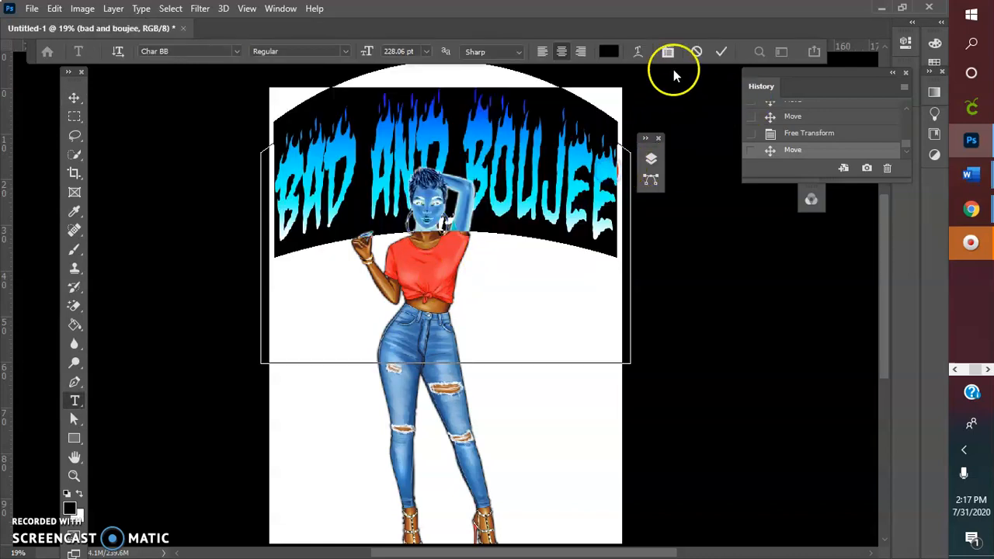
{"action": "left_click", "coordinate": [638, 53]}
{"action": "left_click", "coordinate": [821, 252]}
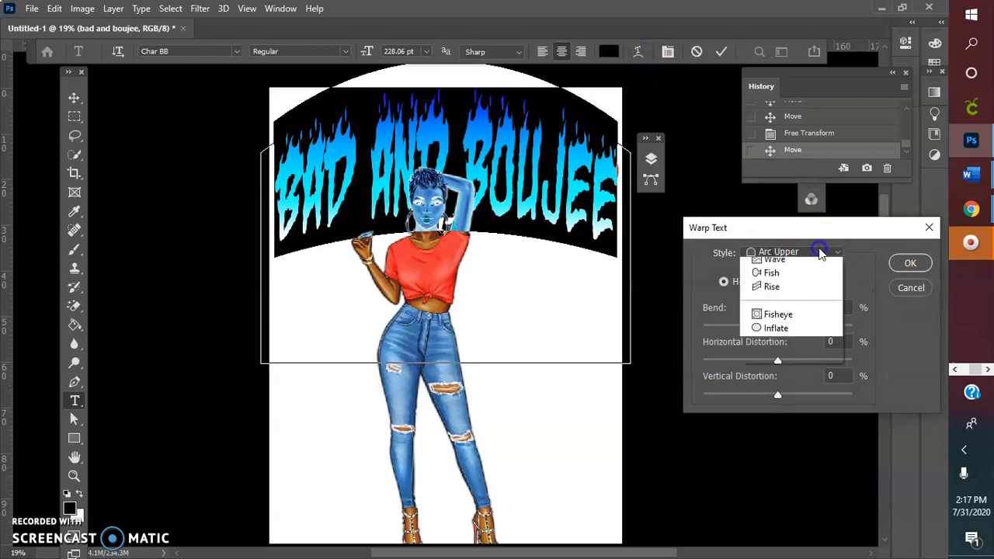
{"action": "left_click", "coordinate": [780, 264]}
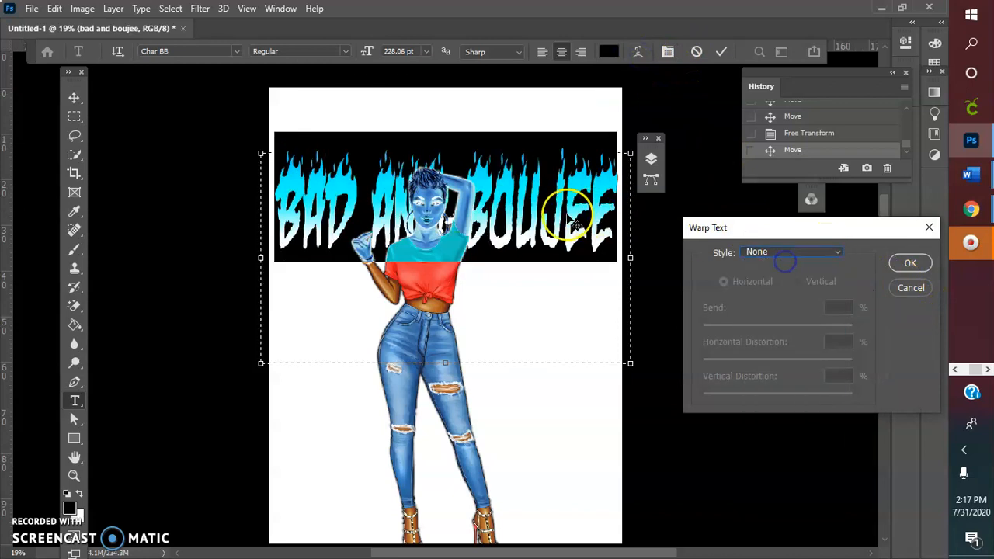
{"action": "left_click", "coordinate": [910, 264]}
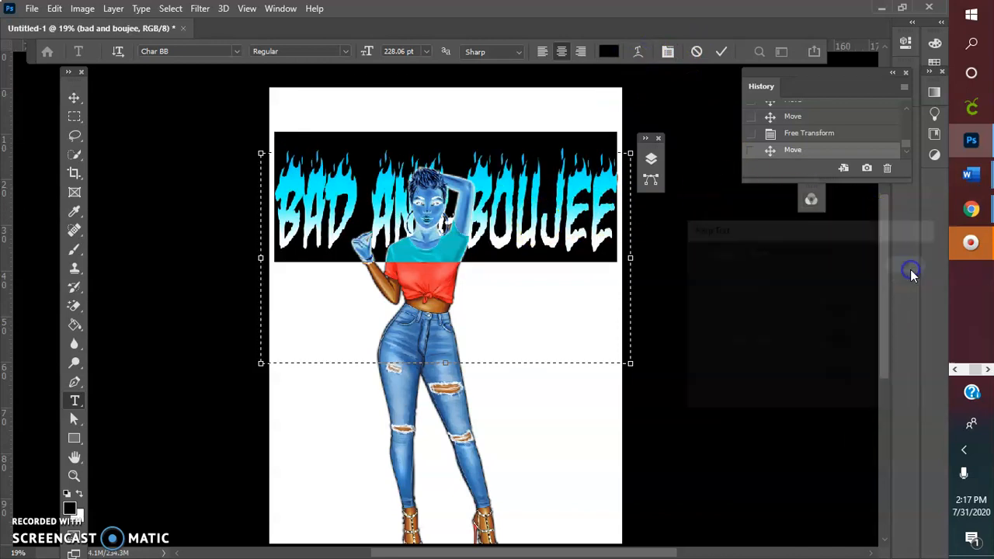
{"action": "left_click", "coordinate": [720, 52]}
Move the "bad and boujee" text down behind the woman's lower legs and shift the woman up into the cleared space
{"action": "key", "text": "v"}
{"action": "left_click_drag", "start_coordinate": [565, 205], "coordinate": [565, 469]}
{"action": "scroll", "coordinate": [576, 462], "scroll_direction": "down", "scroll_amount": 3}
{"action": "left_click_drag", "start_coordinate": [575, 428], "coordinate": [569, 404]}
{"action": "left_click_drag", "start_coordinate": [434, 272], "coordinate": [427, 211]}
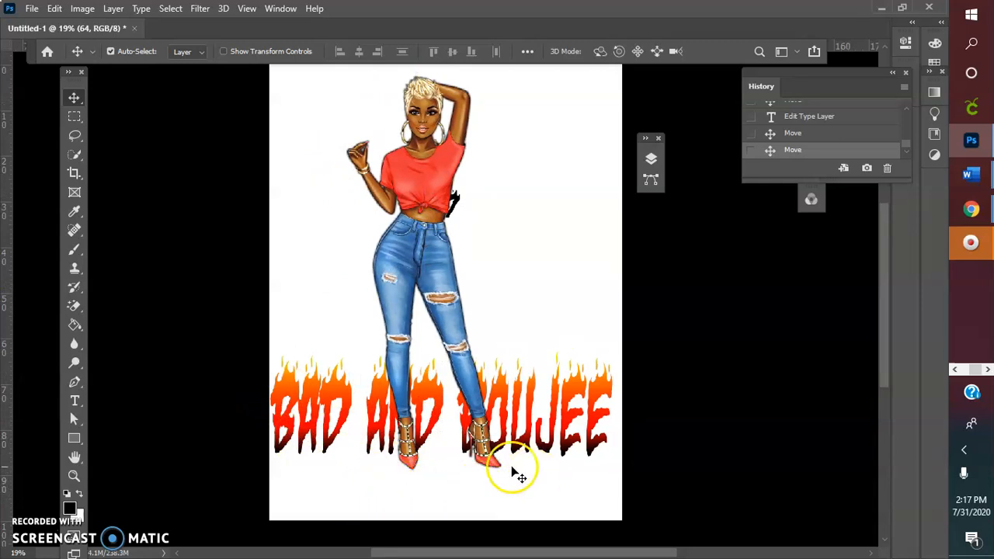
{"action": "left_click_drag", "start_coordinate": [584, 426], "coordinate": [588, 425]}
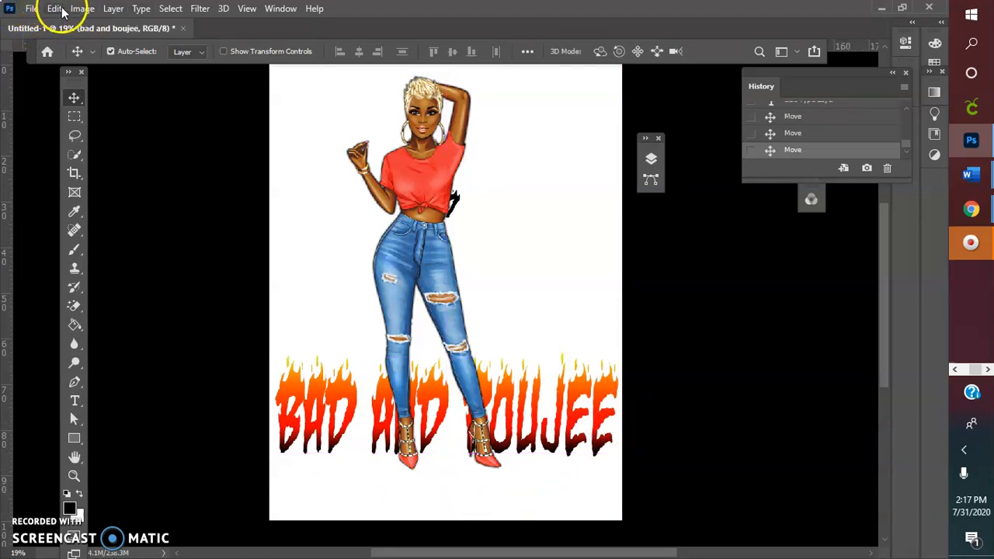
{"action": "left_click", "coordinate": [444, 130]}
{"action": "left_click", "coordinate": [54, 8]}
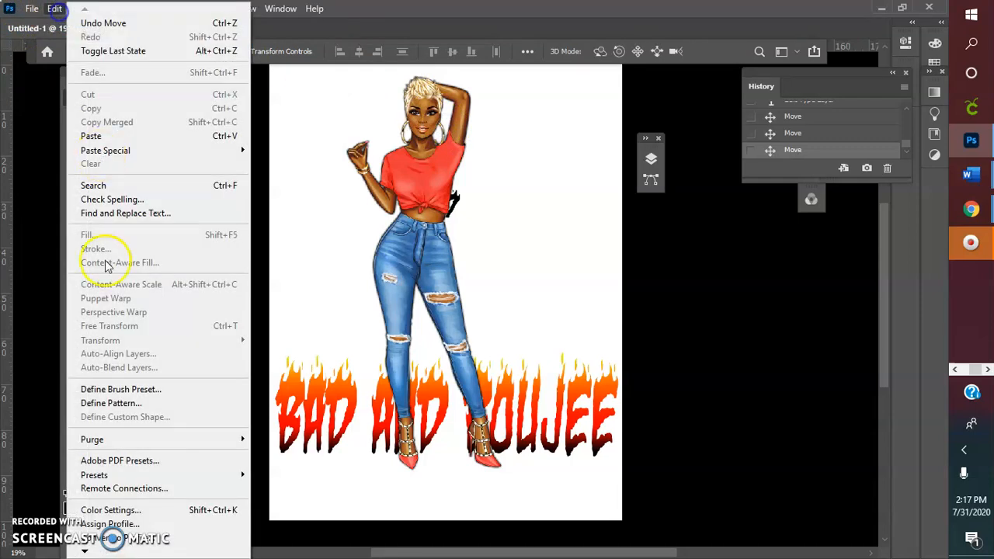
{"action": "left_click", "coordinate": [396, 201]}
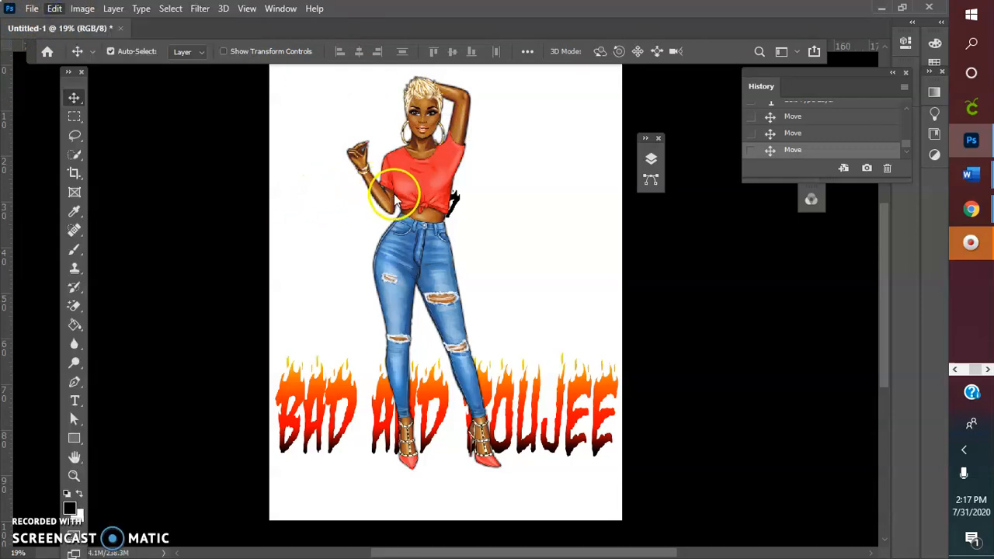
{"action": "left_click", "coordinate": [33, 9]}
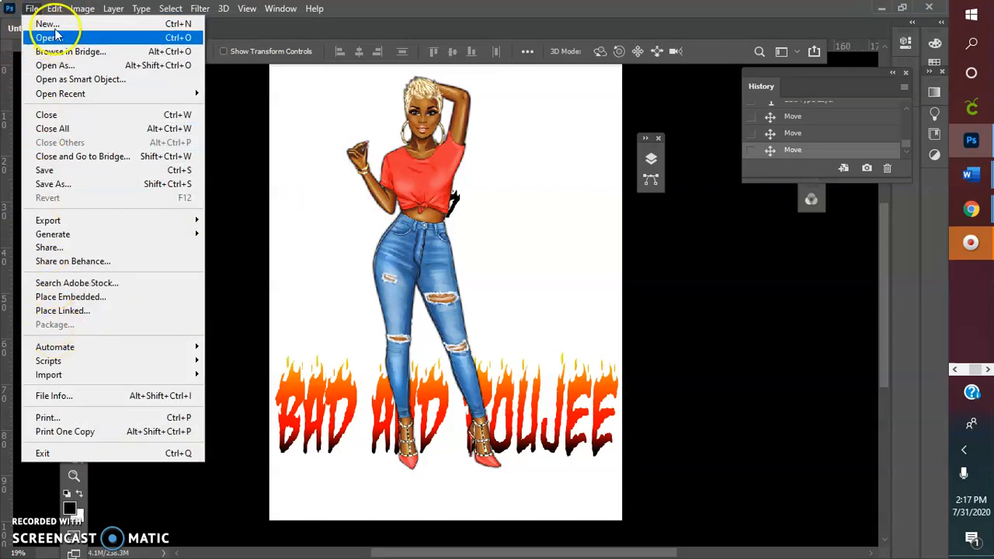
Enlarge the woman to about 140.9% width and 113.5% height with Free Transform, with her feet near the canvas's lower edge
{"action": "mouse_move", "coordinate": [54, 8]}
{"action": "left_click", "coordinate": [406, 251]}
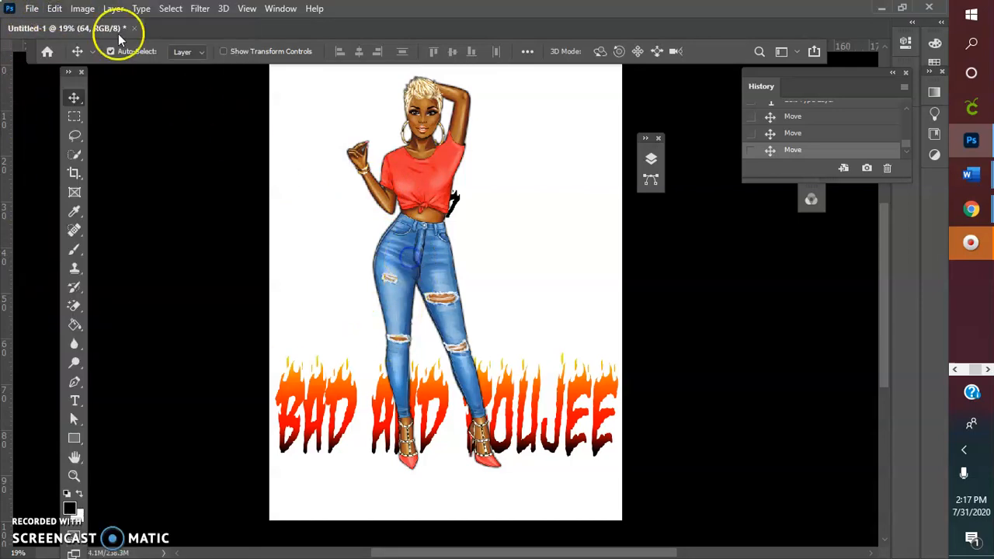
{"action": "left_click", "coordinate": [54, 8]}
{"action": "left_click", "coordinate": [109, 326]}
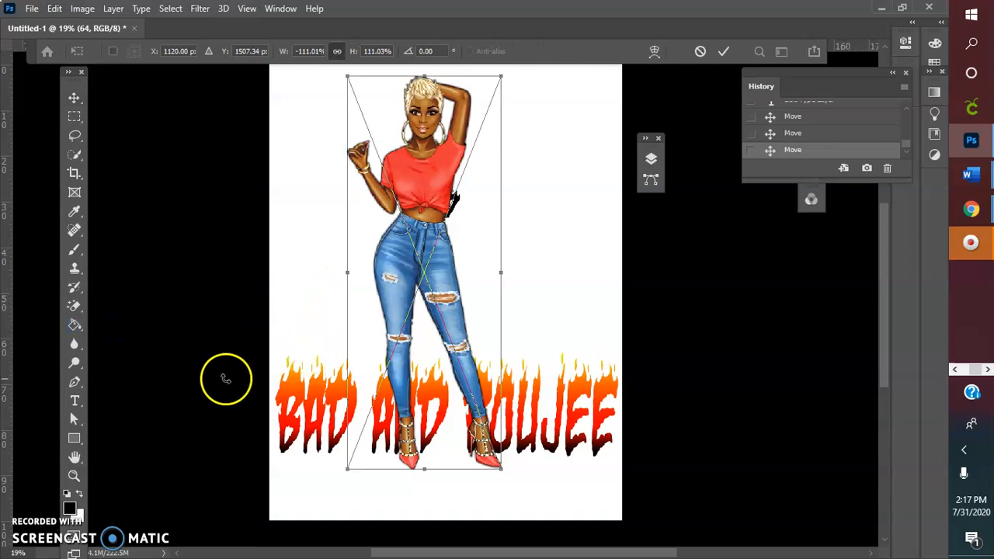
{"action": "left_click_drag", "start_coordinate": [504, 271], "coordinate": [538, 272]}
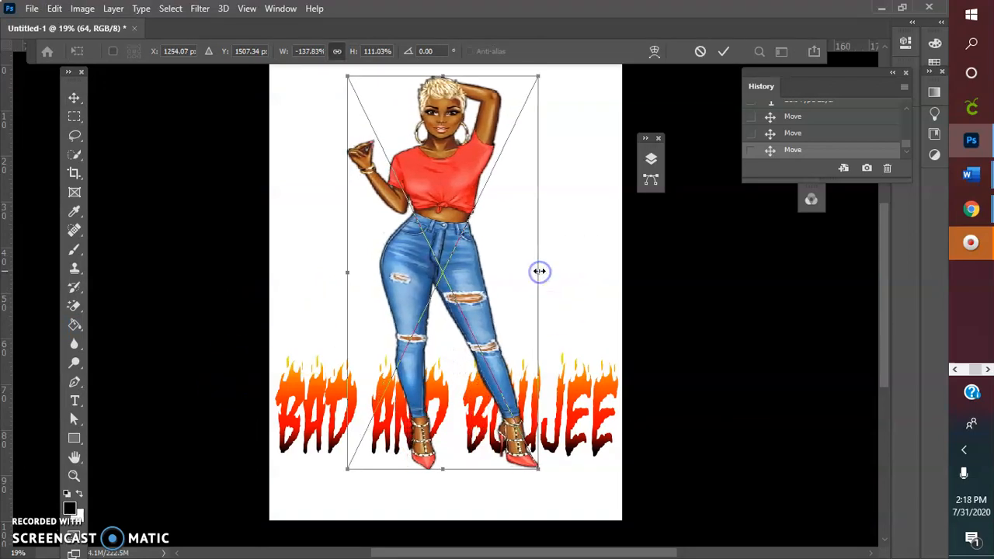
{"action": "left_click_drag", "start_coordinate": [428, 237], "coordinate": [420, 266]}
{"action": "scroll", "coordinate": [499, 256], "scroll_direction": "up", "scroll_amount": 5}
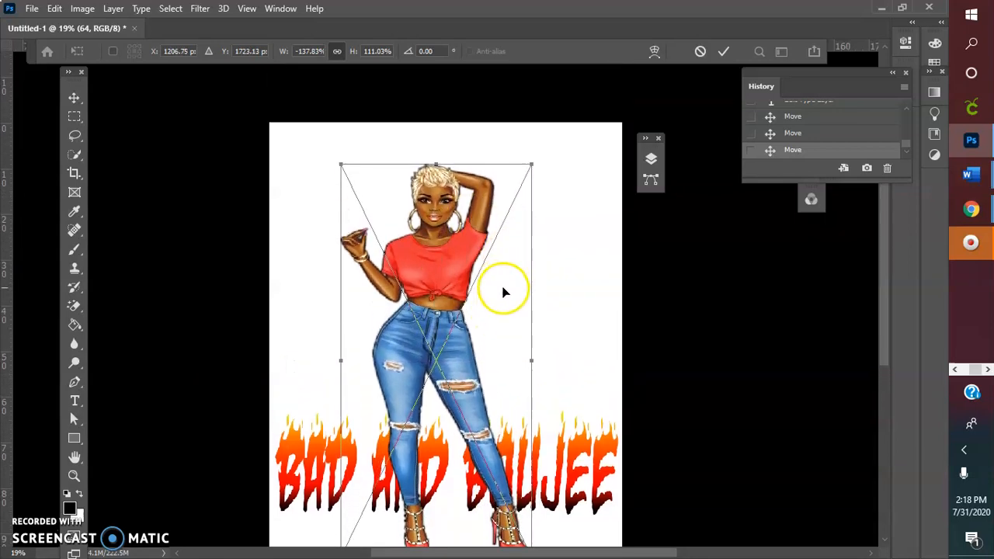
{"action": "scroll", "coordinate": [499, 356], "scroll_direction": "down", "scroll_amount": 3}
{"action": "scroll", "coordinate": [499, 358], "scroll_direction": "down", "scroll_amount": 3}
{"action": "left_click_drag", "start_coordinate": [438, 485], "coordinate": [437, 494]}
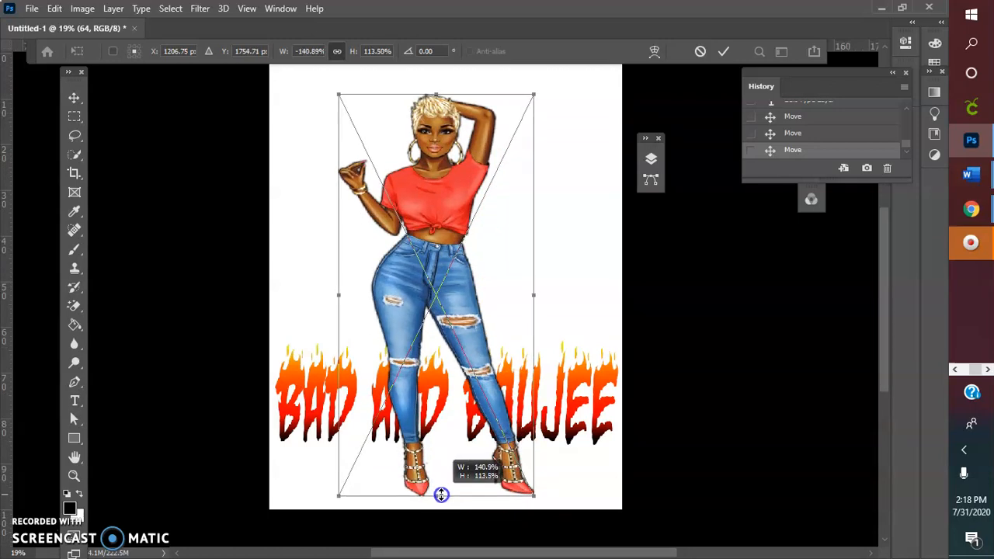
{"action": "left_click", "coordinate": [722, 51]}
Move the "bad and boujee" text back to the canvas's upper edge and shift the woman down beneath it
{"action": "left_click_drag", "start_coordinate": [553, 396], "coordinate": [556, 120]}
{"action": "left_click_drag", "start_coordinate": [462, 194], "coordinate": [474, 233]}
Delete the word "AND" from the text so that only "BAD" and "BOUJEE" remain
{"action": "double_click", "coordinate": [422, 108]}
{"action": "left_click", "coordinate": [422, 108]}
{"action": "left_click_drag", "start_coordinate": [462, 109], "coordinate": [374, 91]}
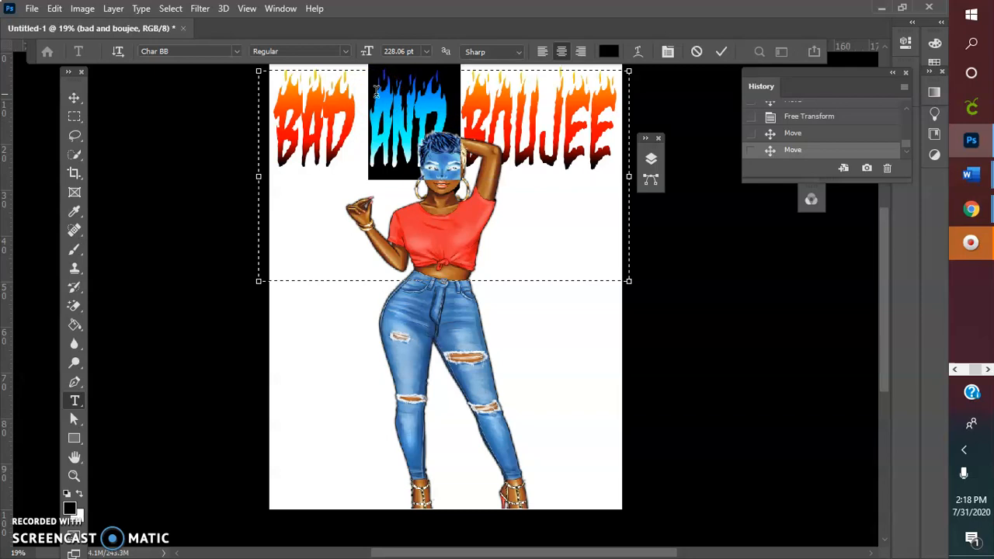
{"action": "key", "text": "BackSpace"}
{"action": "key", "text": "BackSpace"}
{"action": "type", "text": ","}
{"action": "key", "text": "BackSpace"}
{"action": "key", "text": "BackSpace"}
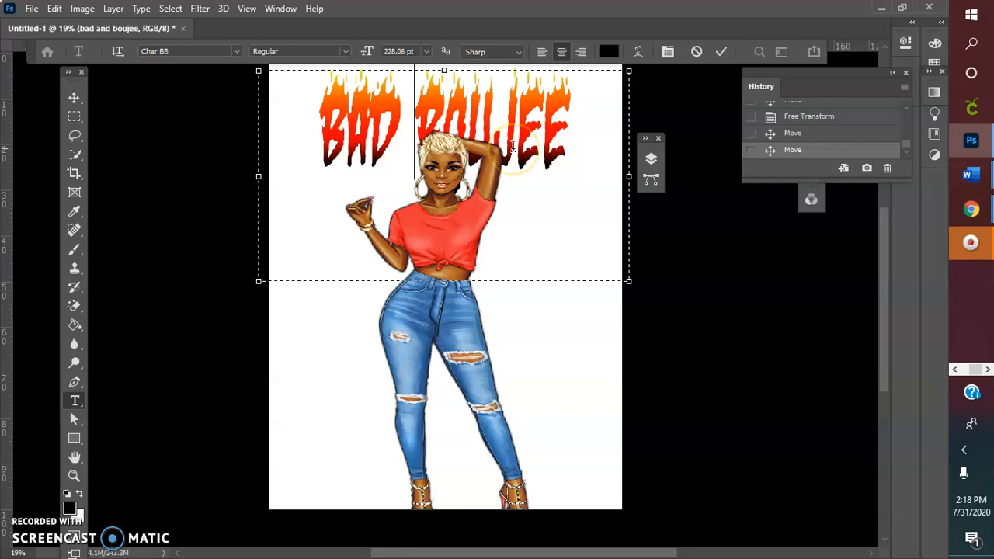
{"action": "left_click", "coordinate": [721, 52]}
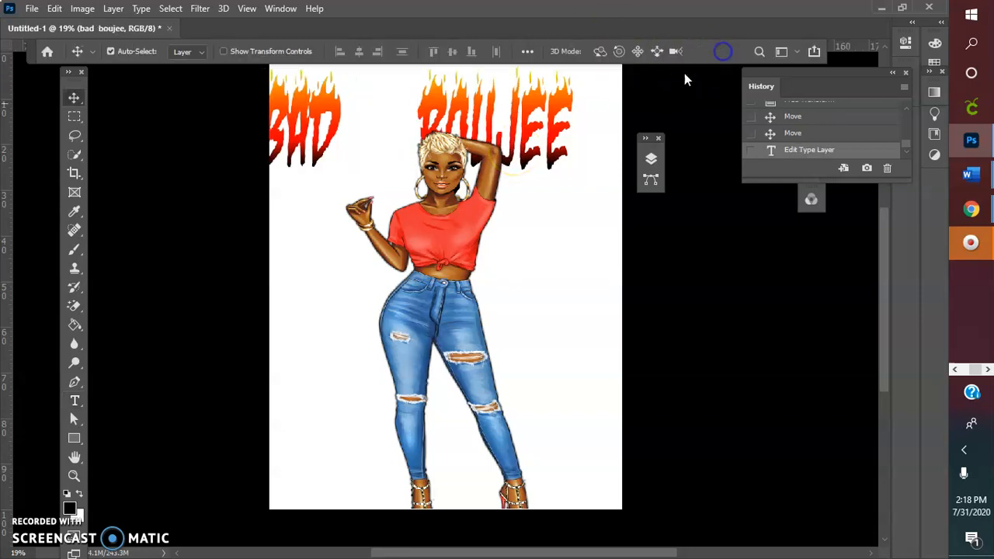
Shift the "BAD BOUJEE" text fully onto the canvas and move the woman up into the gap between the two words
{"action": "left_click_drag", "start_coordinate": [526, 144], "coordinate": [562, 140]}
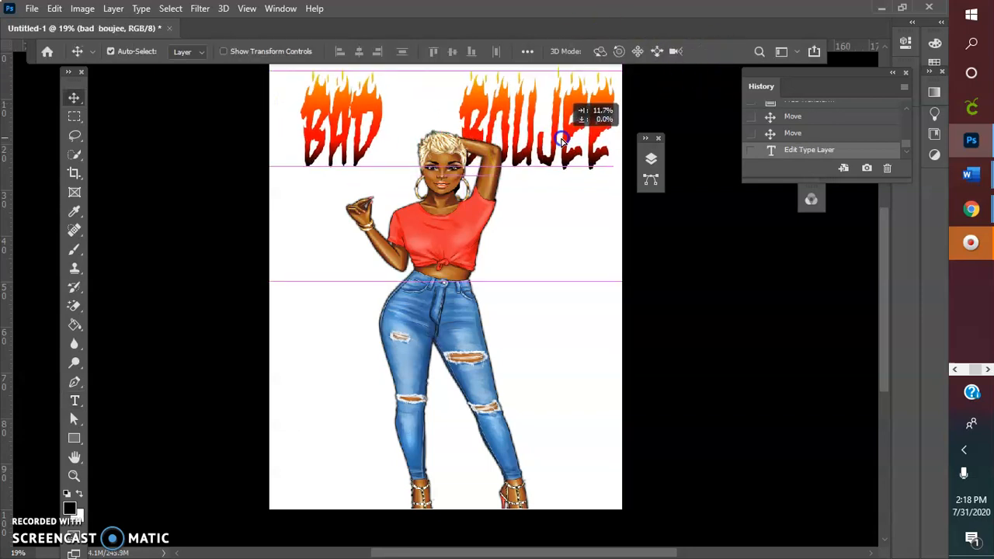
{"action": "left_click_drag", "start_coordinate": [468, 208], "coordinate": [420, 184]}
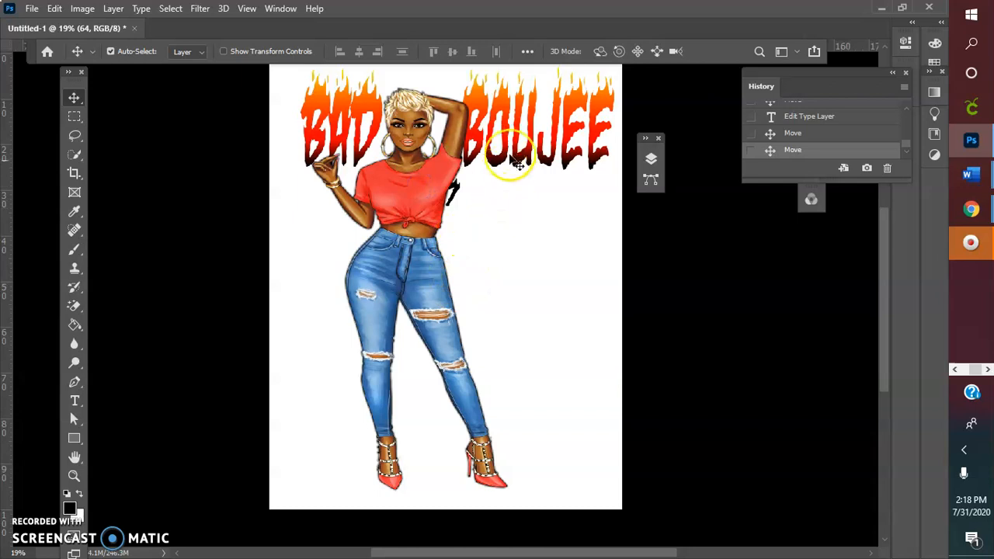
Look over the upper part of the composition and the recent history states
{"action": "scroll", "coordinate": [472, 247], "scroll_direction": "up", "scroll_amount": 2}
{"action": "left_click", "coordinate": [338, 221]}
{"action": "left_click", "coordinate": [411, 261]}
{"action": "scroll", "coordinate": [792, 150], "scroll_direction": "up", "scroll_amount": 2}
{"action": "scroll", "coordinate": [797, 161], "scroll_direction": "down", "scroll_amount": 1}
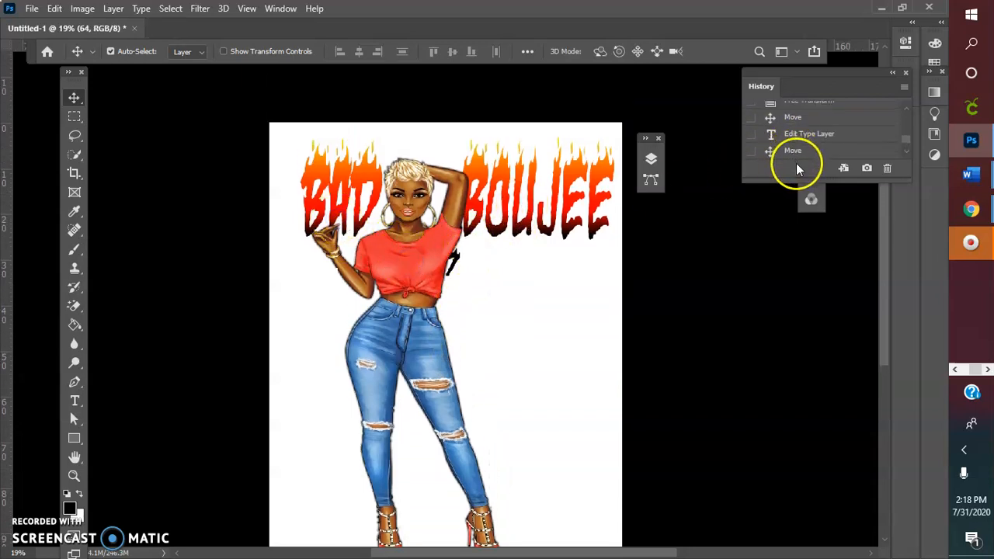
{"action": "scroll", "coordinate": [798, 159], "scroll_direction": "down", "scroll_amount": 1}
{"action": "left_click", "coordinate": [413, 250]}
{"action": "scroll", "coordinate": [843, 138], "scroll_direction": "up", "scroll_amount": 1}
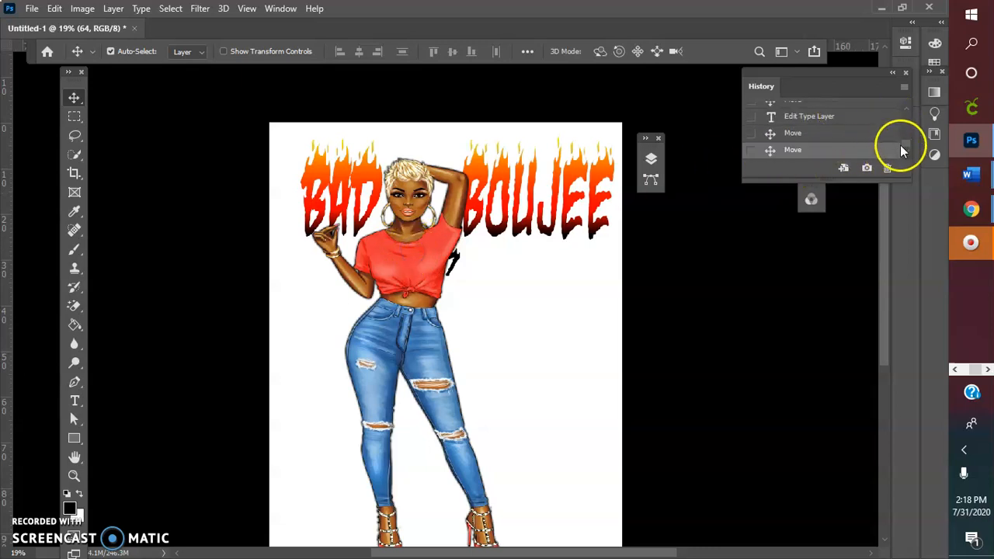
{"action": "left_click_drag", "start_coordinate": [908, 149], "coordinate": [908, 143]}
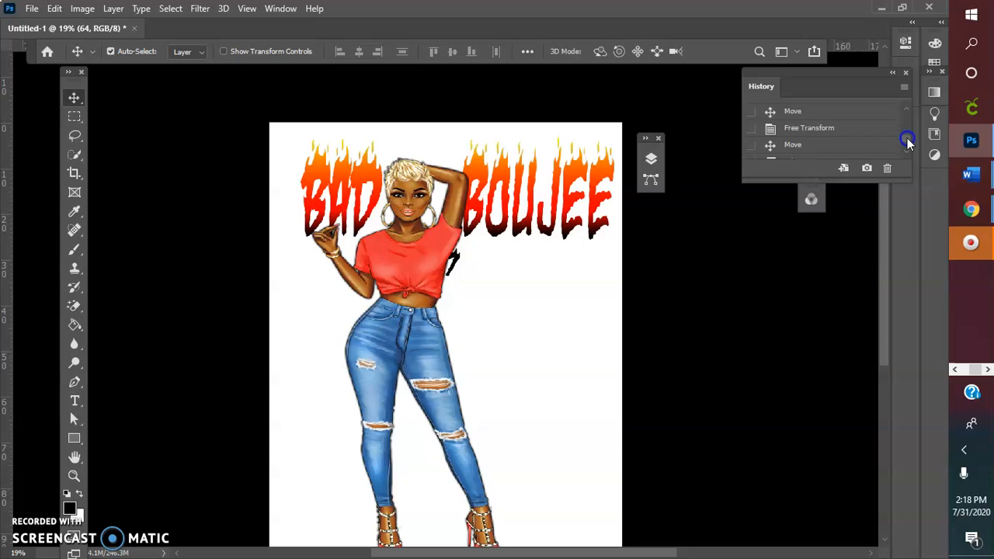
Narrow the woman to about 125.1% width with Free Transform and nudge her slightly upward between the two words
{"action": "left_click", "coordinate": [53, 9]}
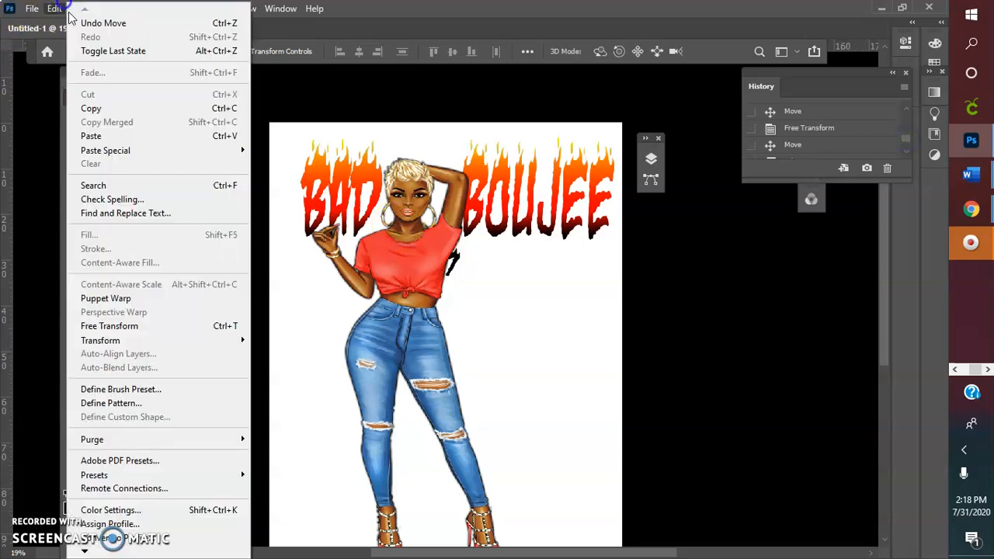
{"action": "left_click", "coordinate": [124, 328]}
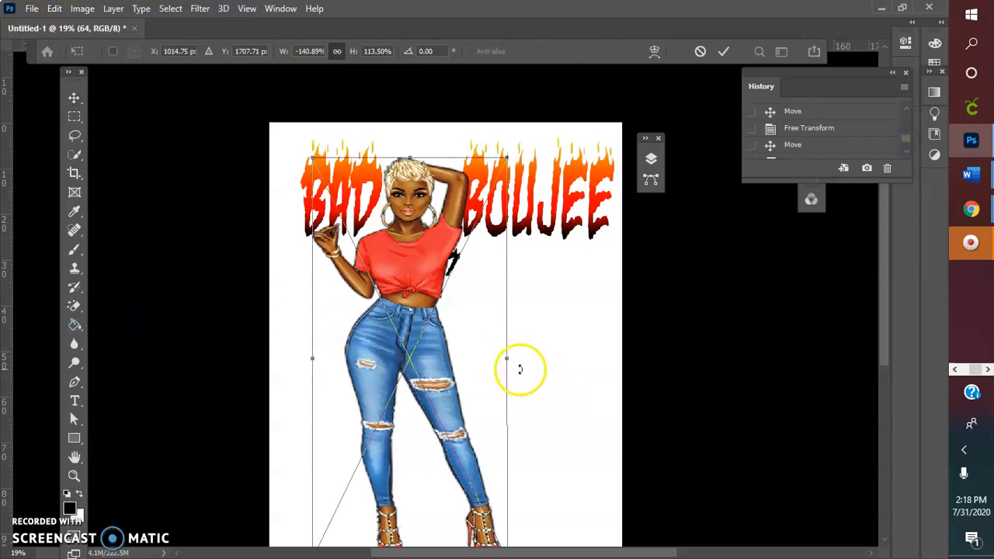
{"action": "left_click_drag", "start_coordinate": [508, 360], "coordinate": [490, 361]}
{"action": "left_click_drag", "start_coordinate": [399, 309], "coordinate": [413, 307]}
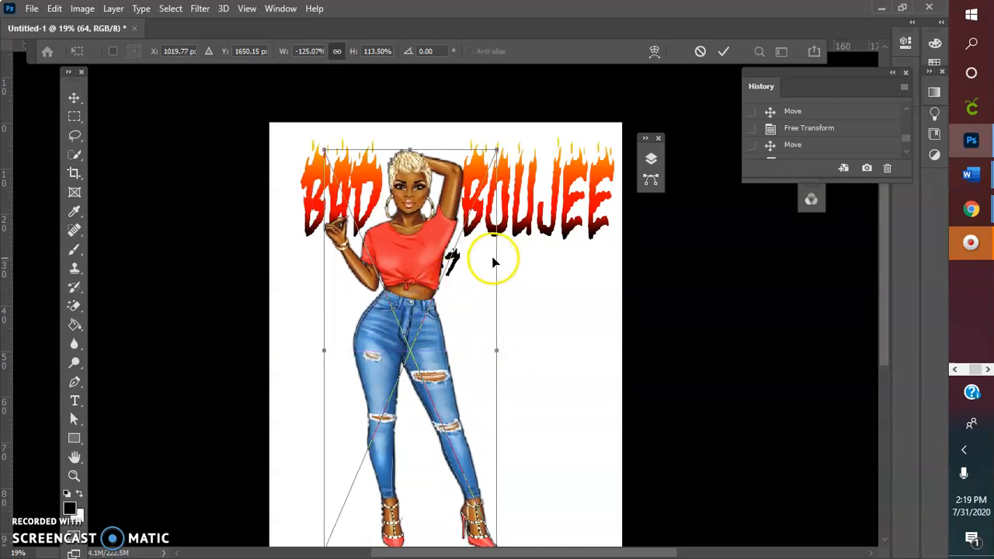
{"action": "left_click", "coordinate": [721, 53]}
Move the black "47" text out from behind the woman to the blank area beside her hips and open it for editing
{"action": "left_click_drag", "start_coordinate": [449, 257], "coordinate": [597, 430]}
{"action": "double_click", "coordinate": [499, 301]}
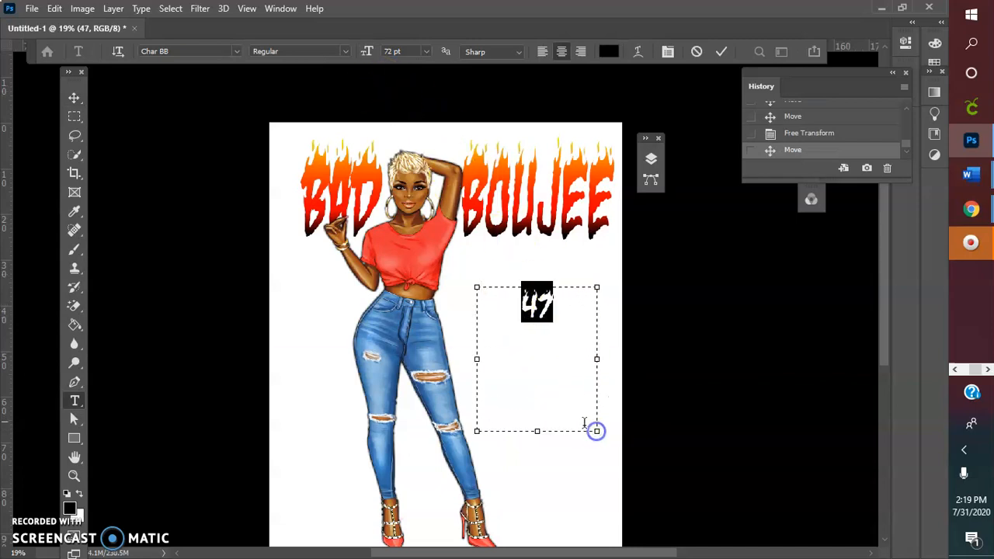